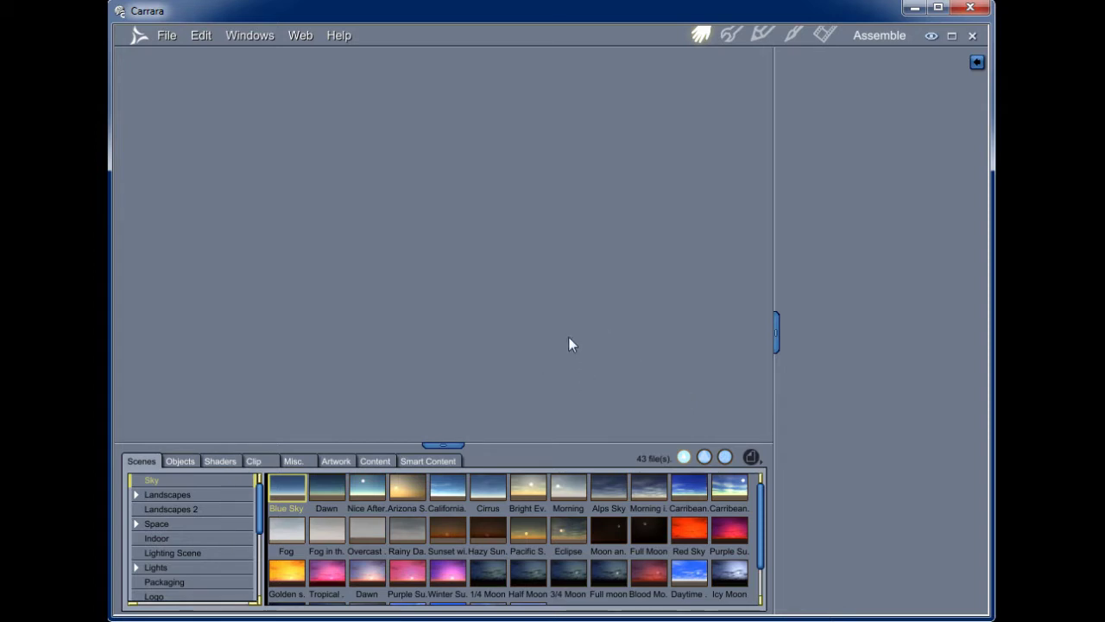
Switch the content browser from sky scene presets to Carrara's Basic Shaders collection.
{"action": "left_click", "coordinate": [219, 460]}
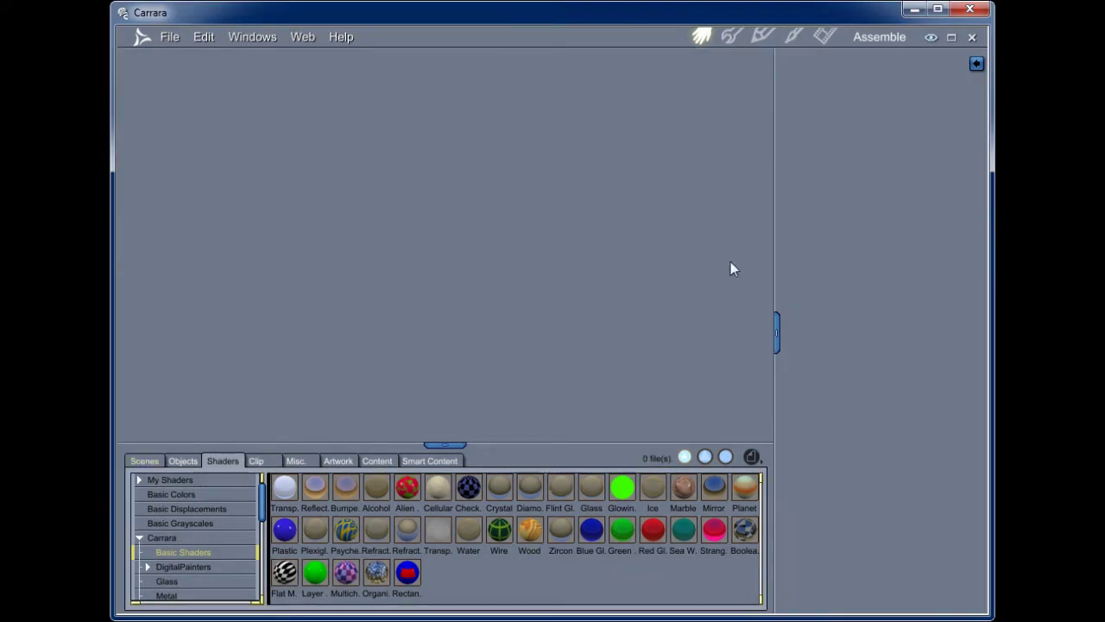
Create a new Empty Scene document via File > New.
{"action": "left_click", "coordinate": [170, 36]}
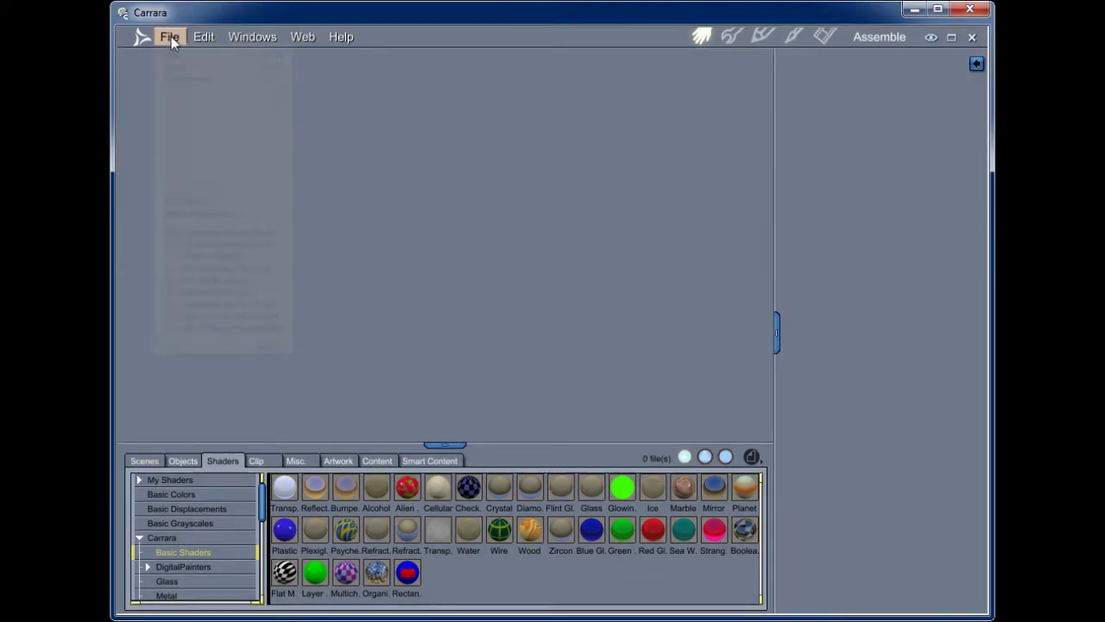
{"action": "left_click", "coordinate": [185, 54]}
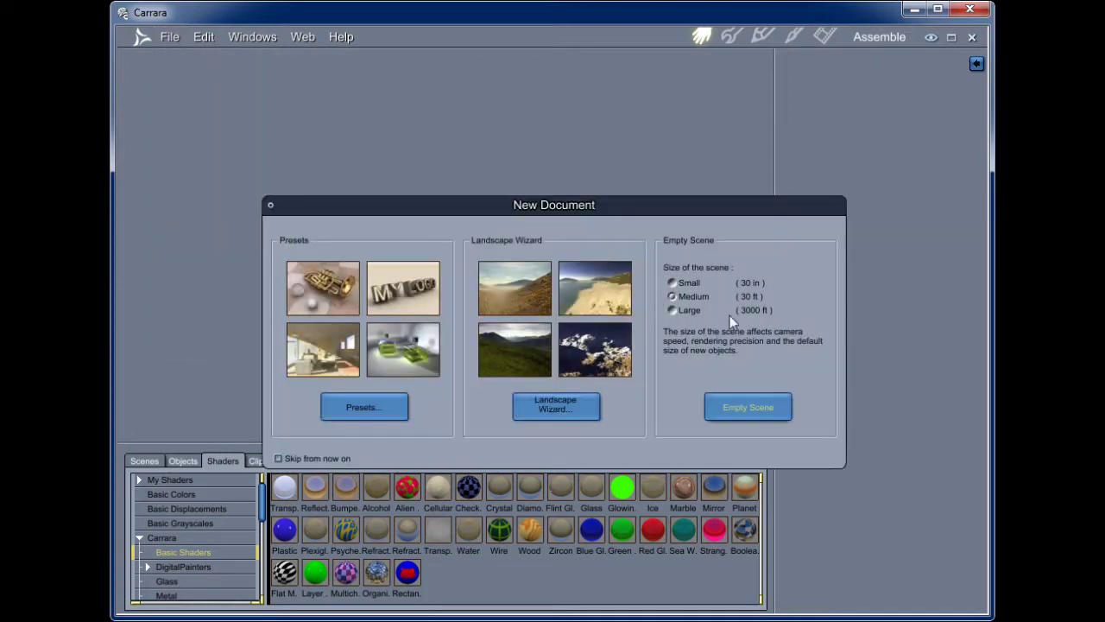
{"action": "left_click", "coordinate": [746, 406]}
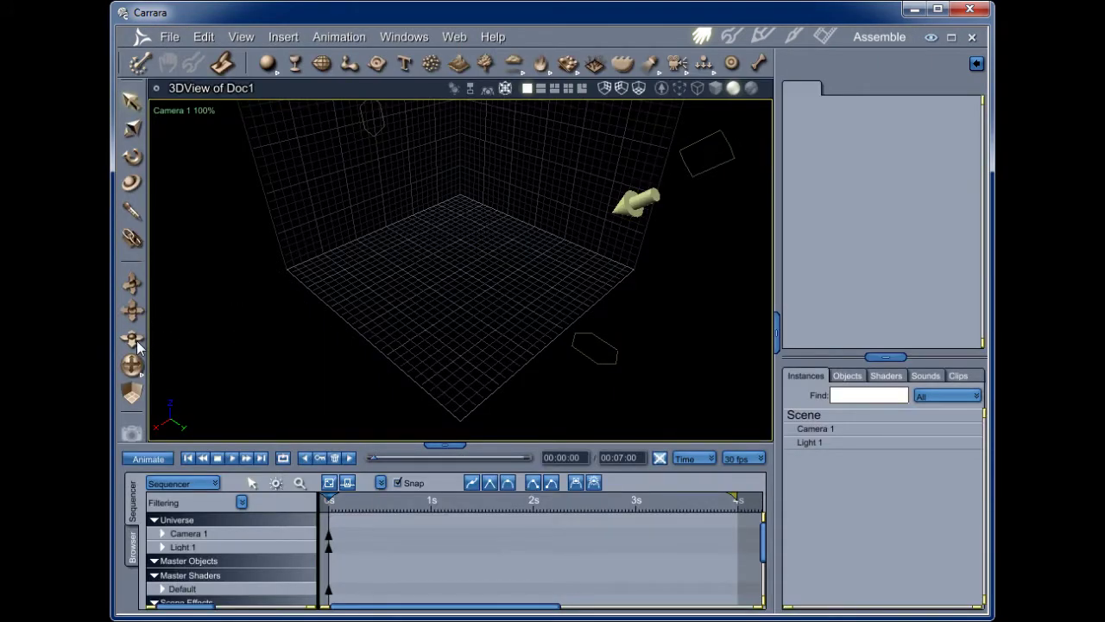
Look at the room through the Director's Camera, levelled to a straighter angle.
{"action": "left_click_drag", "start_coordinate": [132, 315], "coordinate": [609, 318]}
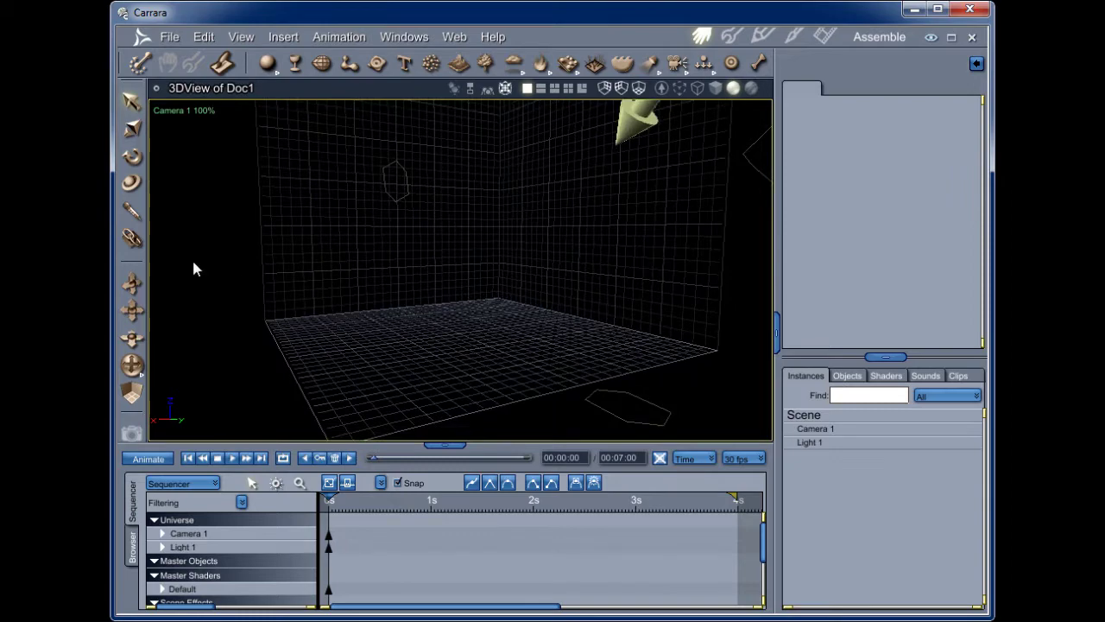
{"action": "left_click_drag", "start_coordinate": [132, 310], "coordinate": [164, 304]}
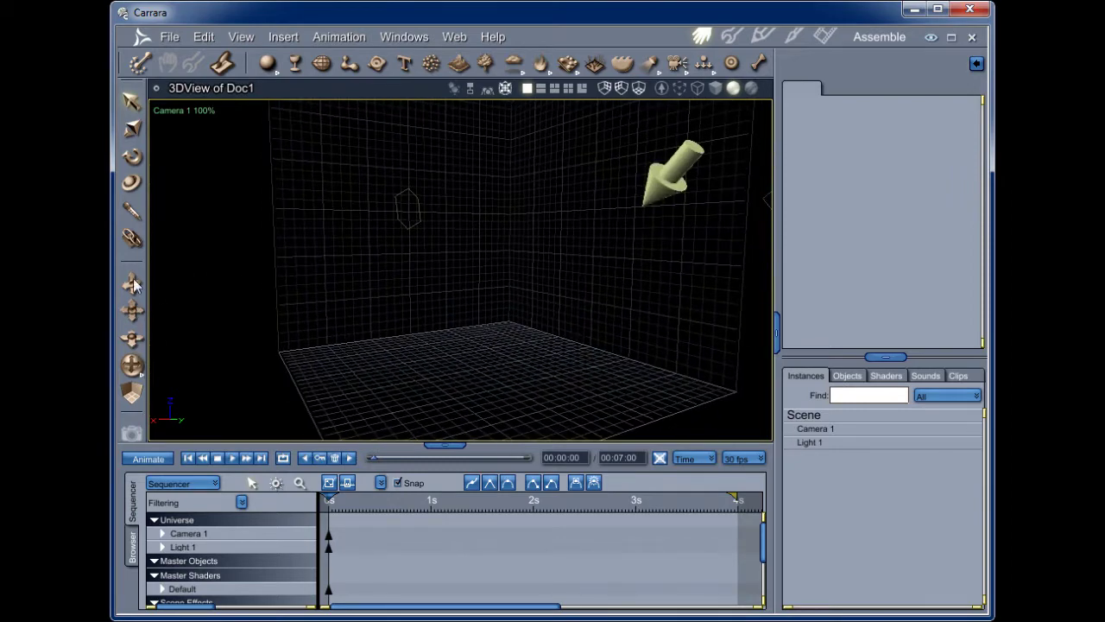
{"action": "left_click", "coordinate": [191, 108]}
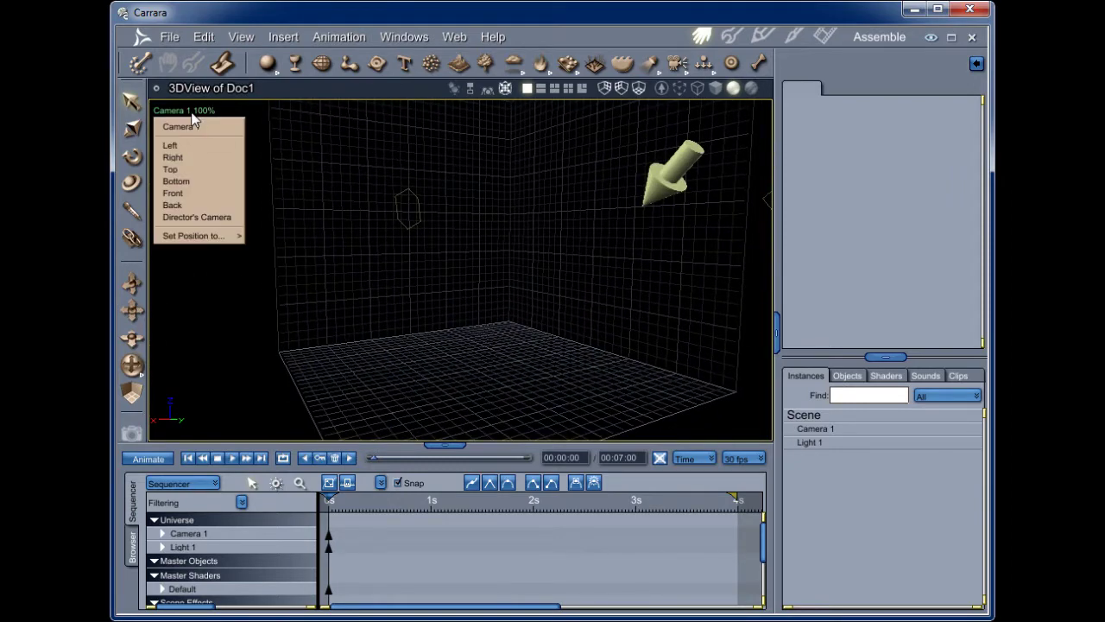
{"action": "left_click", "coordinate": [206, 217]}
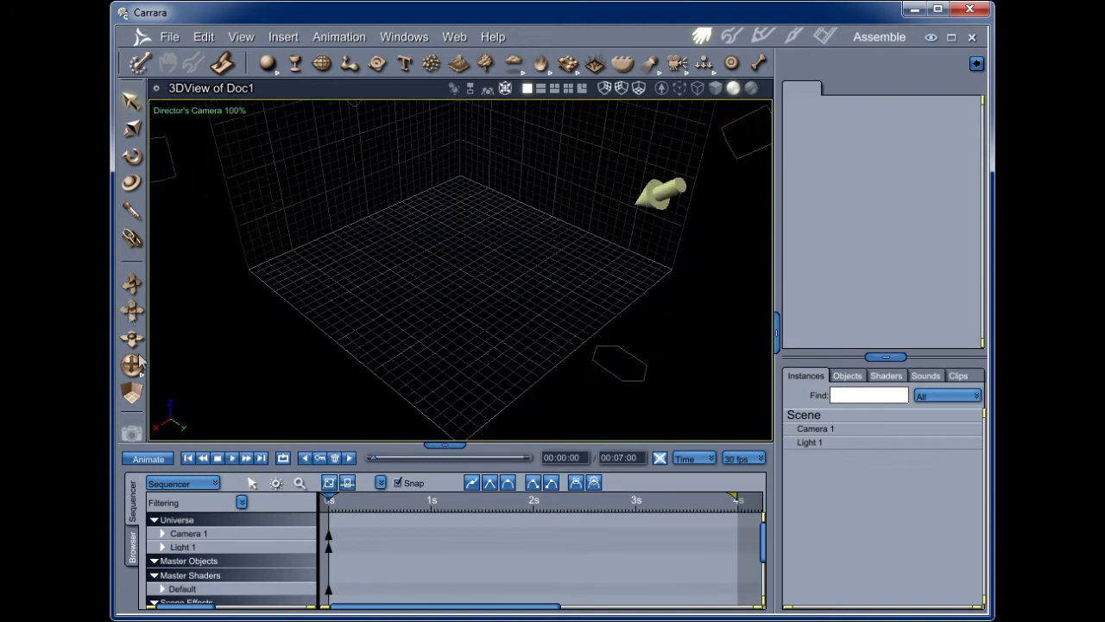
{"action": "left_click_drag", "start_coordinate": [134, 312], "coordinate": [148, 334]}
Uncheck Show Object in 3D View for Camera 1 to hide its model.
{"action": "left_click", "coordinate": [827, 429]}
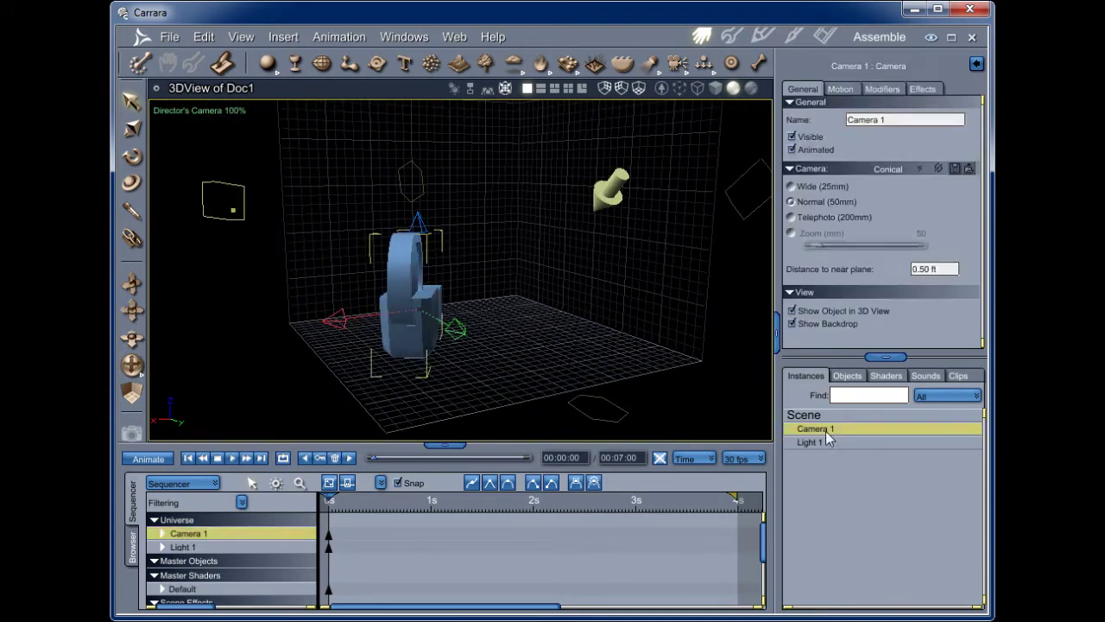
{"action": "left_click", "coordinate": [791, 311]}
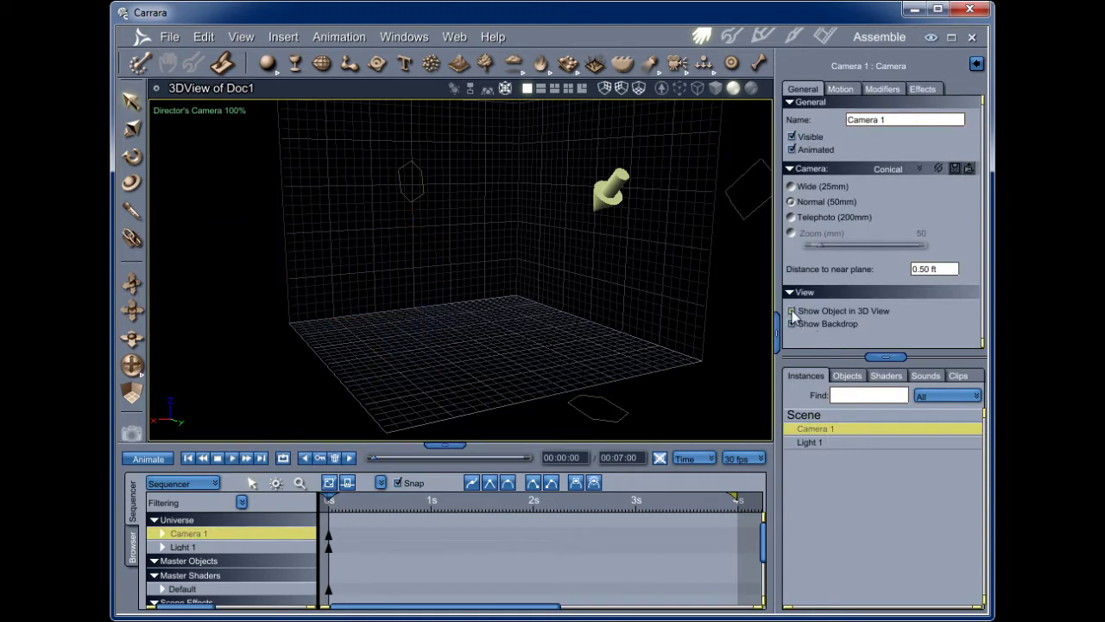
{"action": "left_click_drag", "start_coordinate": [129, 378], "coordinate": [141, 366]}
{"action": "mouse_move", "coordinate": [134, 321]}
{"action": "left_mouse_down"}
{"action": "mouse_move", "coordinate": [170, 311]}
{"action": "mouse_move", "coordinate": [202, 239]}
{"action": "mouse_move", "coordinate": [134, 316]}
{"action": "left_mouse_up"}
{"action": "left_click_drag", "start_coordinate": [134, 358], "coordinate": [137, 356]}
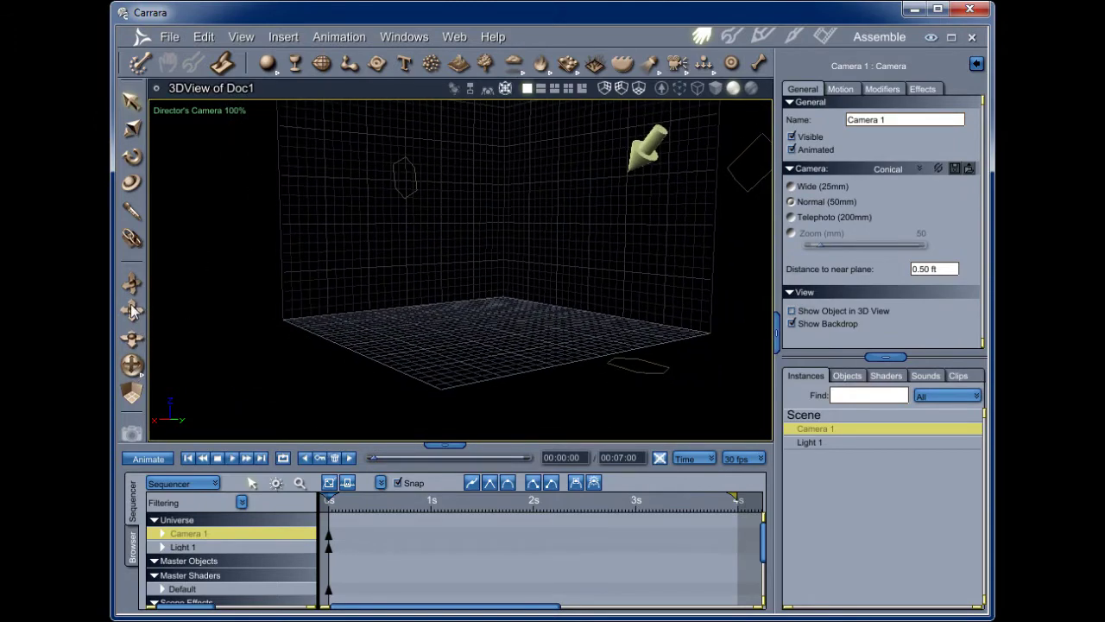
{"action": "left_click_drag", "start_coordinate": [134, 317], "coordinate": [548, 339]}
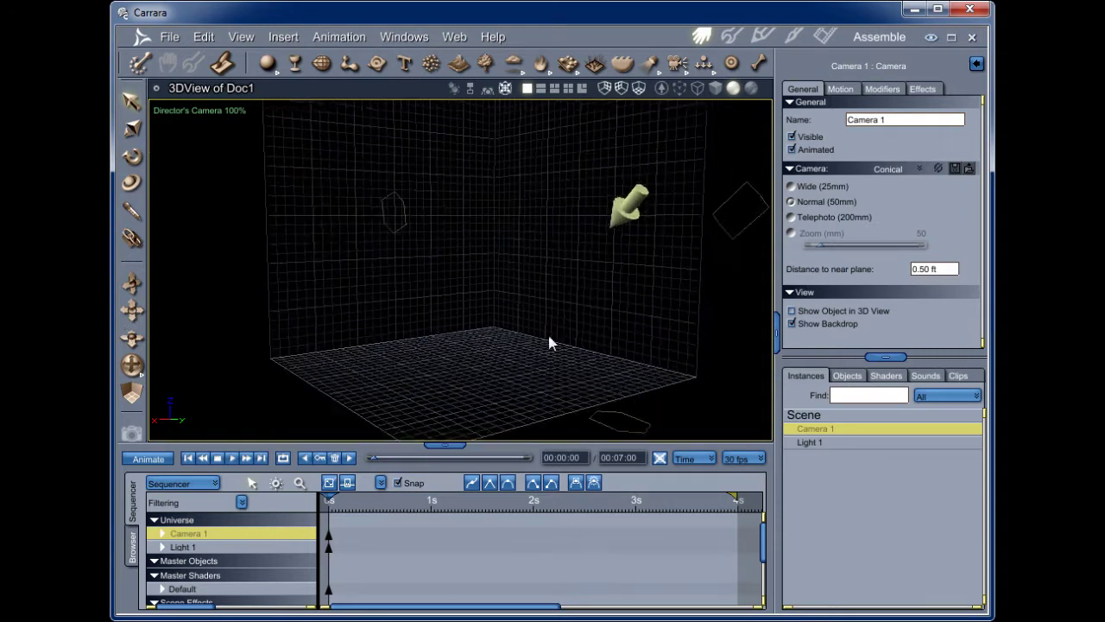
Move Light 1 sideways along its X axis and rotate it to re-aim.
{"action": "left_click", "coordinate": [637, 212]}
{"action": "left_click_drag", "start_coordinate": [545, 231], "coordinate": [593, 222]}
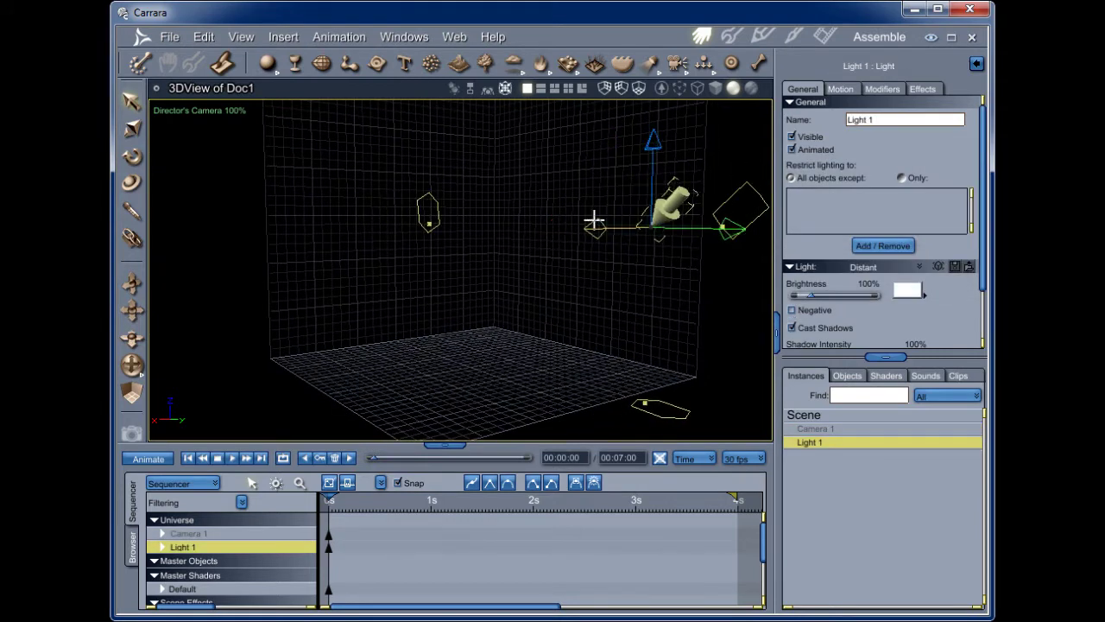
{"action": "left_click", "coordinate": [132, 155]}
{"action": "left_click_drag", "start_coordinate": [677, 258], "coordinate": [712, 243]}
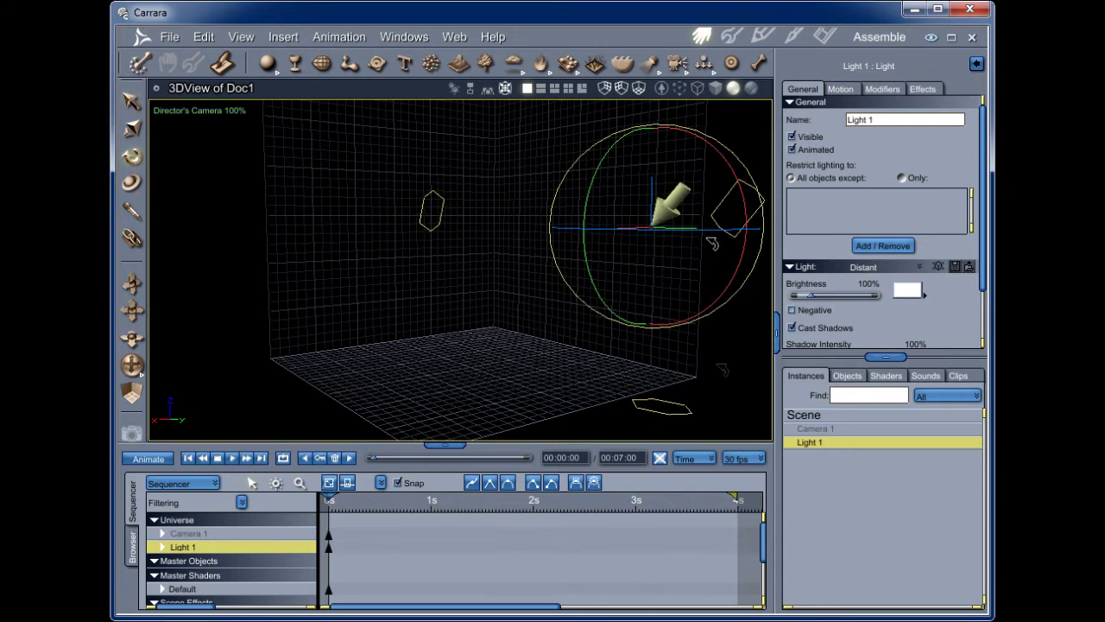
{"action": "left_click", "coordinate": [135, 555]}
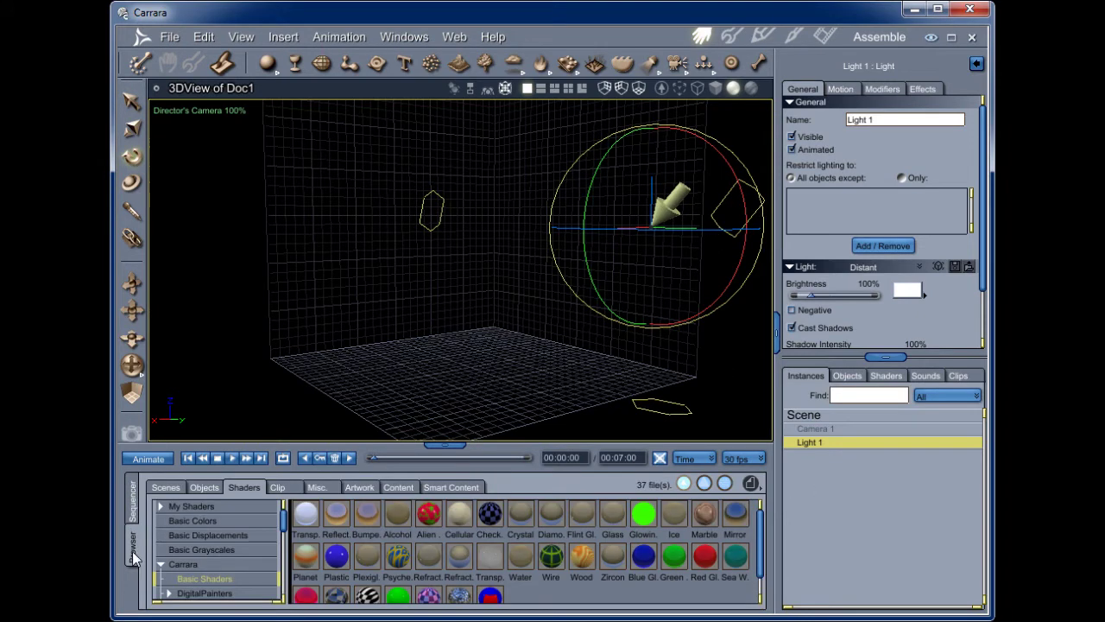
Drag Victoria 4 from V4 Runtime > Figures > DAZ People into the Instances list.
{"action": "left_click", "coordinate": [398, 488]}
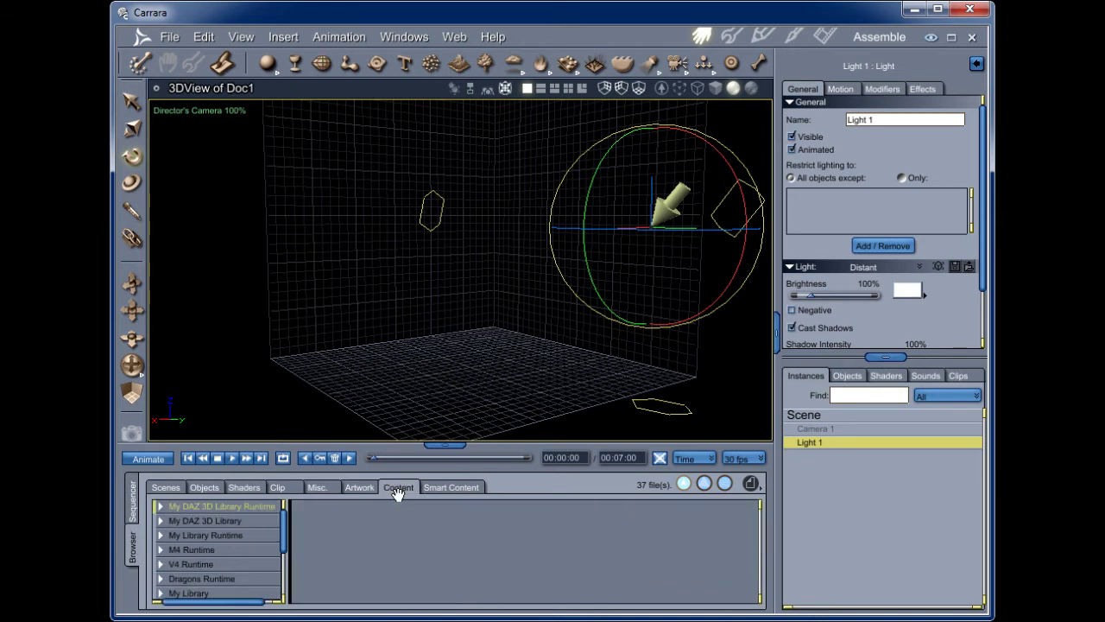
{"action": "left_click", "coordinate": [159, 565]}
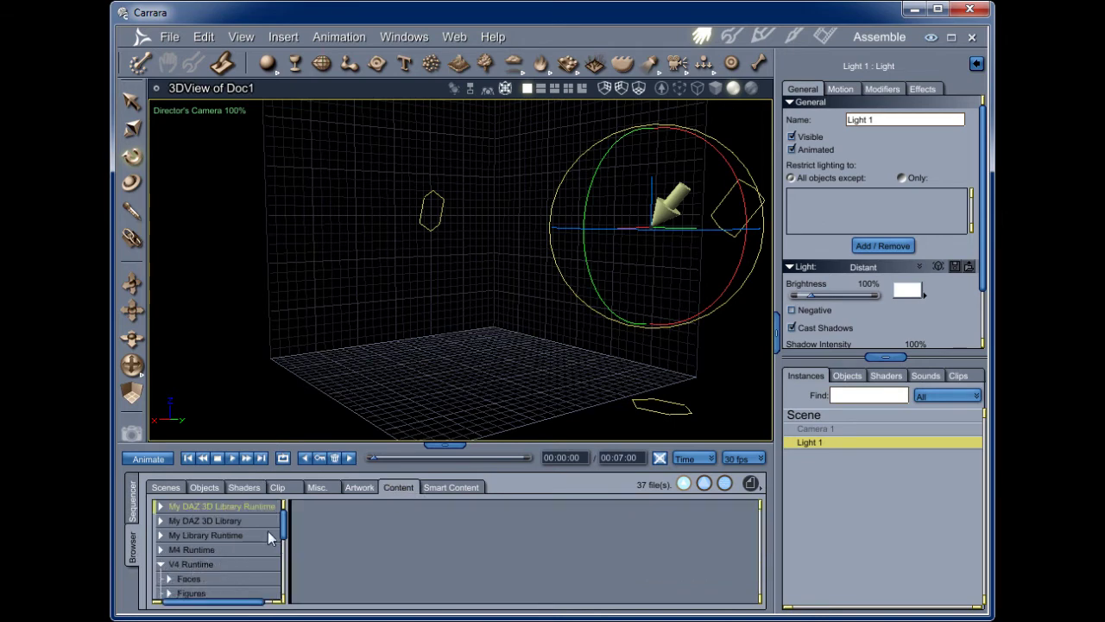
{"action": "left_click", "coordinate": [170, 592]}
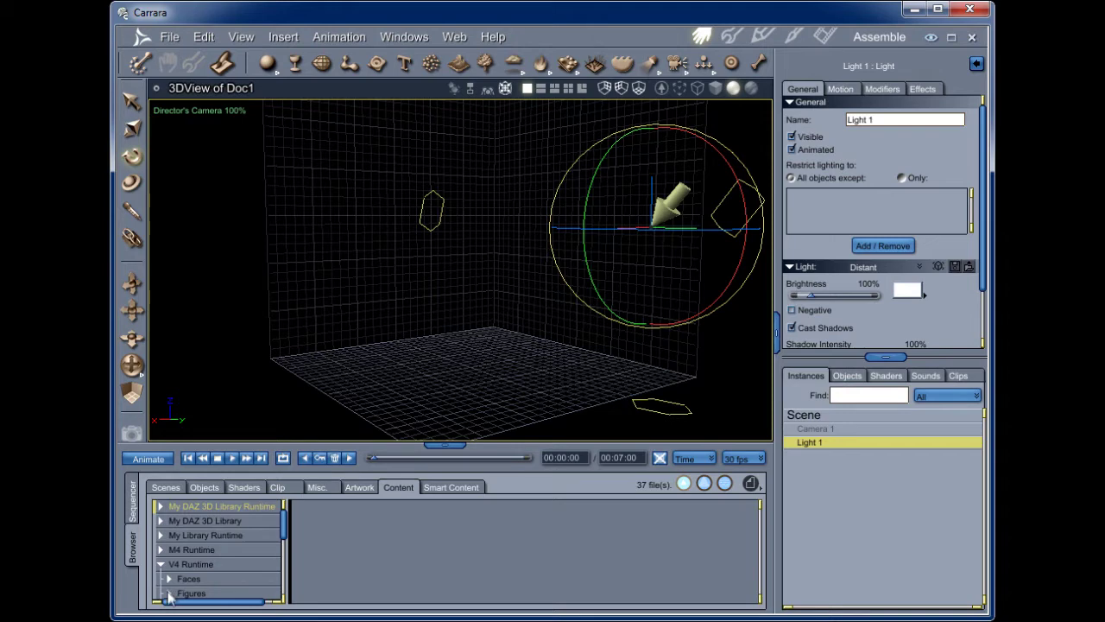
{"action": "left_click", "coordinate": [281, 524]}
{"action": "mouse_move", "coordinate": [282, 525]}
{"action": "left_mouse_down"}
{"action": "mouse_move", "coordinate": [282, 562]}
{"action": "mouse_move", "coordinate": [276, 534]}
{"action": "left_mouse_up"}
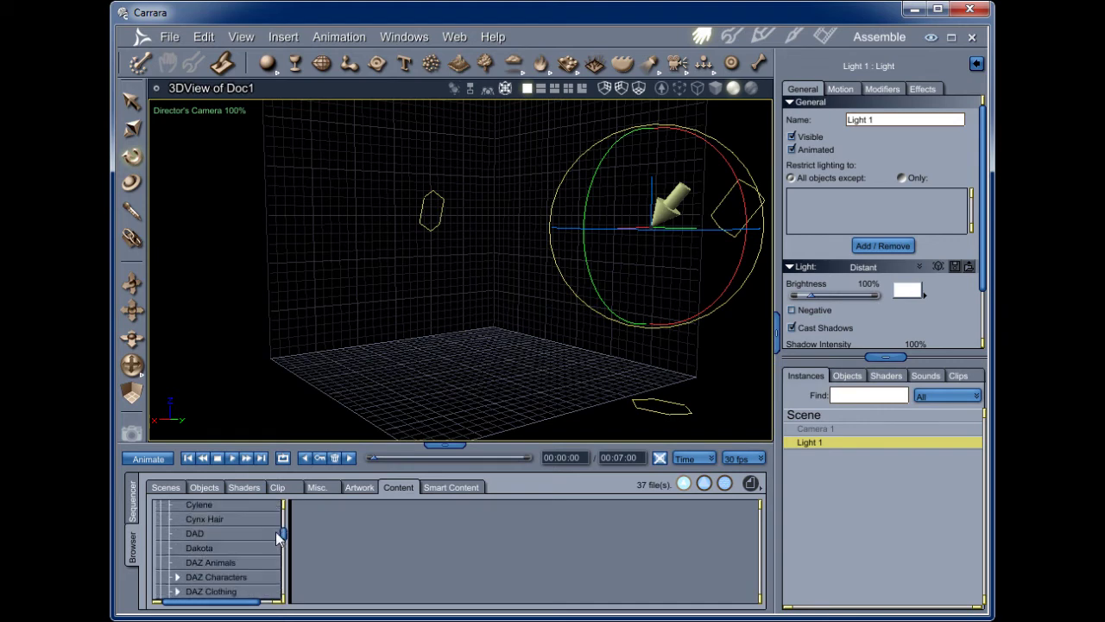
{"action": "scroll", "coordinate": [270, 547], "scroll_direction": "up", "scroll_amount": 2}
{"action": "scroll", "coordinate": [217, 567], "scroll_direction": "down", "scroll_amount": 1}
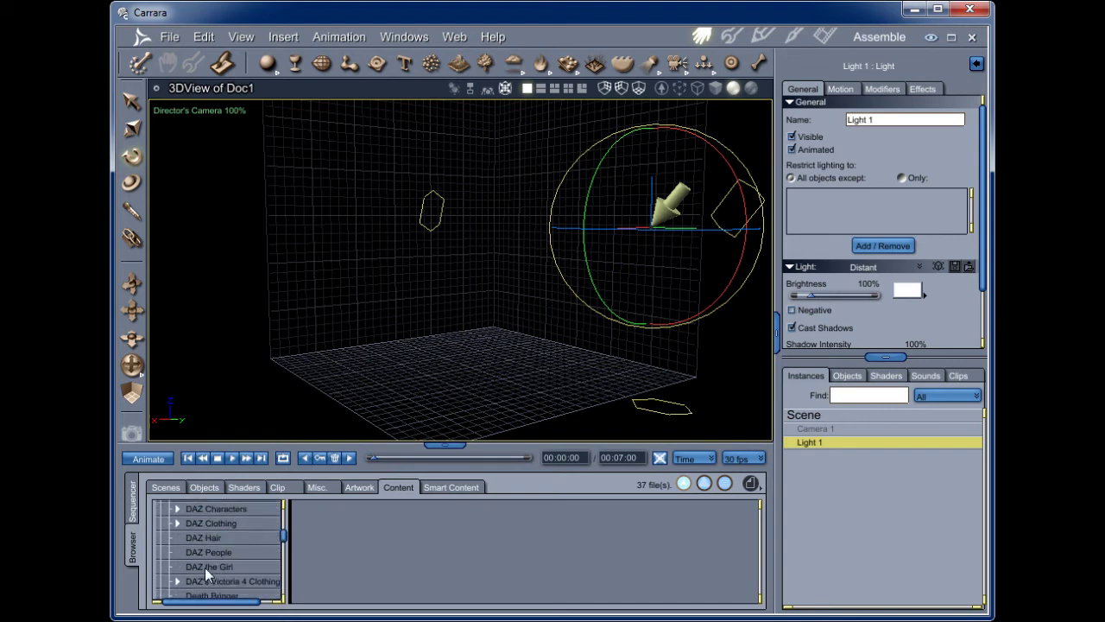
{"action": "scroll", "coordinate": [199, 571], "scroll_direction": "down", "scroll_amount": 1}
{"action": "left_click", "coordinate": [216, 519]}
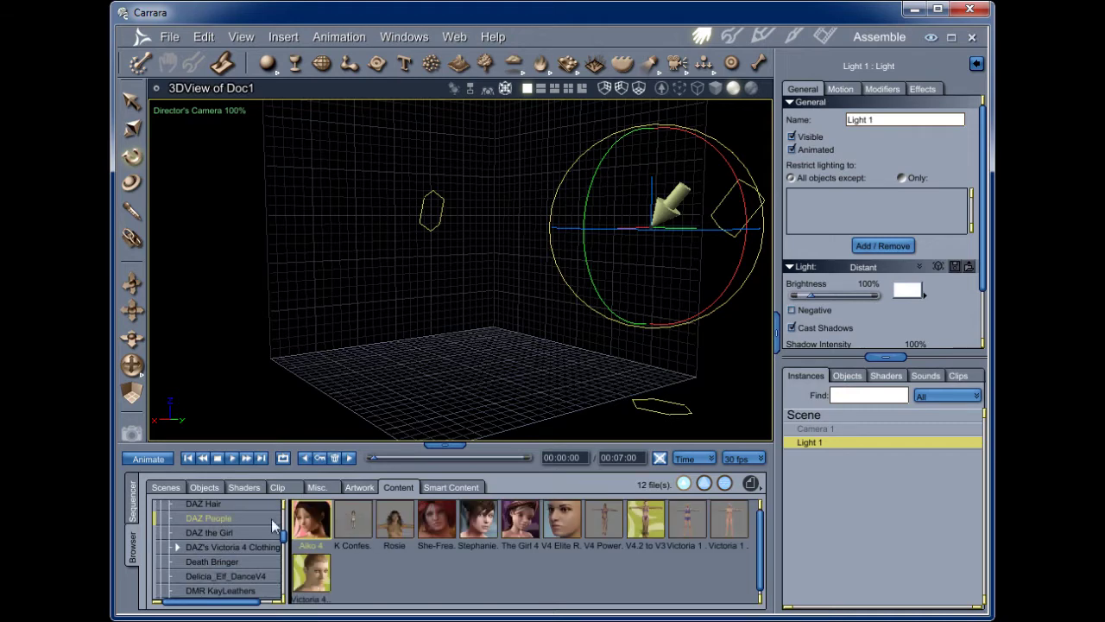
{"action": "left_click_drag", "start_coordinate": [309, 585], "coordinate": [941, 522]}
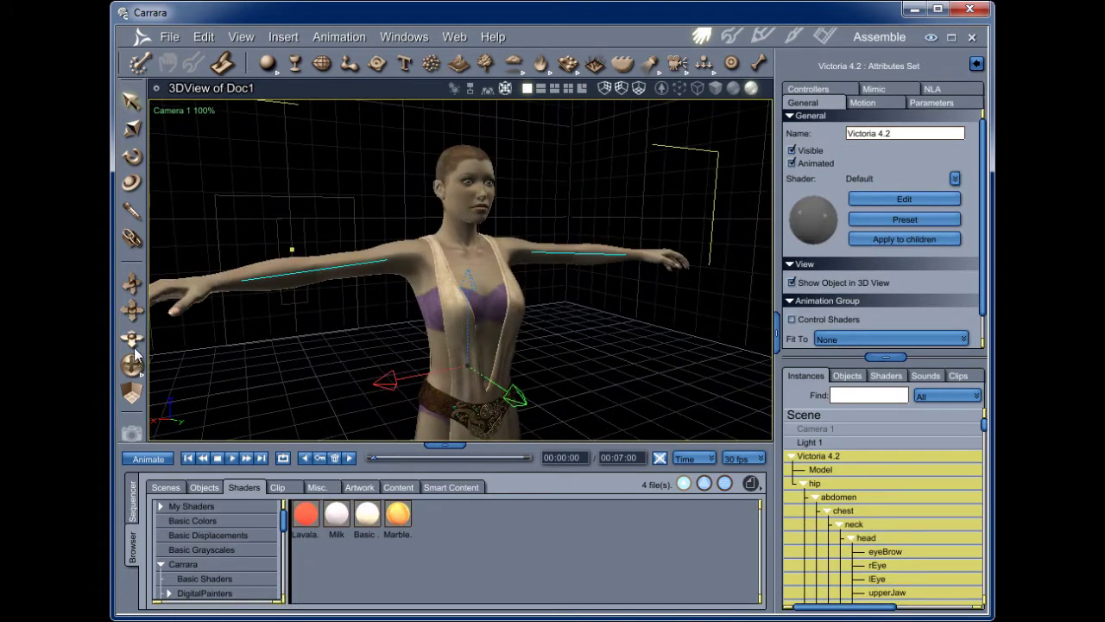
Switch to the Director's Camera and set its position to Camera 1's.
{"action": "left_click_drag", "start_coordinate": [132, 364], "coordinate": [160, 363]}
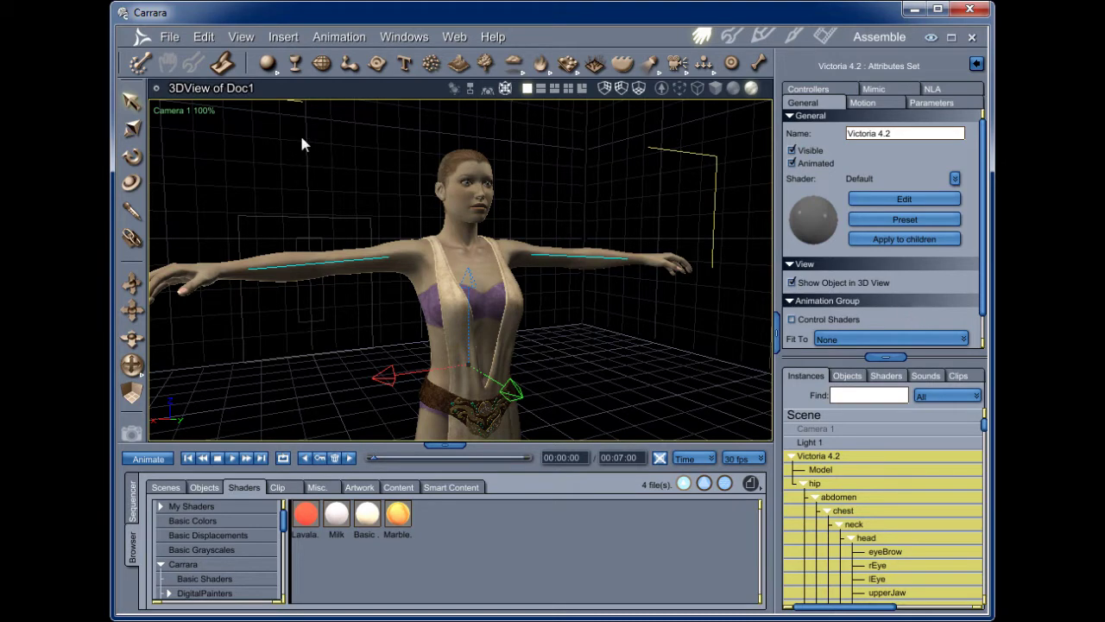
{"action": "left_click", "coordinate": [172, 111]}
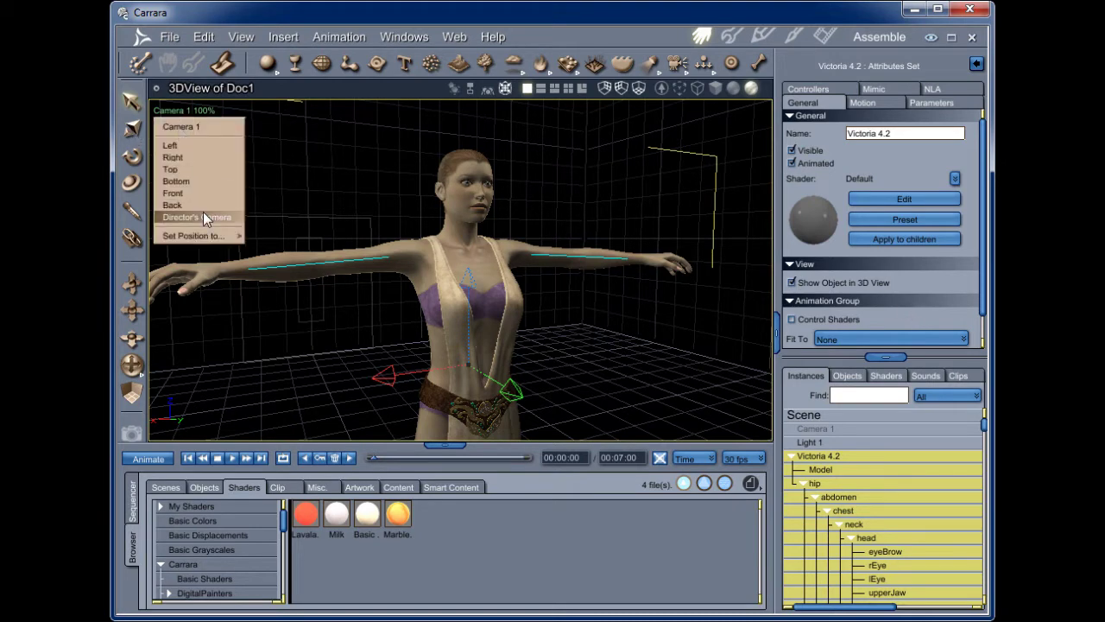
{"action": "left_click", "coordinate": [204, 217]}
{"action": "left_click", "coordinate": [205, 116]}
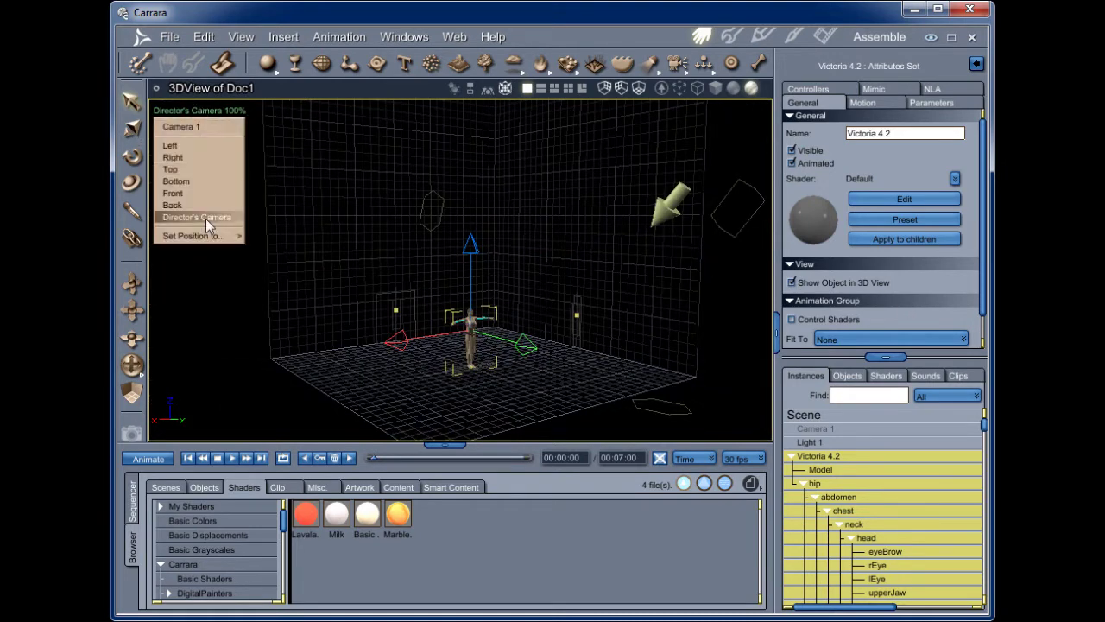
{"action": "mouse_move", "coordinate": [207, 236]}
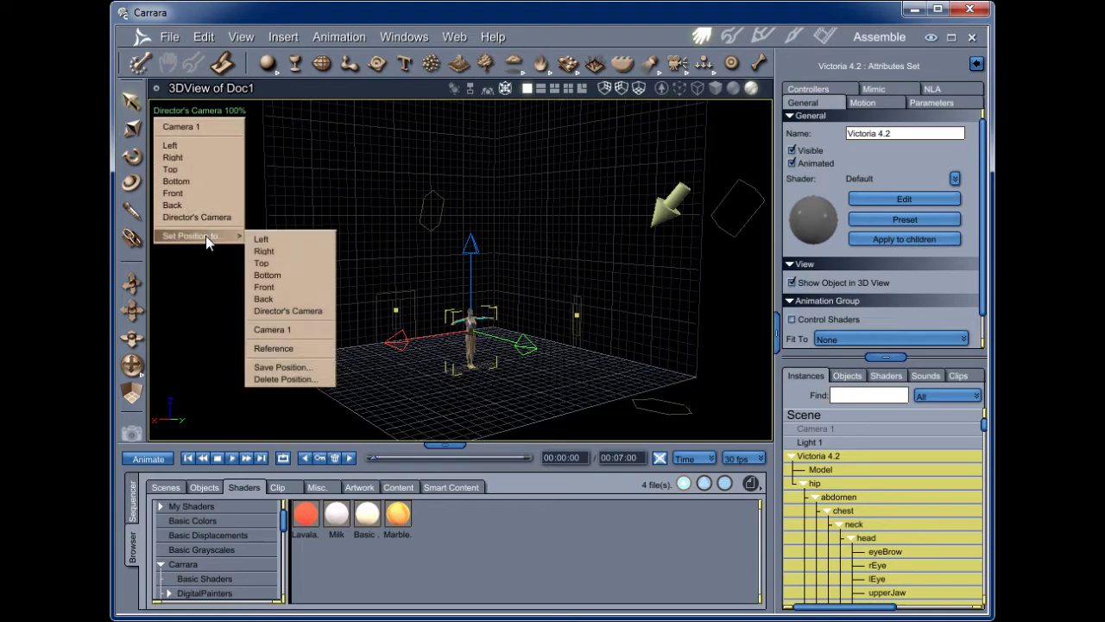
{"action": "left_click", "coordinate": [286, 327]}
Bring the camera in close on the figure's upper body and select its Model.
{"action": "left_click", "coordinate": [132, 365]}
{"action": "left_click_drag", "start_coordinate": [164, 371], "coordinate": [596, 307]}
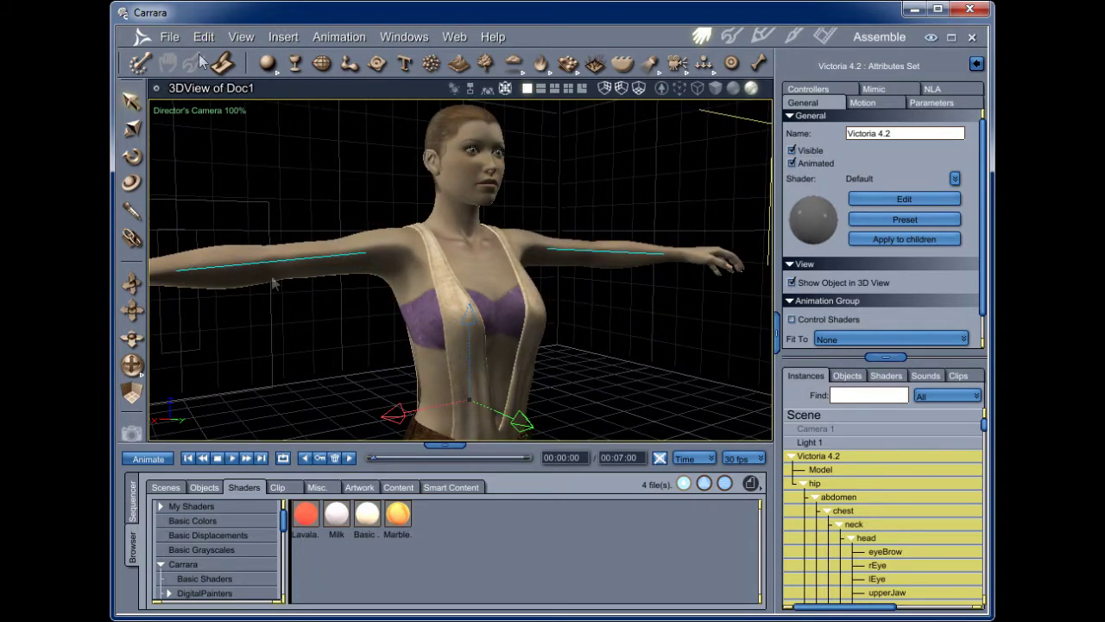
{"action": "left_click", "coordinate": [132, 310]}
{"action": "left_click_drag", "start_coordinate": [155, 318], "coordinate": [568, 315]}
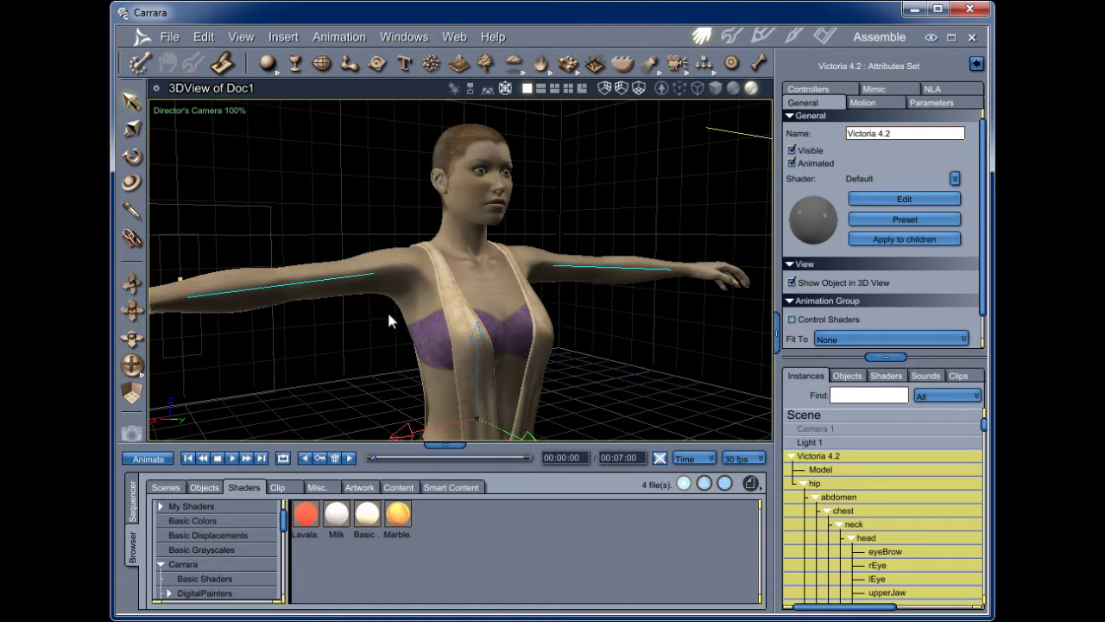
{"action": "left_click", "coordinate": [822, 470]}
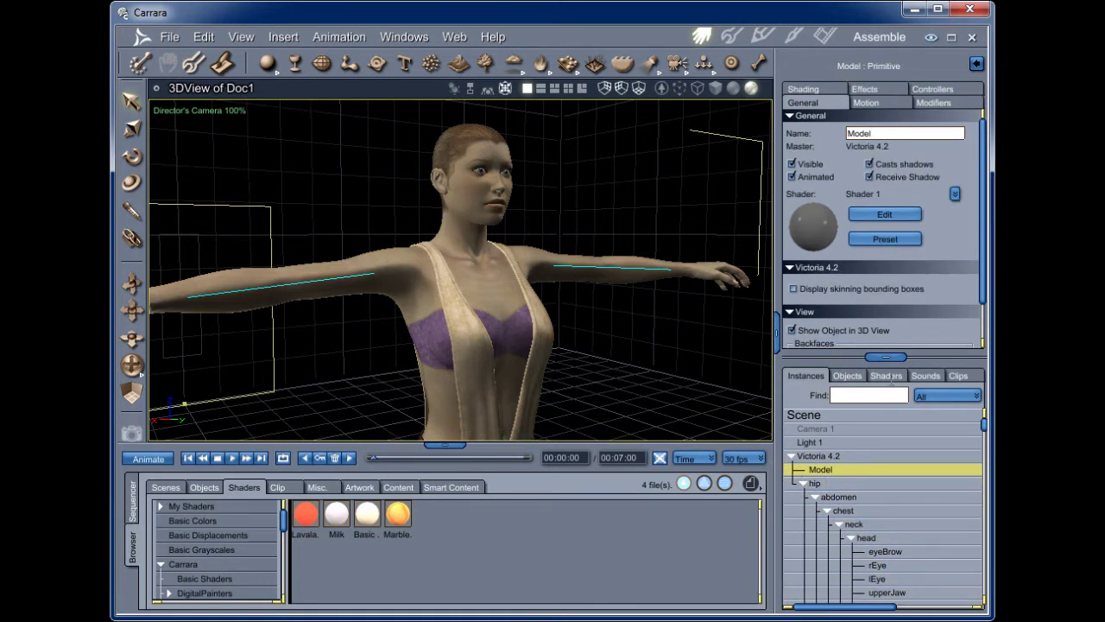
Open Shader 1 in the Texture room and scroll its domains from 2_SkinHip to 3_Toenail and back.
{"action": "left_click", "coordinate": [792, 38]}
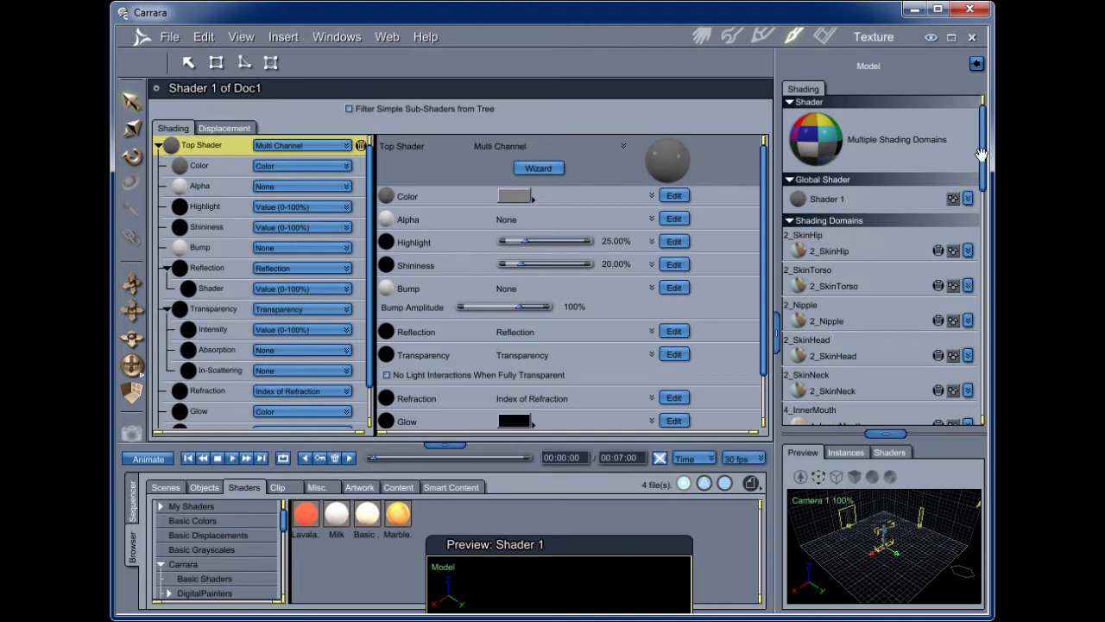
{"action": "mouse_move", "coordinate": [981, 152]}
{"action": "left_mouse_down"}
{"action": "mouse_move", "coordinate": [991, 393]}
{"action": "mouse_move", "coordinate": [984, 152]}
{"action": "left_mouse_up"}
{"action": "left_click_drag", "start_coordinate": [982, 185], "coordinate": [990, 208]}
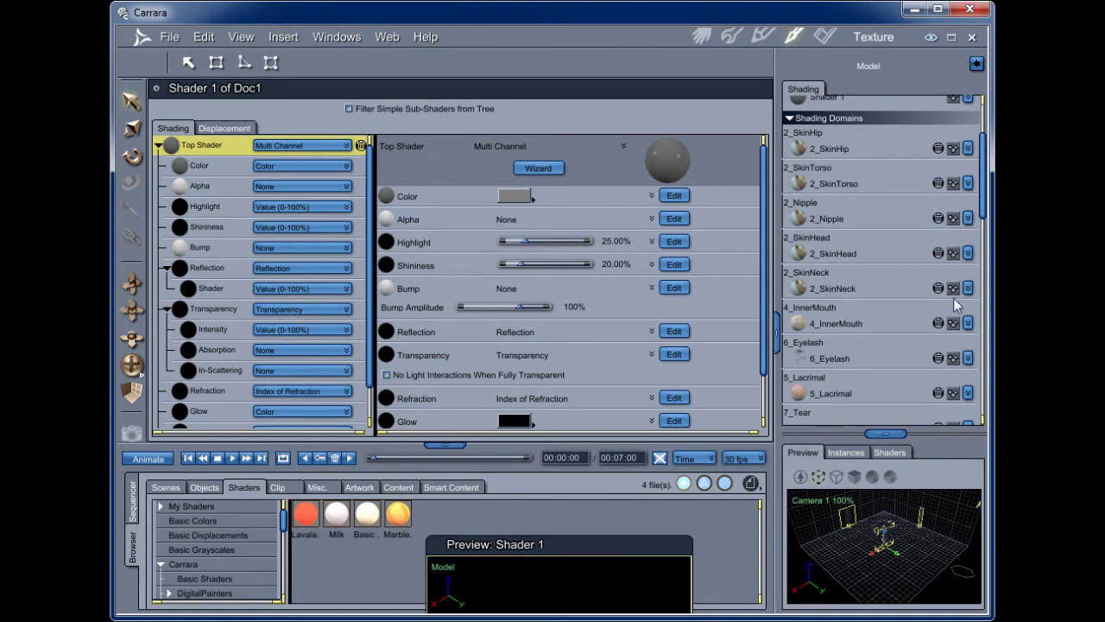
{"action": "left_click_drag", "start_coordinate": [985, 192], "coordinate": [987, 266]}
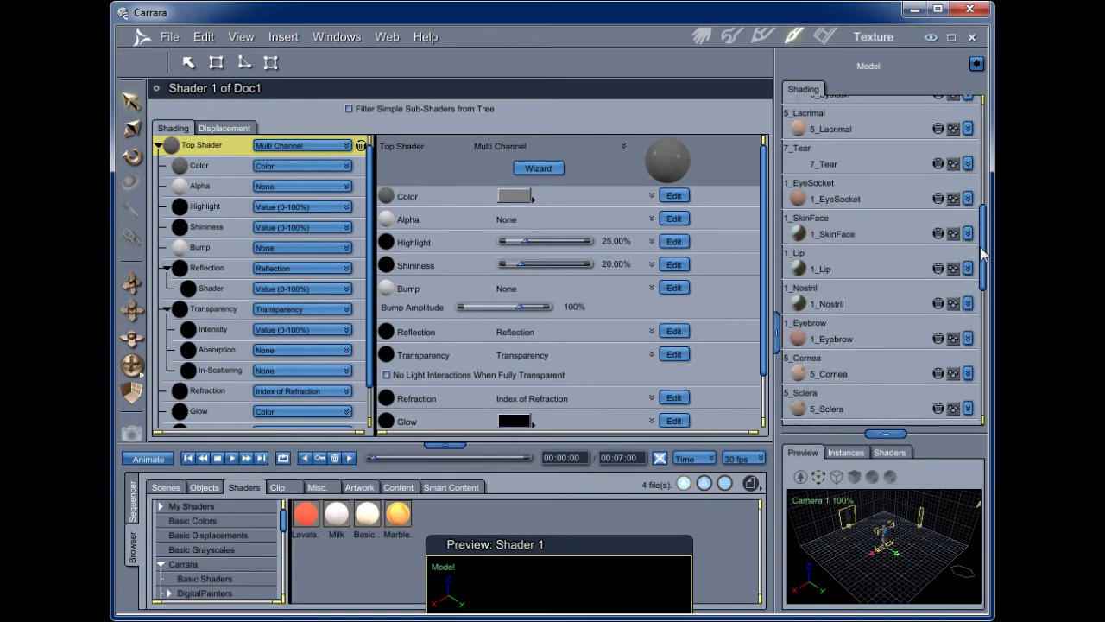
{"action": "left_click_drag", "start_coordinate": [983, 250], "coordinate": [983, 376]}
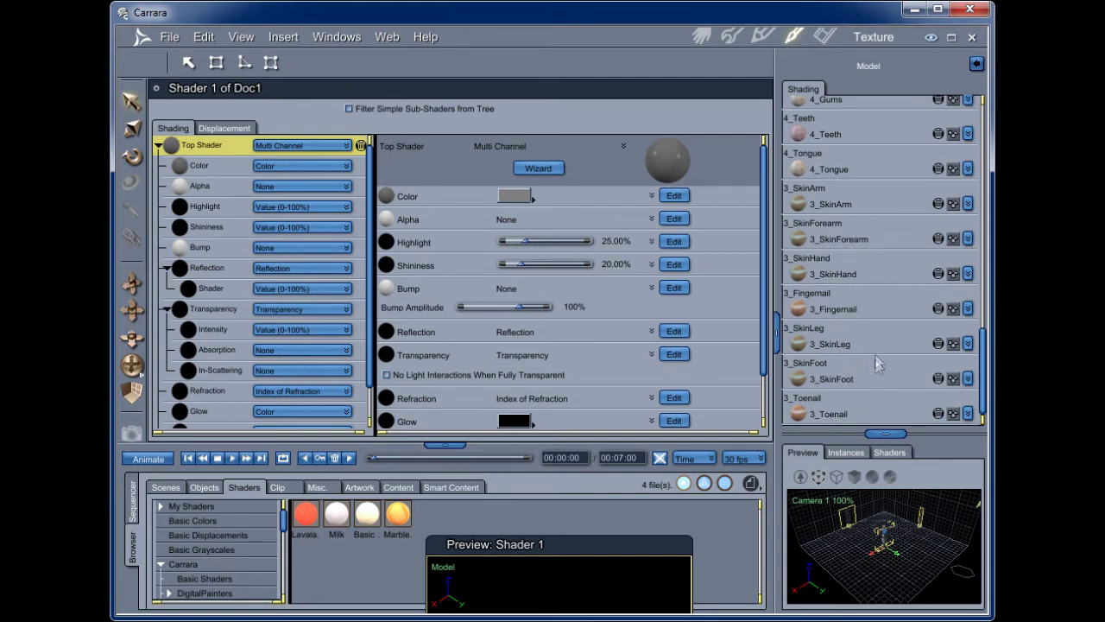
{"action": "left_click_drag", "start_coordinate": [983, 386], "coordinate": [978, 340]}
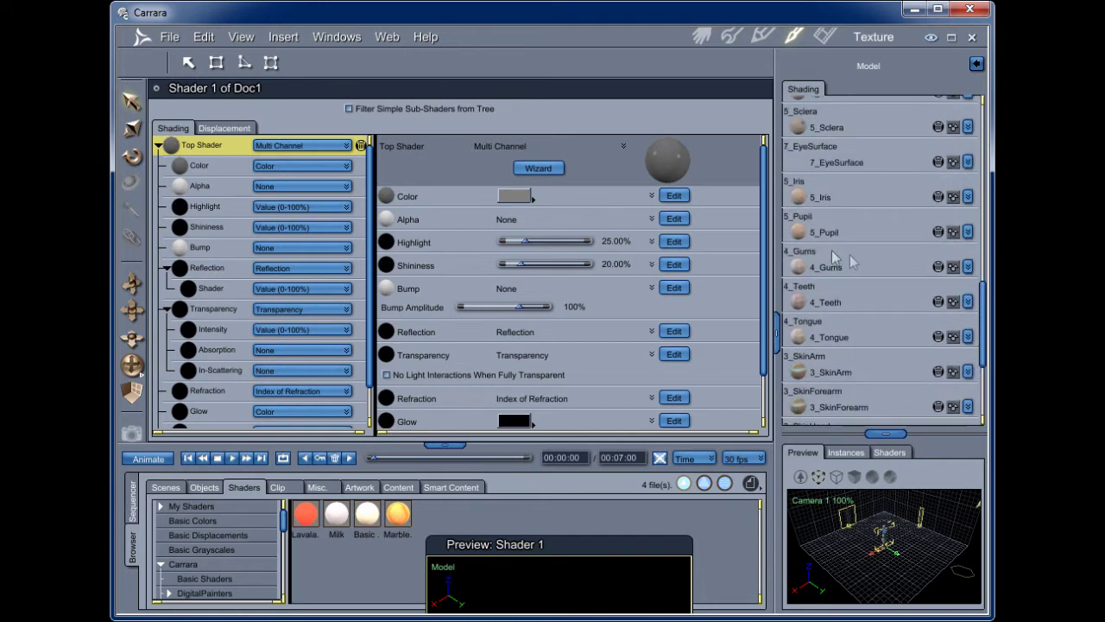
{"action": "mouse_move", "coordinate": [983, 339]}
{"action": "left_mouse_down"}
{"action": "mouse_move", "coordinate": [970, 233]}
{"action": "mouse_move", "coordinate": [979, 120]}
{"action": "left_mouse_up"}
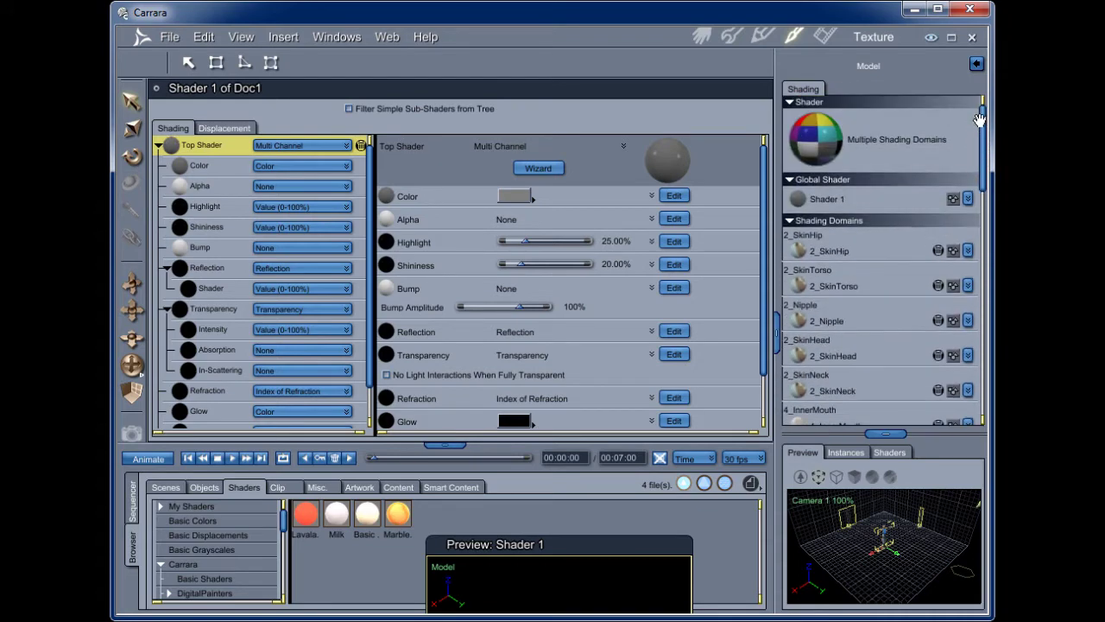
{"action": "left_click", "coordinate": [889, 452]}
Scroll through the scene's shader thumbnails, then drag the splitter down to enlarge Shading Domains.
{"action": "left_click_drag", "start_coordinate": [982, 208], "coordinate": [982, 480]}
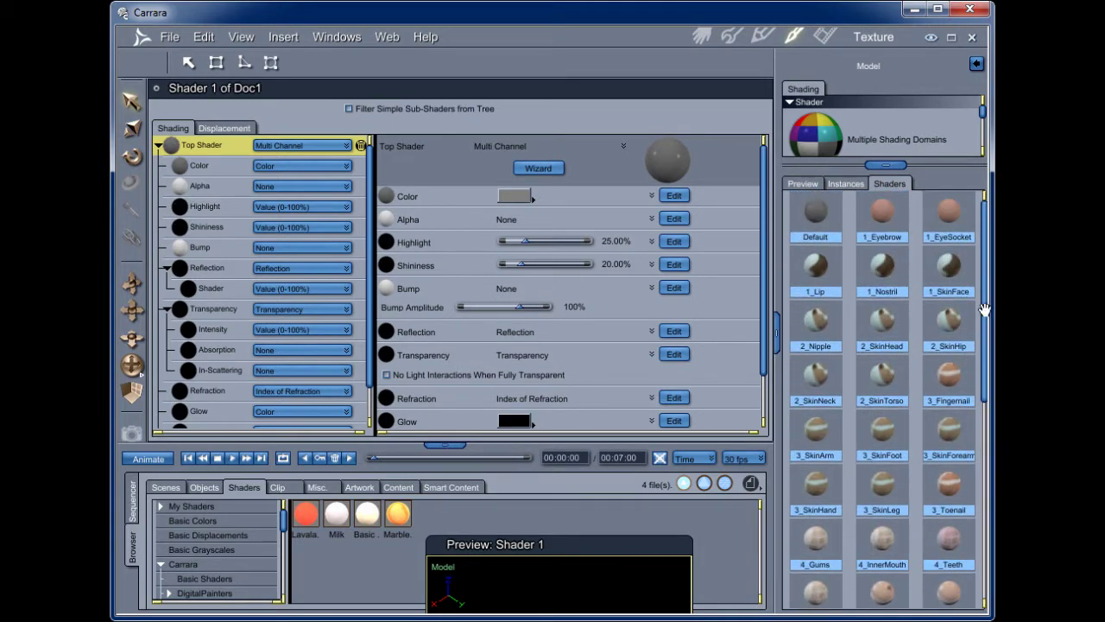
{"action": "scroll", "coordinate": [963, 579], "scroll_direction": "down", "scroll_amount": 2}
{"action": "left_click_drag", "start_coordinate": [984, 418], "coordinate": [990, 220]}
{"action": "left_click_drag", "start_coordinate": [894, 165], "coordinate": [909, 482]}
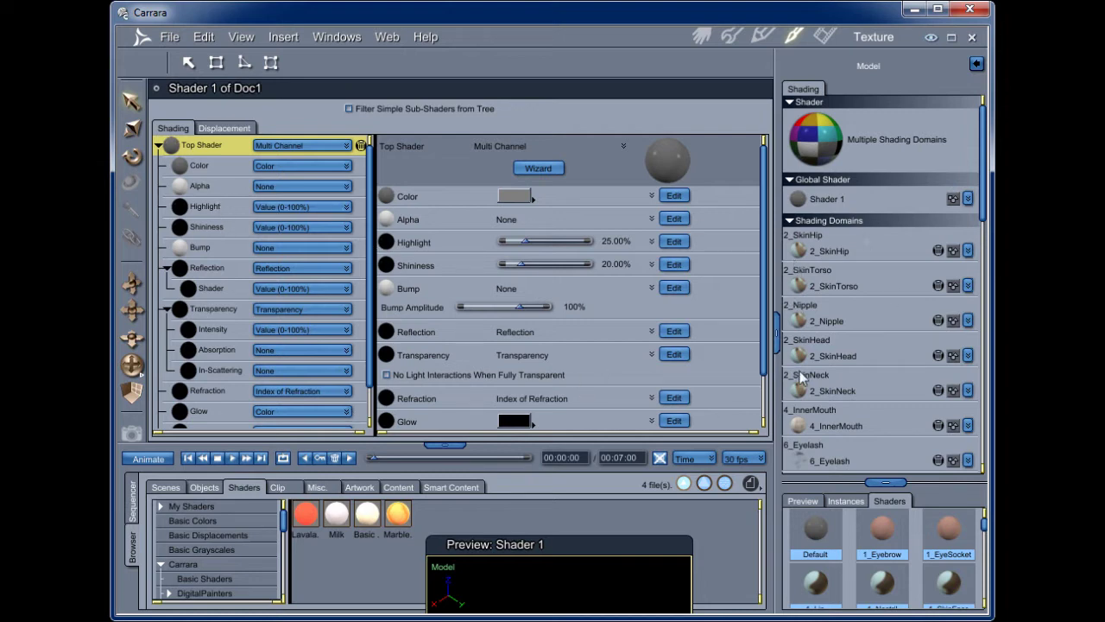
{"action": "left_click", "coordinate": [847, 252]}
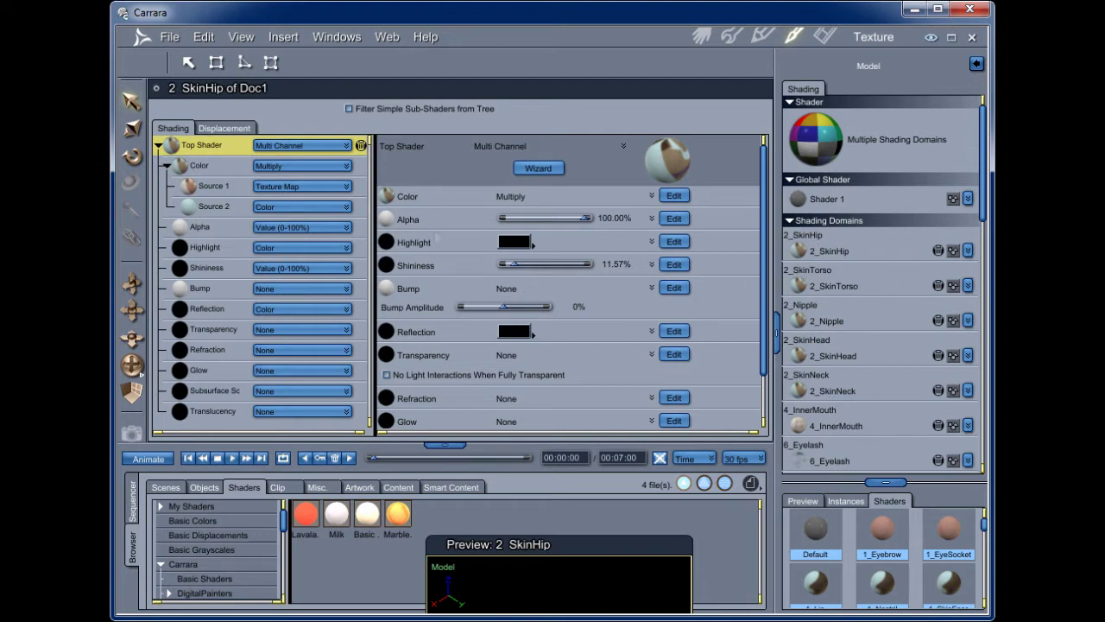
{"action": "left_click", "coordinate": [158, 89]}
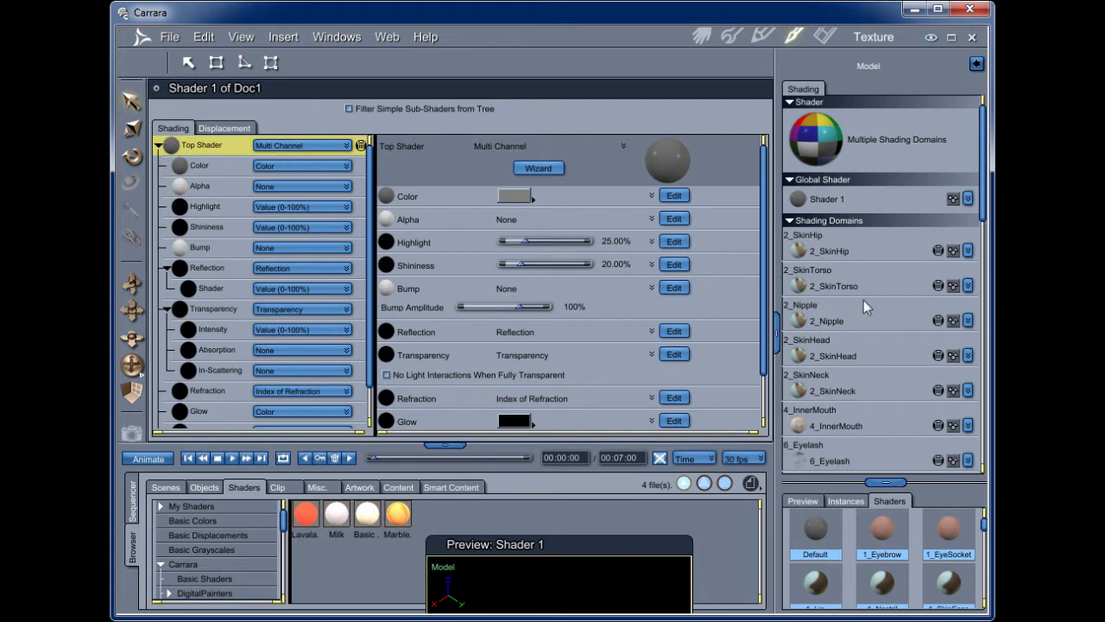
{"action": "left_click", "coordinate": [511, 195]}
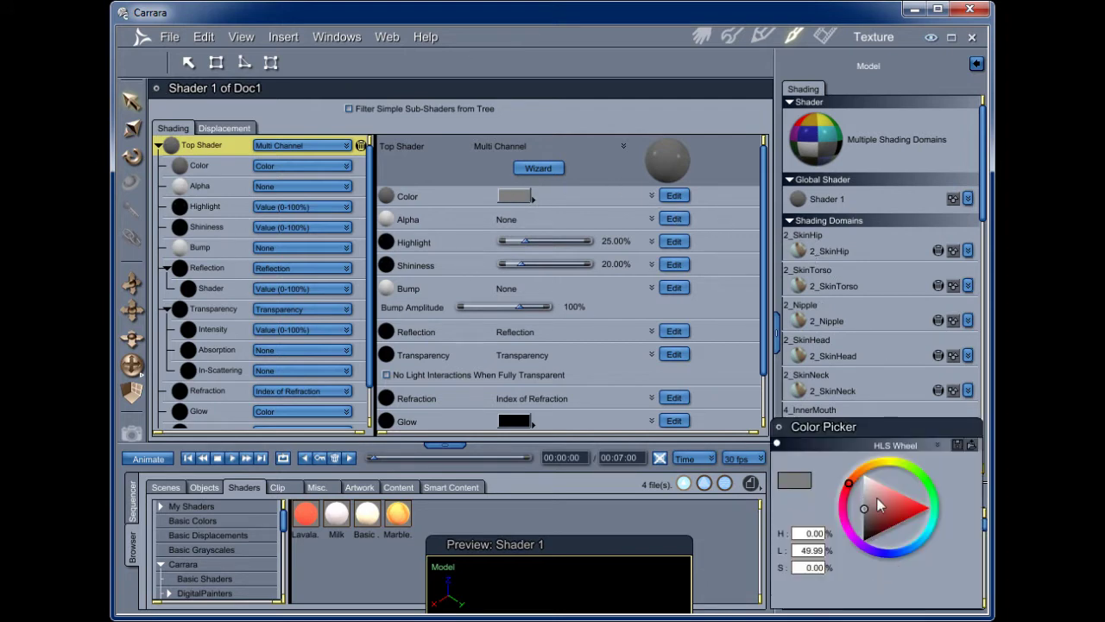
{"action": "mouse_move", "coordinate": [877, 499]}
{"action": "left_mouse_down"}
{"action": "mouse_move", "coordinate": [865, 516]}
{"action": "mouse_move", "coordinate": [872, 490]}
{"action": "mouse_move", "coordinate": [869, 499]}
{"action": "left_mouse_up"}
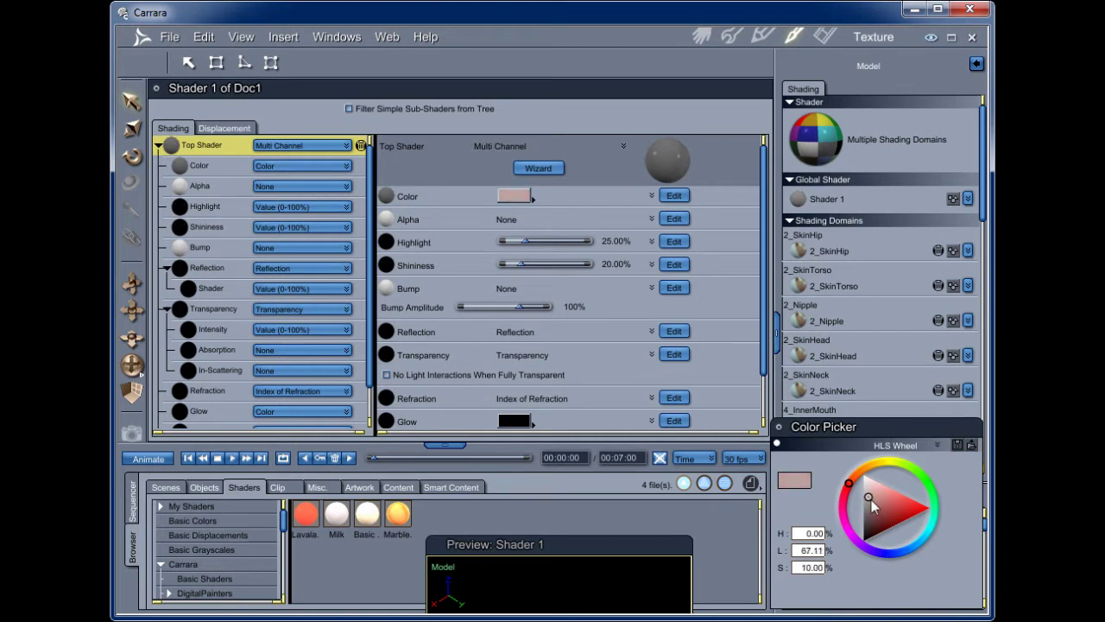
{"action": "left_click", "coordinate": [779, 426]}
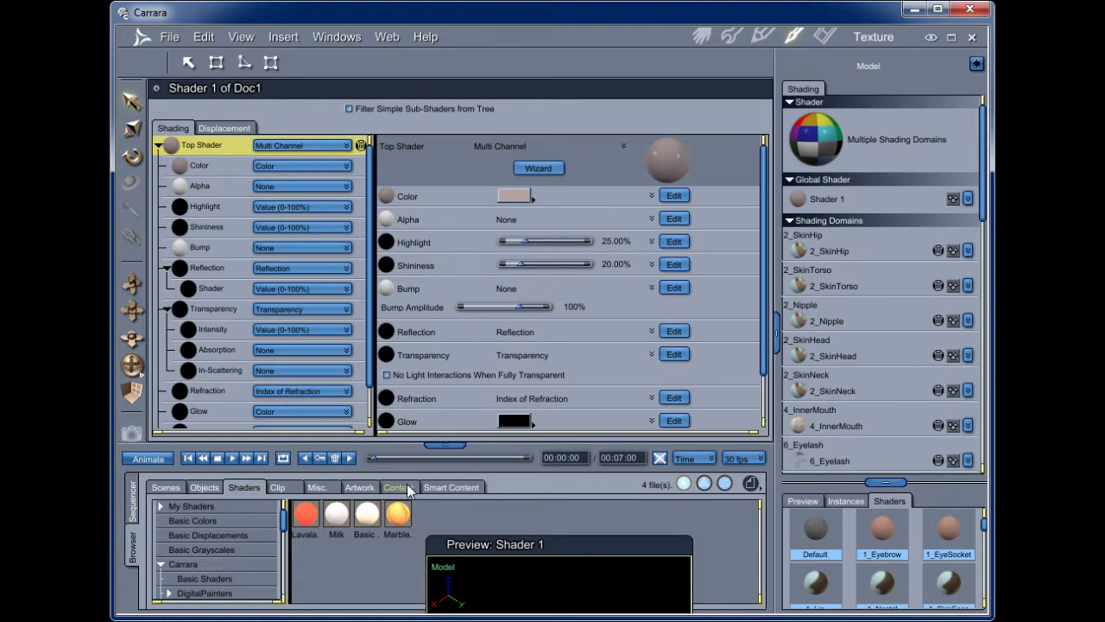
{"action": "key", "text": "ctrl+z"}
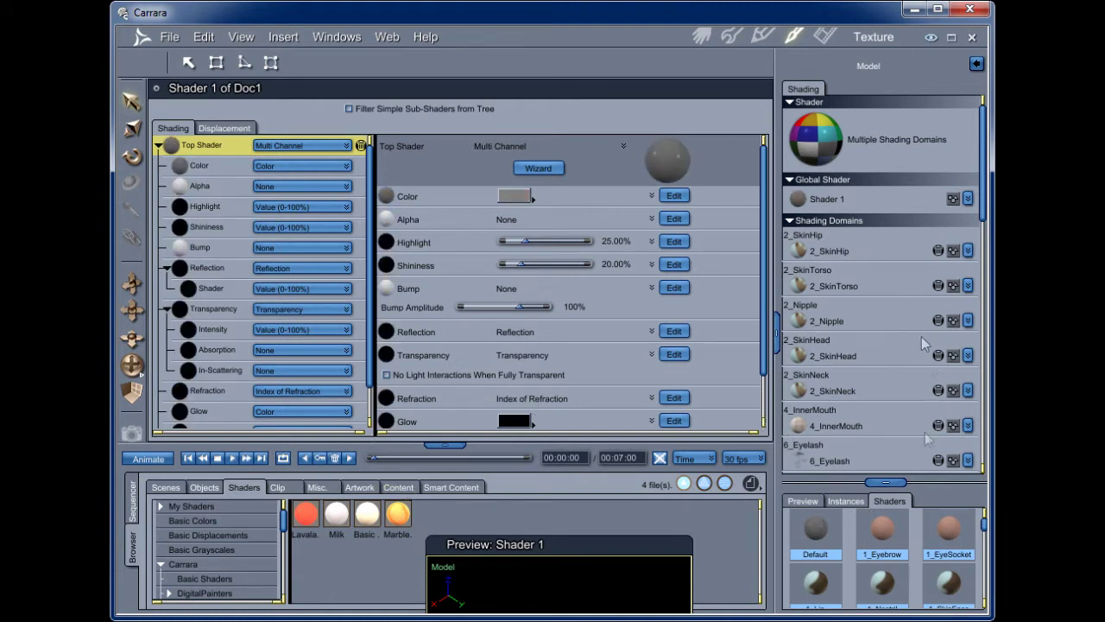
{"action": "left_click", "coordinate": [707, 38]}
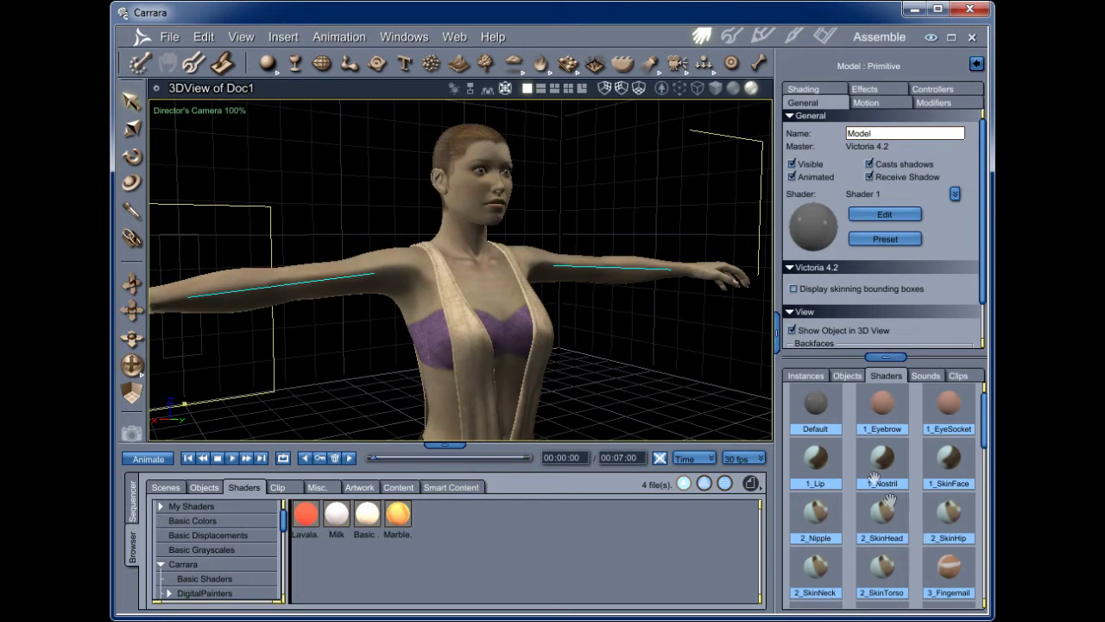
Open the Instances hierarchy and collapse the Victoria 4.2 node.
{"action": "left_click", "coordinate": [810, 377]}
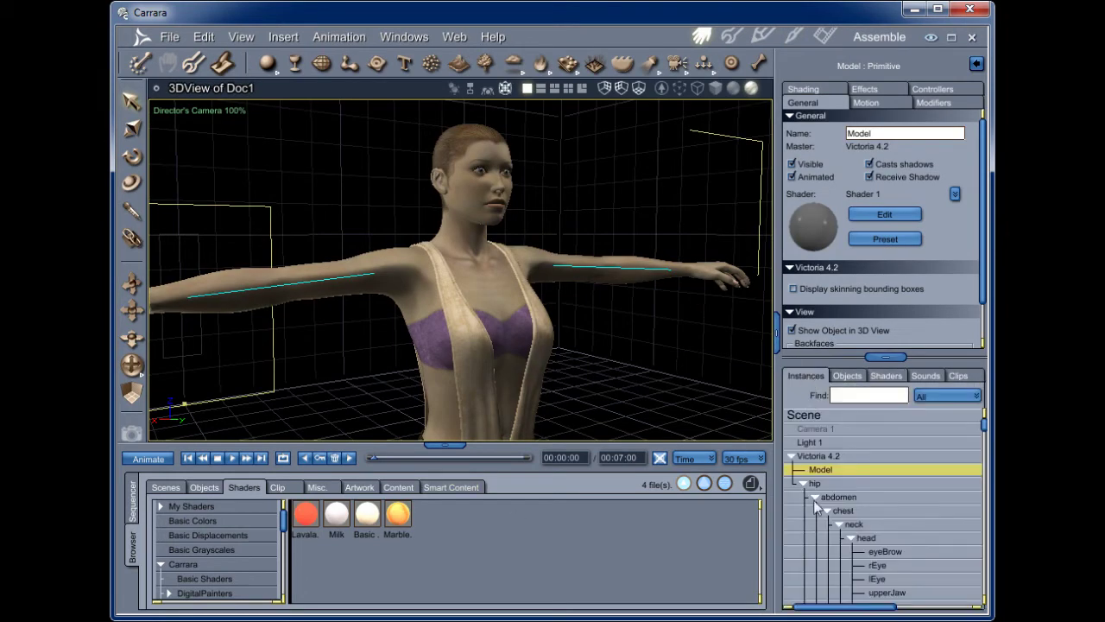
{"action": "left_click", "coordinate": [791, 457]}
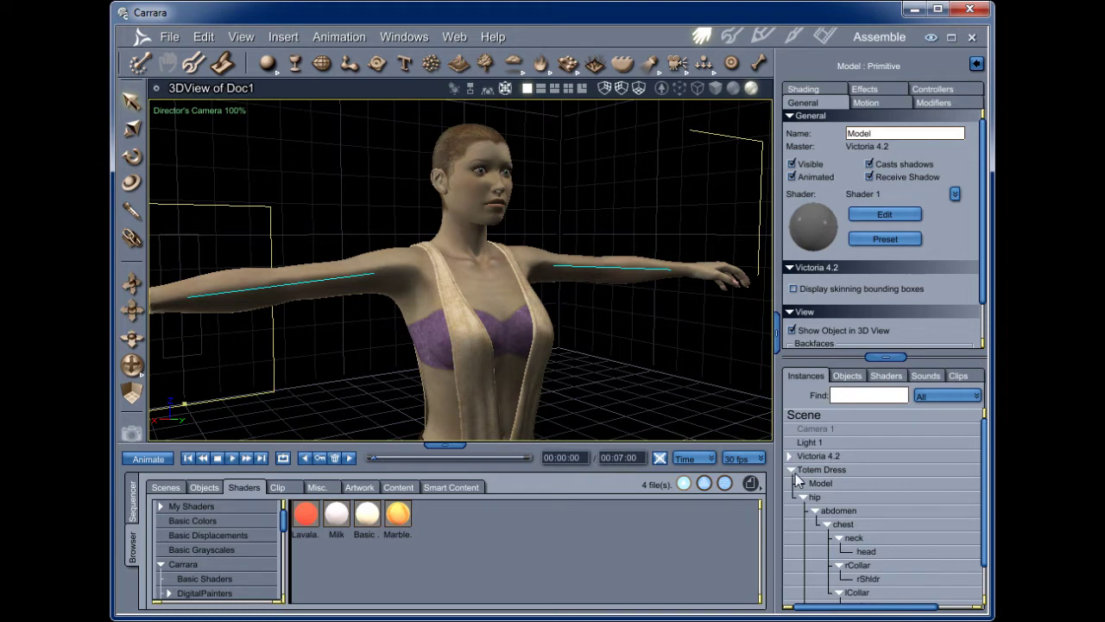
Collapse Totem Dress and run Edit > Remove Unused Masters > Consolidate Duplicate Shaders.
{"action": "left_click", "coordinate": [791, 470]}
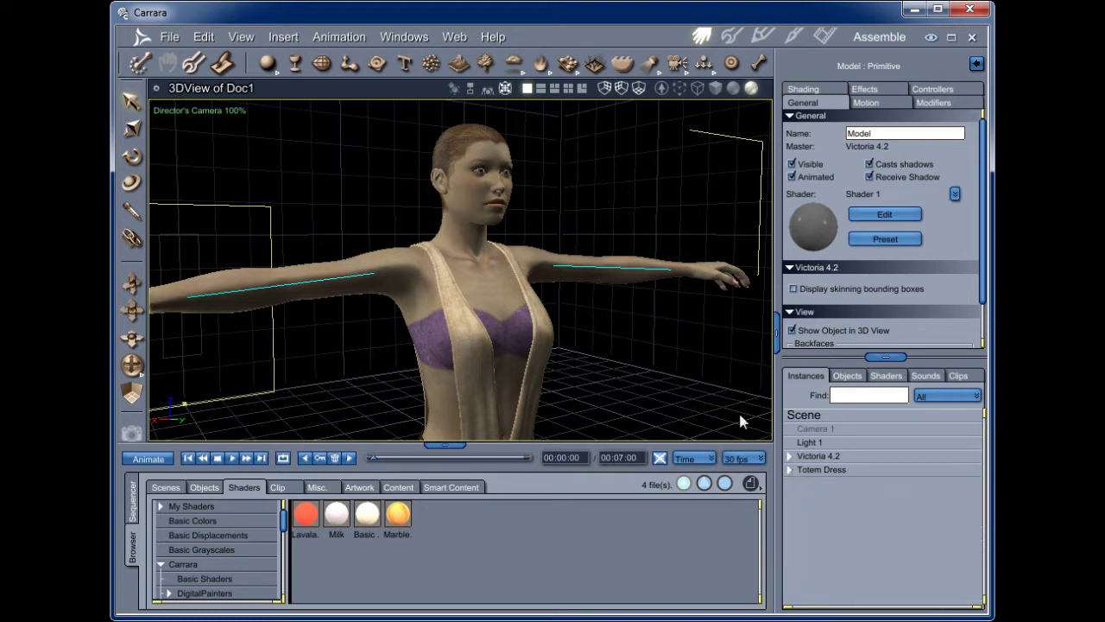
{"action": "left_click", "coordinate": [205, 40]}
{"action": "mouse_move", "coordinate": [245, 144]}
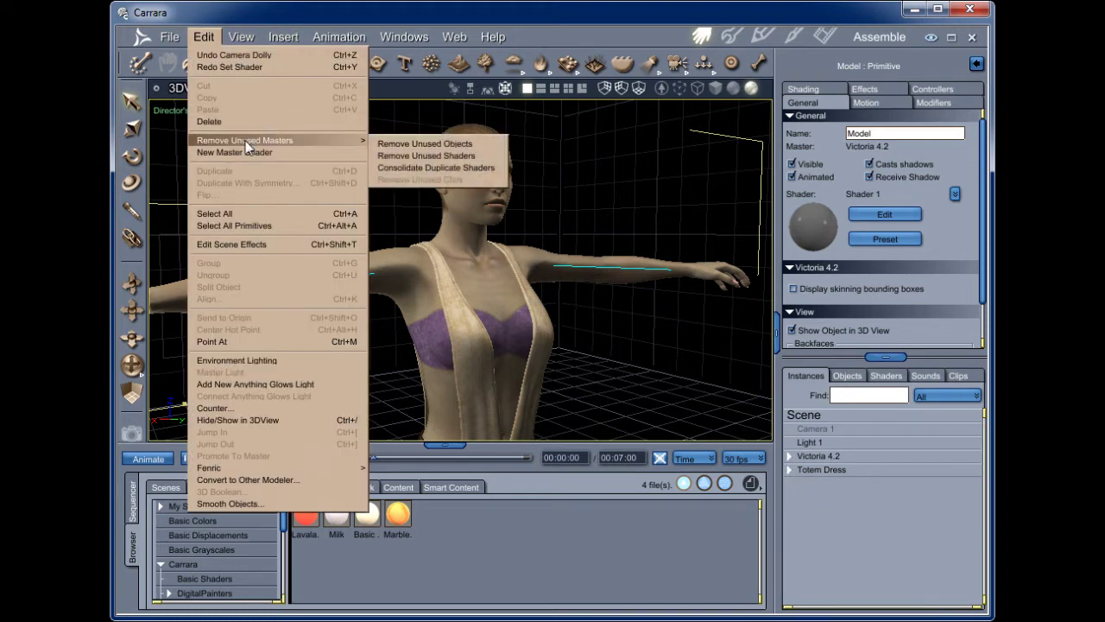
{"action": "left_click", "coordinate": [454, 166]}
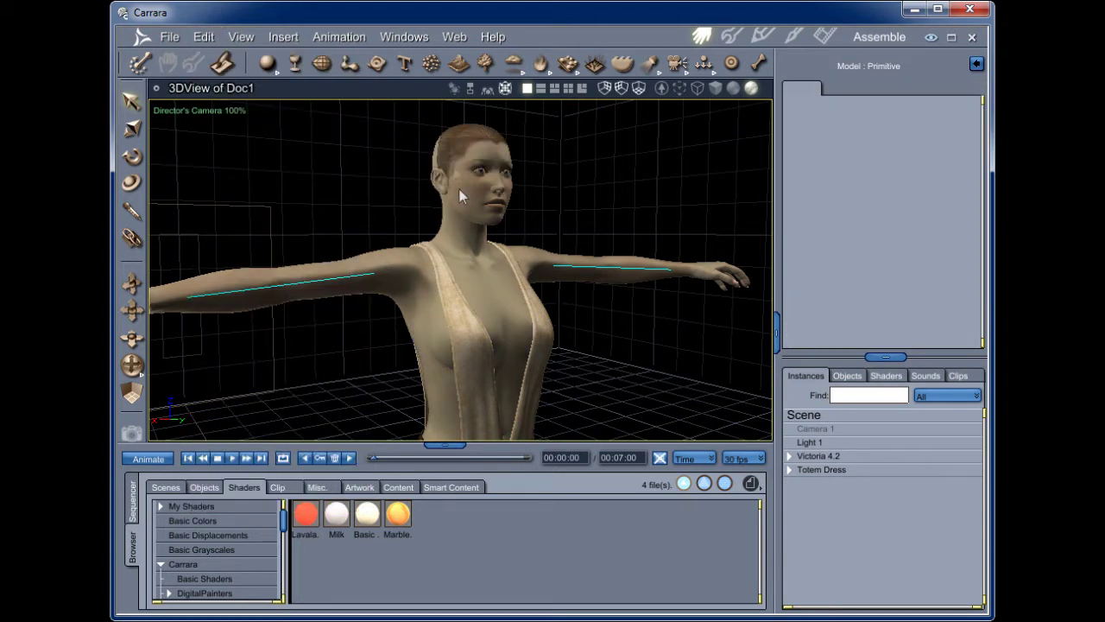
Review the remaining shaders and open the Model's multi-domain shader in the Texture room.
{"action": "left_click", "coordinate": [886, 376]}
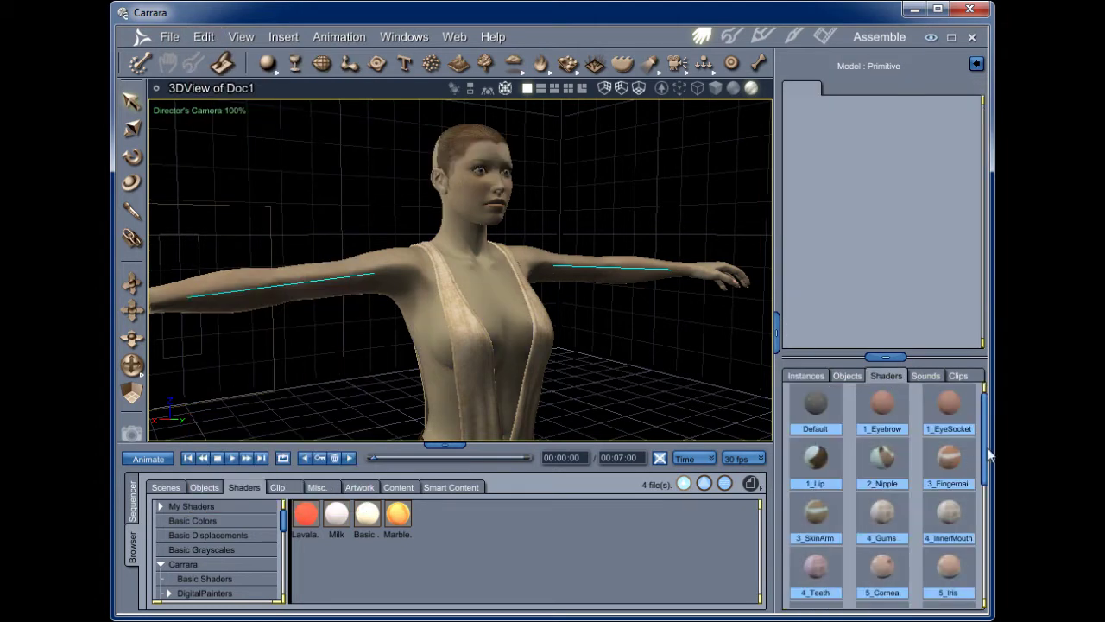
{"action": "left_click_drag", "start_coordinate": [987, 447], "coordinate": [990, 418]}
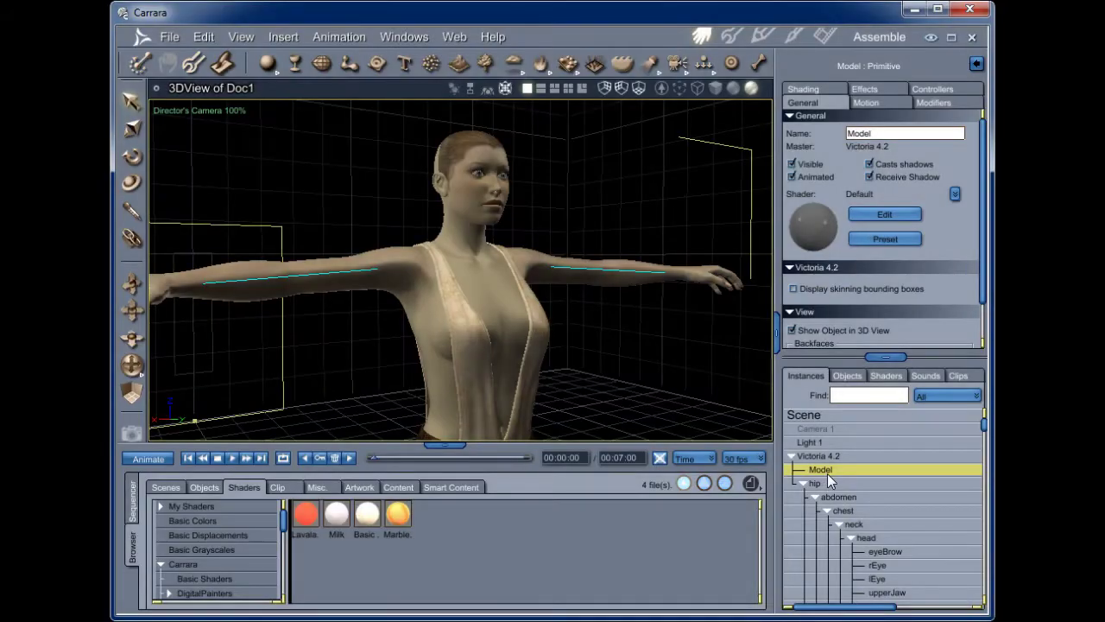
{"action": "left_click", "coordinate": [796, 35]}
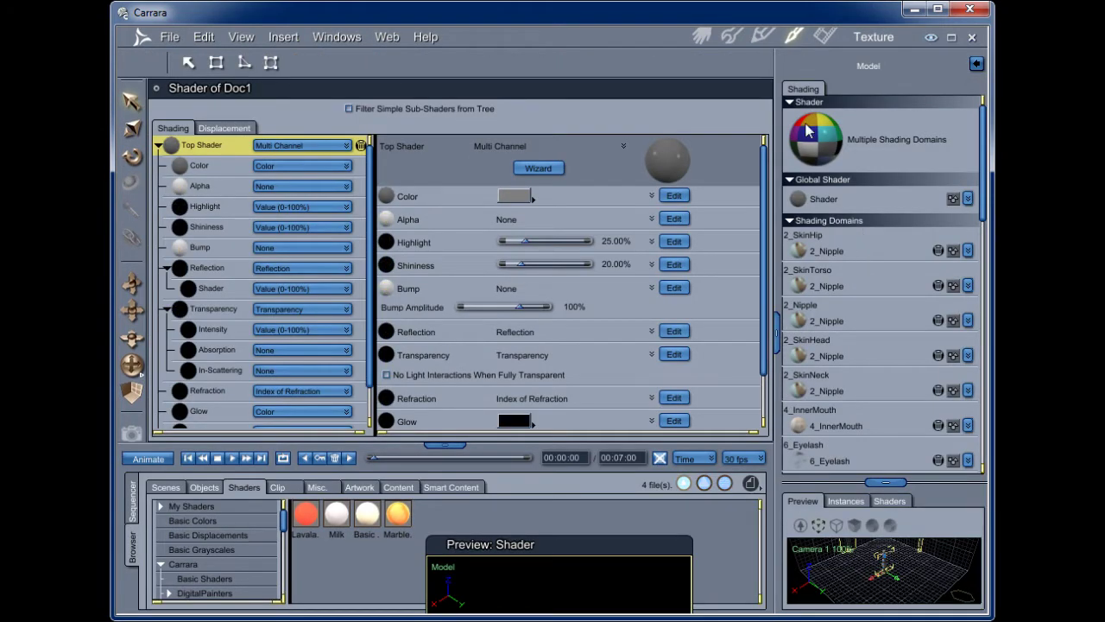
Rename the 2_Nipple master shader to 2_Torso.
{"action": "left_click", "coordinate": [890, 503]}
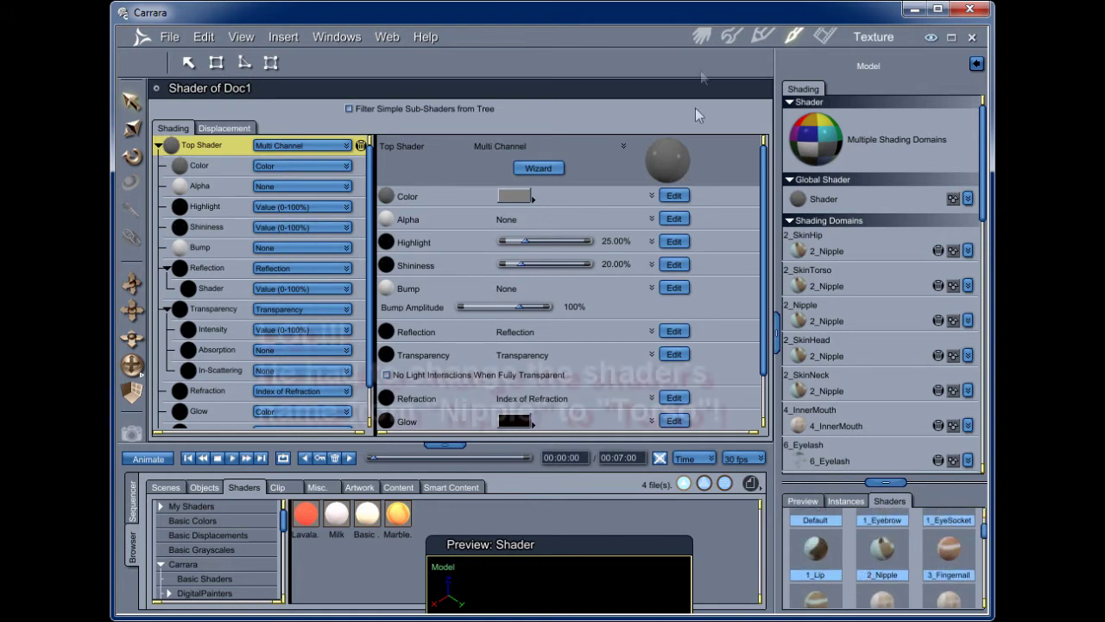
{"action": "left_click", "coordinate": [702, 36]}
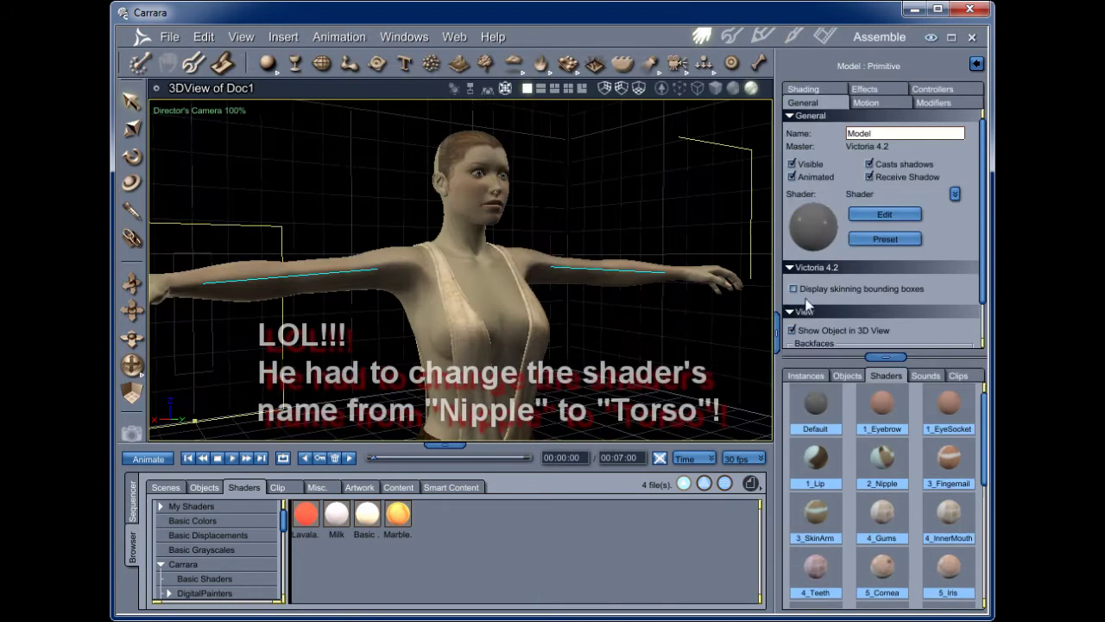
{"action": "left_click", "coordinate": [881, 466]}
{"action": "left_click_drag", "start_coordinate": [898, 119], "coordinate": [857, 120]}
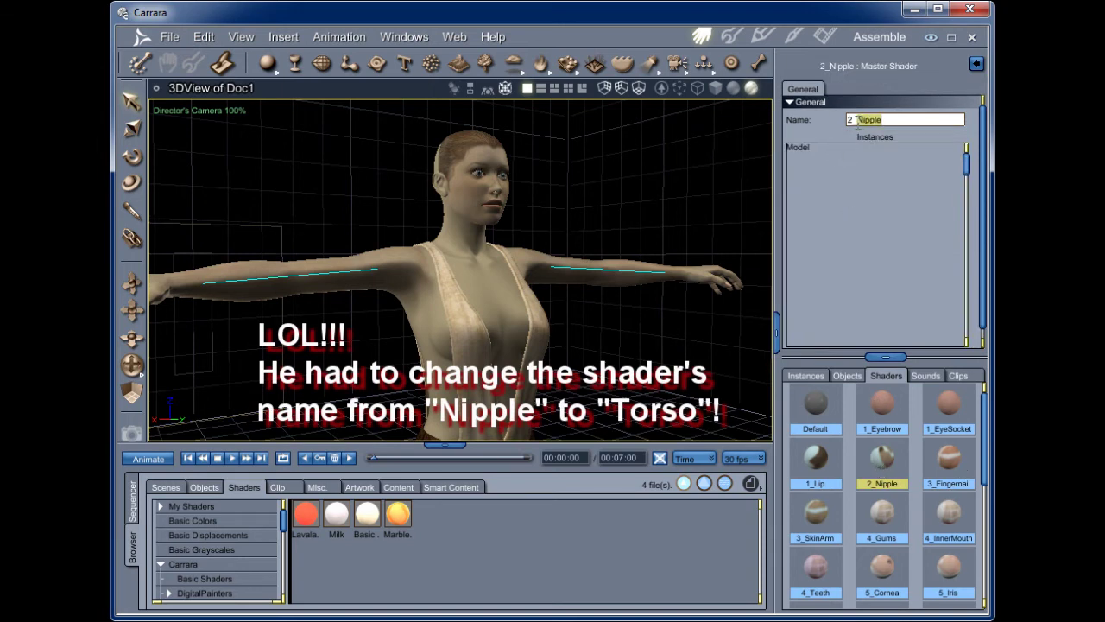
{"action": "type", "text": "Torso"}
{"action": "key", "text": "Return"}
Select the figure's Model in Instances and open its shader for editing.
{"action": "left_click", "coordinate": [803, 376]}
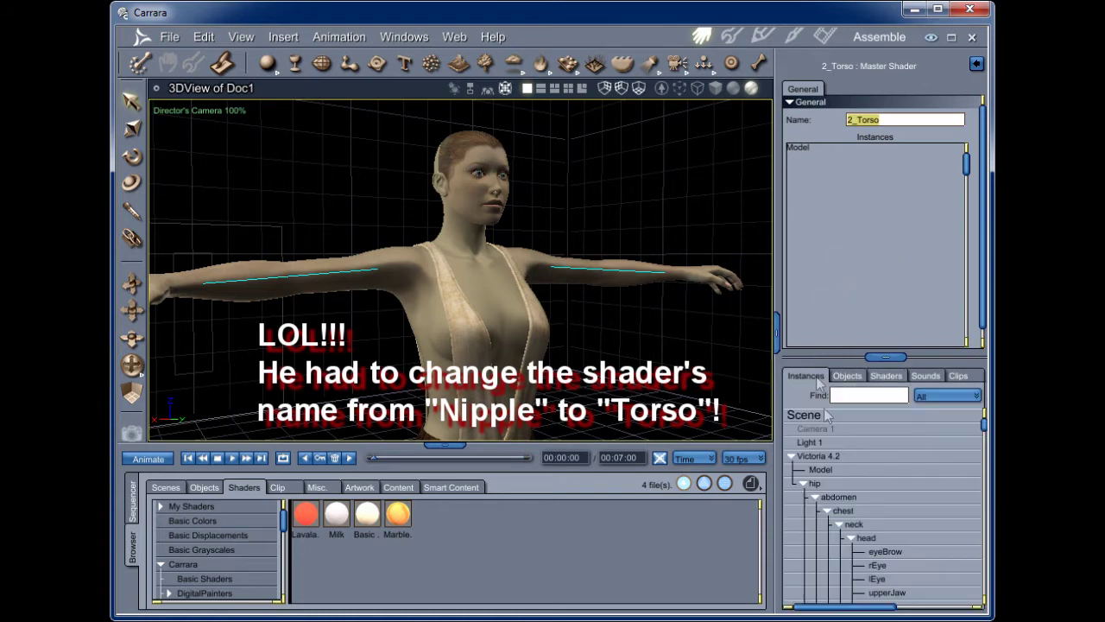
{"action": "left_click", "coordinate": [821, 470]}
{"action": "left_click", "coordinate": [796, 36]}
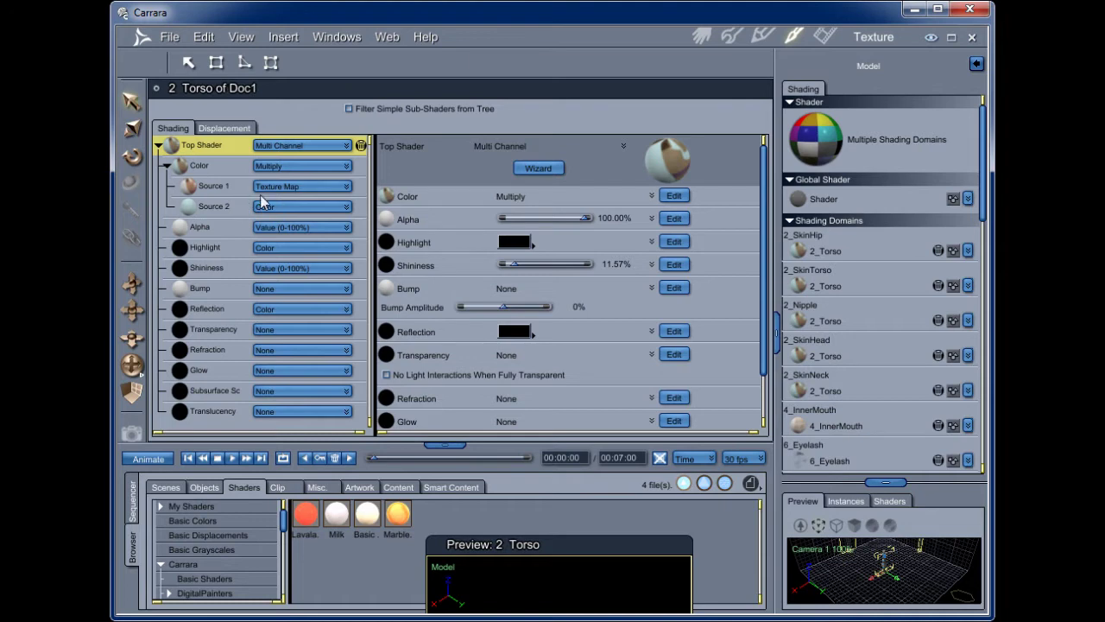
Replace the 2_Torso Color Multiply with its V4SmplTorsoM_BKN.jpg texture map source directly.
{"action": "left_click", "coordinate": [229, 205]}
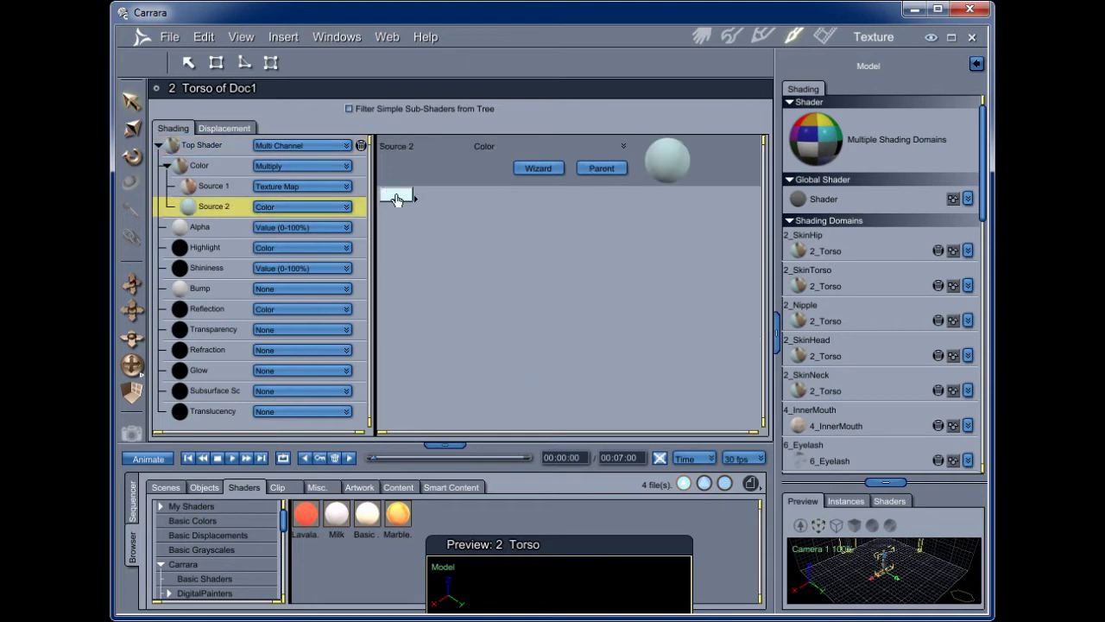
{"action": "left_click", "coordinate": [218, 188]}
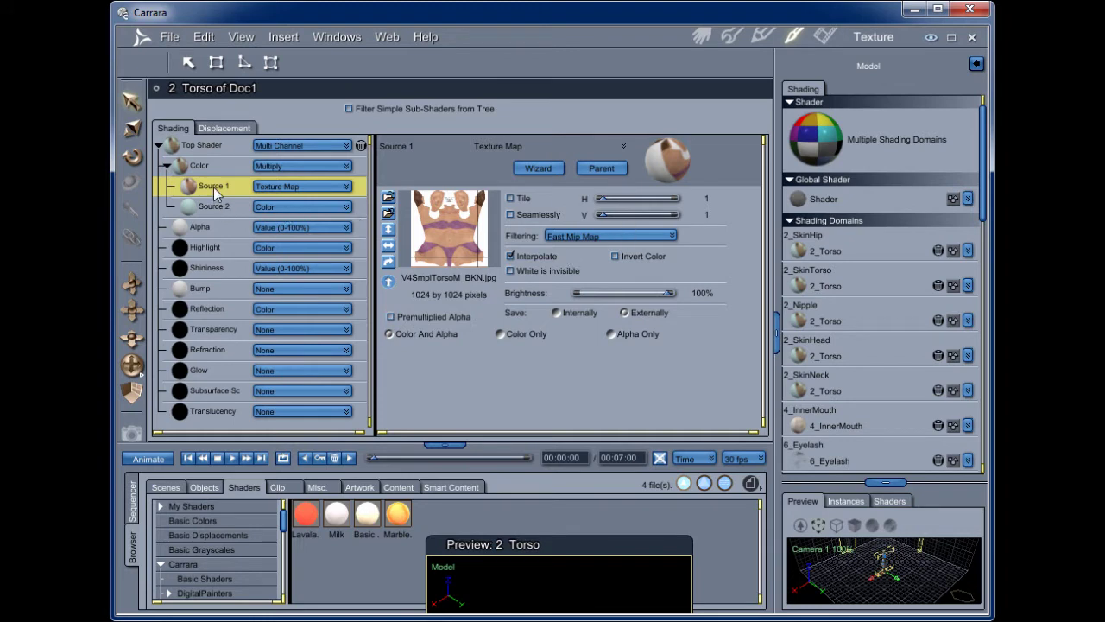
{"action": "left_click_drag", "start_coordinate": [214, 194], "coordinate": [215, 171]}
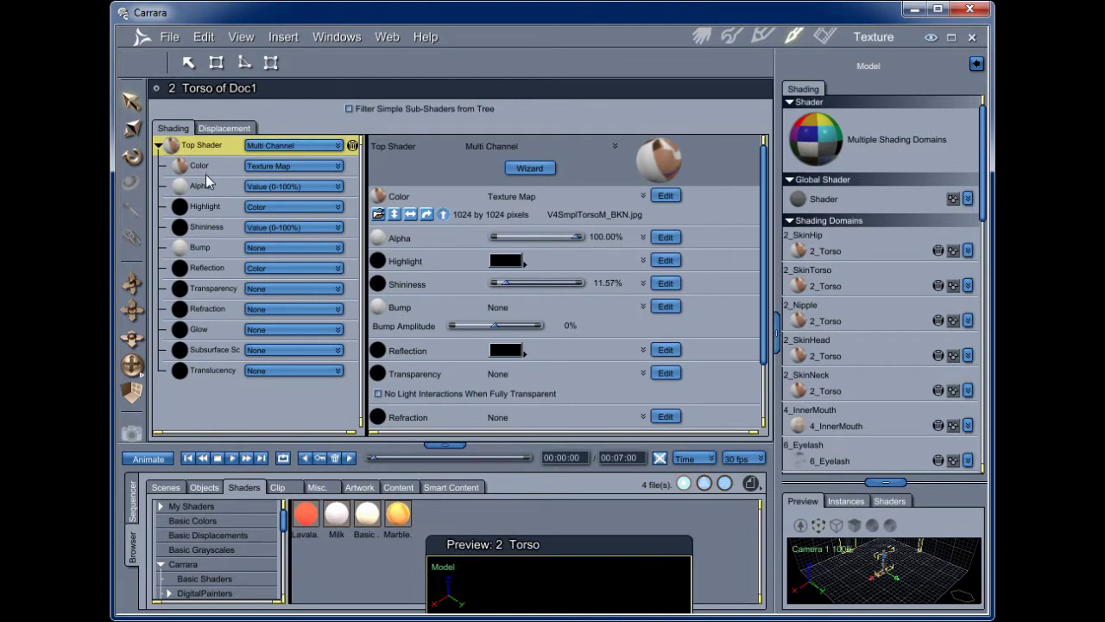
{"action": "key", "text": "ctrl+z"}
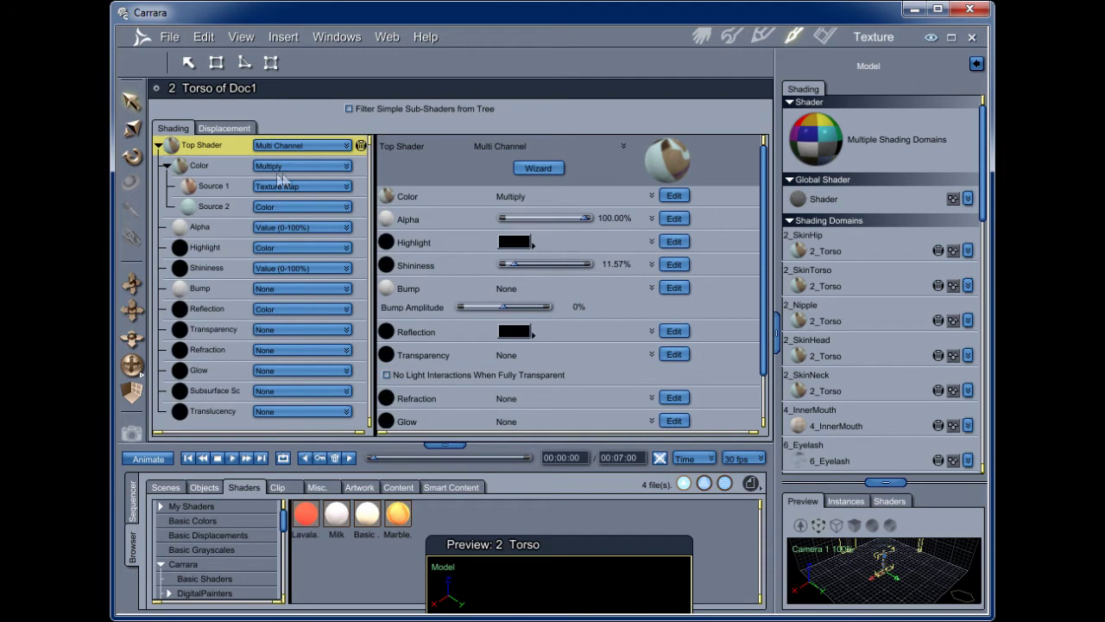
{"action": "left_click", "coordinate": [217, 168]}
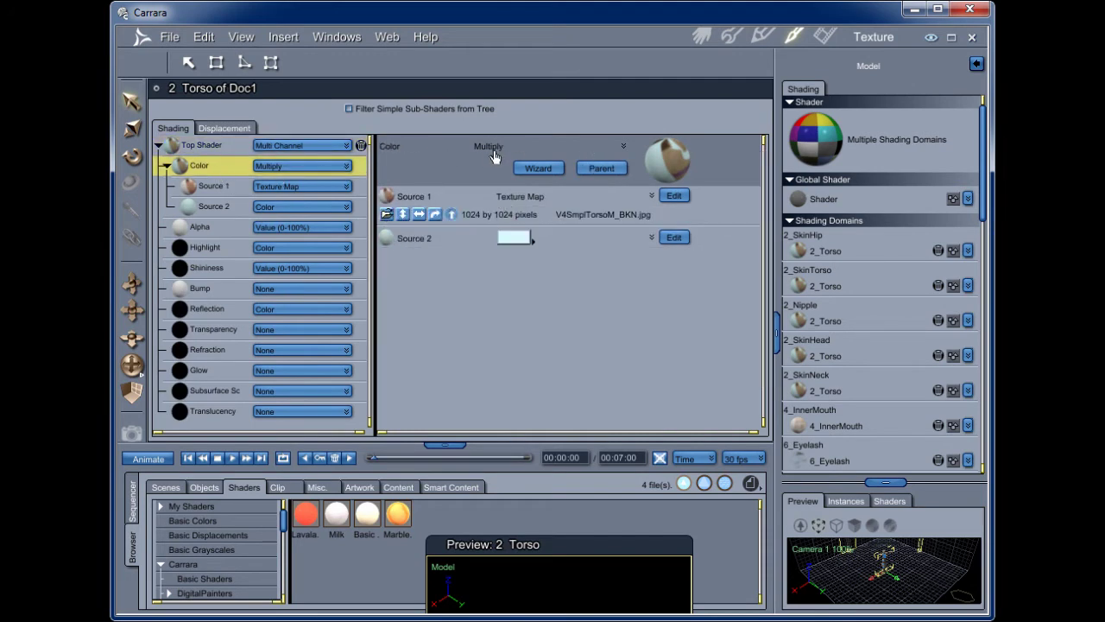
{"action": "left_click", "coordinate": [224, 185]}
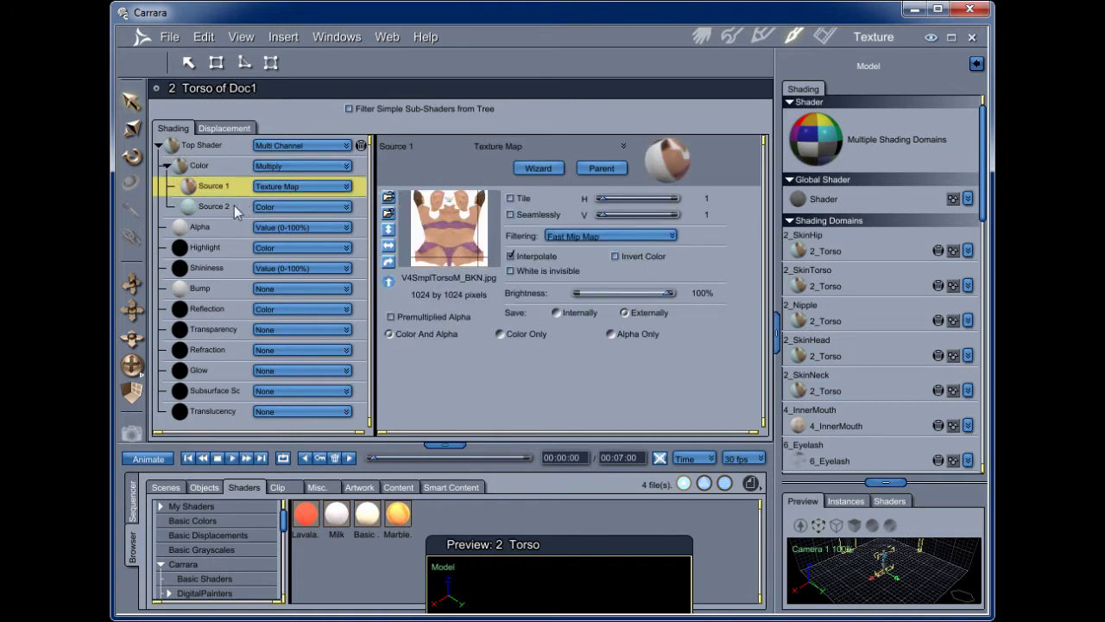
{"action": "left_click", "coordinate": [226, 207]}
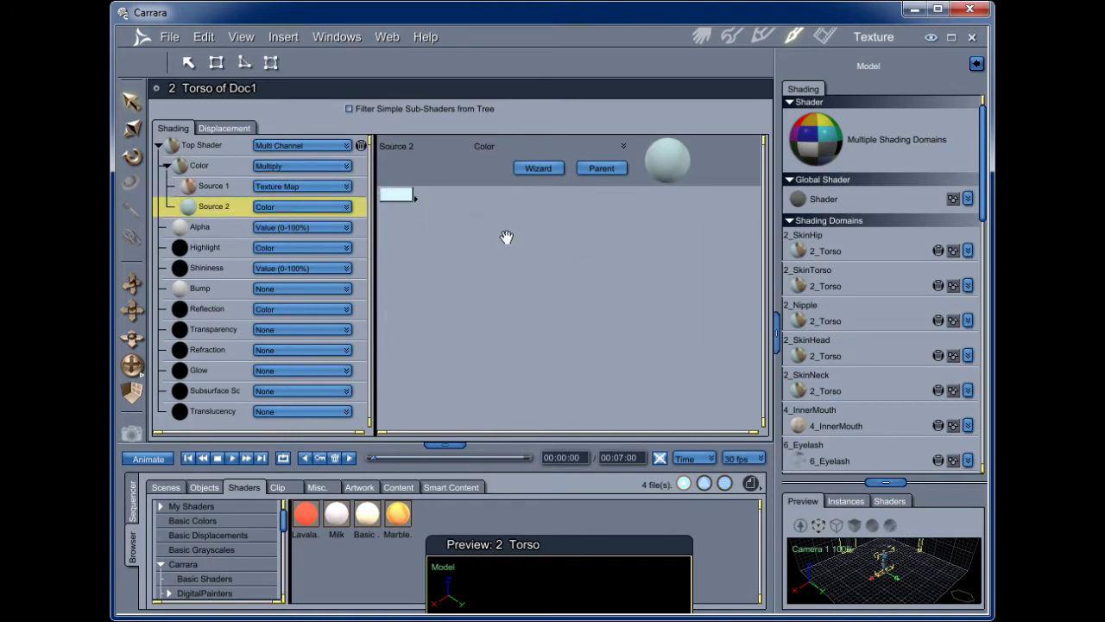
{"action": "left_click", "coordinate": [213, 190]}
{"action": "left_click", "coordinate": [221, 209]}
{"action": "left_click", "coordinate": [220, 170]}
{"action": "left_click", "coordinate": [219, 170]}
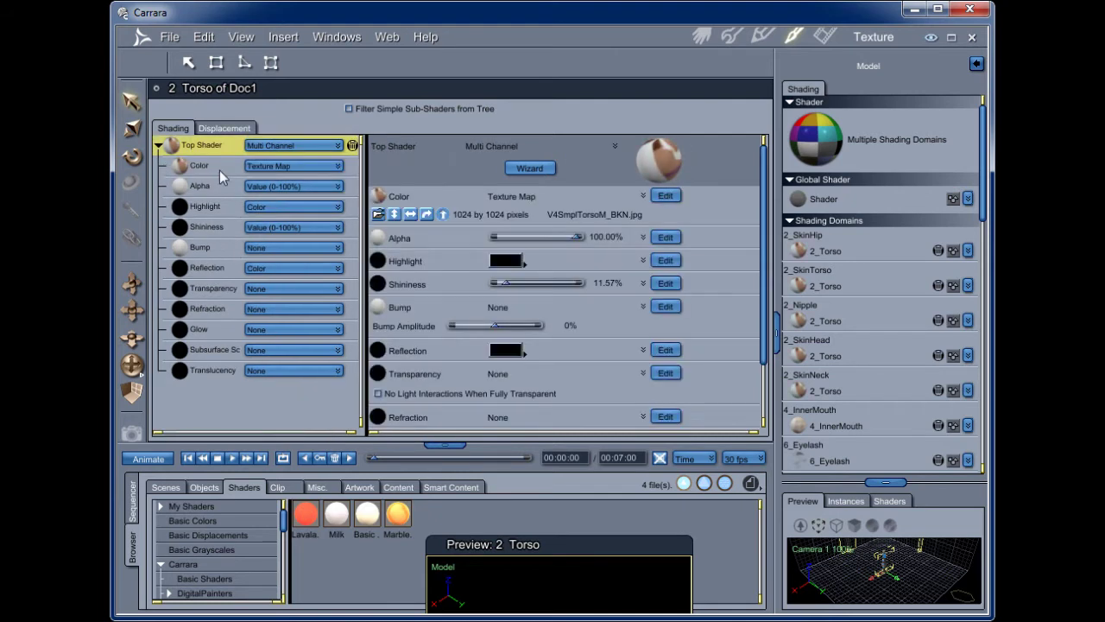
Lighten the torso Highlight colour to a light grey, L 68%, in the Color Picker.
{"action": "scroll", "coordinate": [467, 308], "scroll_direction": "down", "scroll_amount": 2}
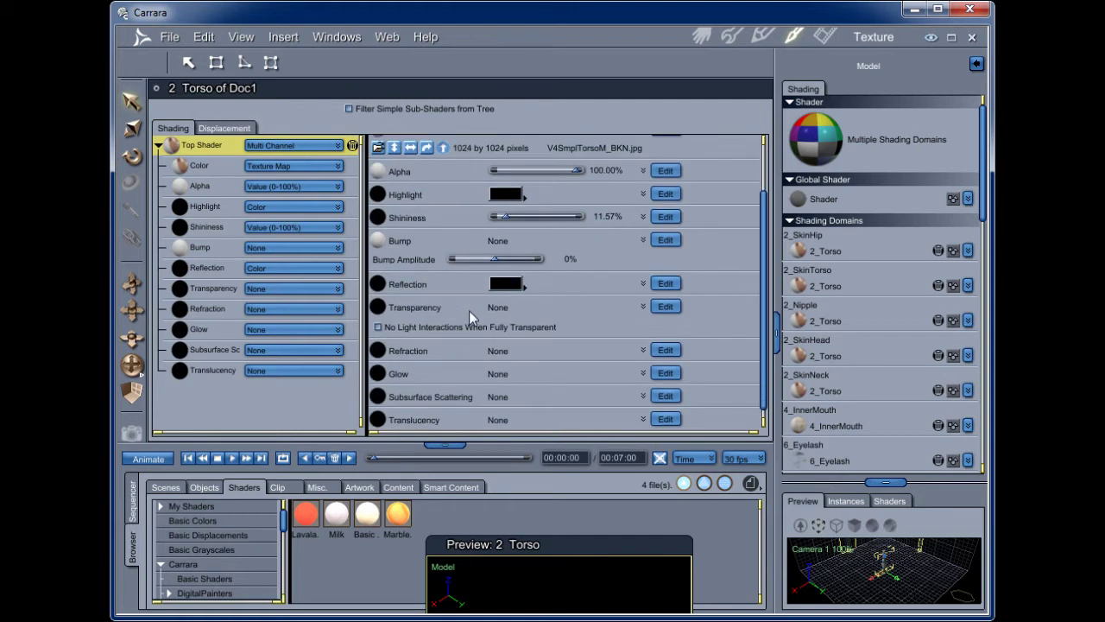
{"action": "scroll", "coordinate": [493, 351], "scroll_direction": "up", "scroll_amount": 2}
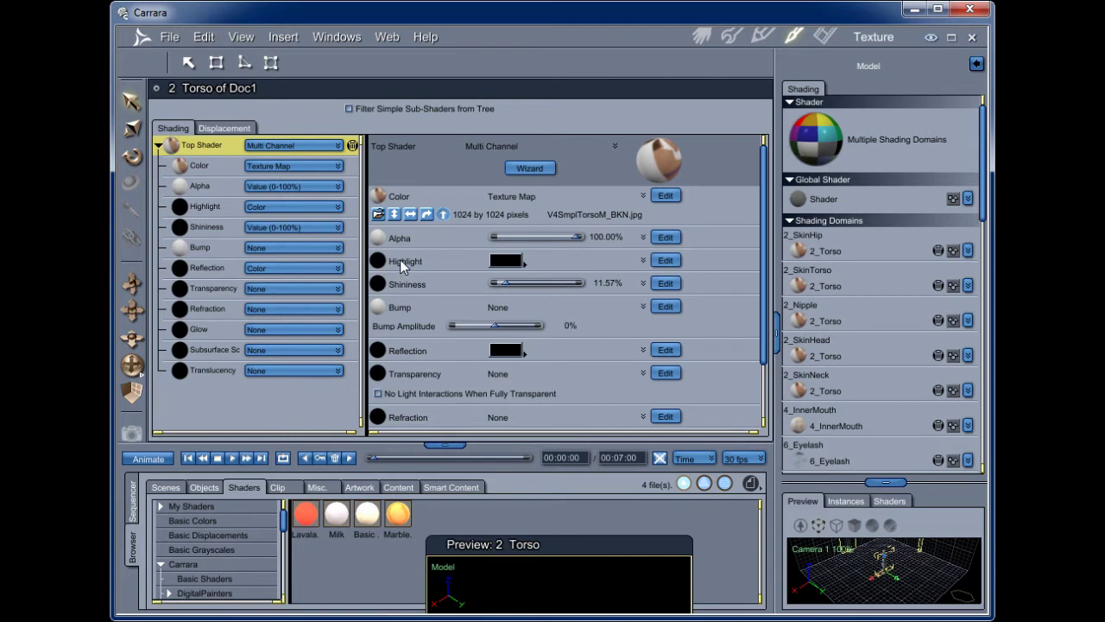
{"action": "left_click", "coordinate": [523, 263]}
{"action": "left_click", "coordinate": [506, 262]}
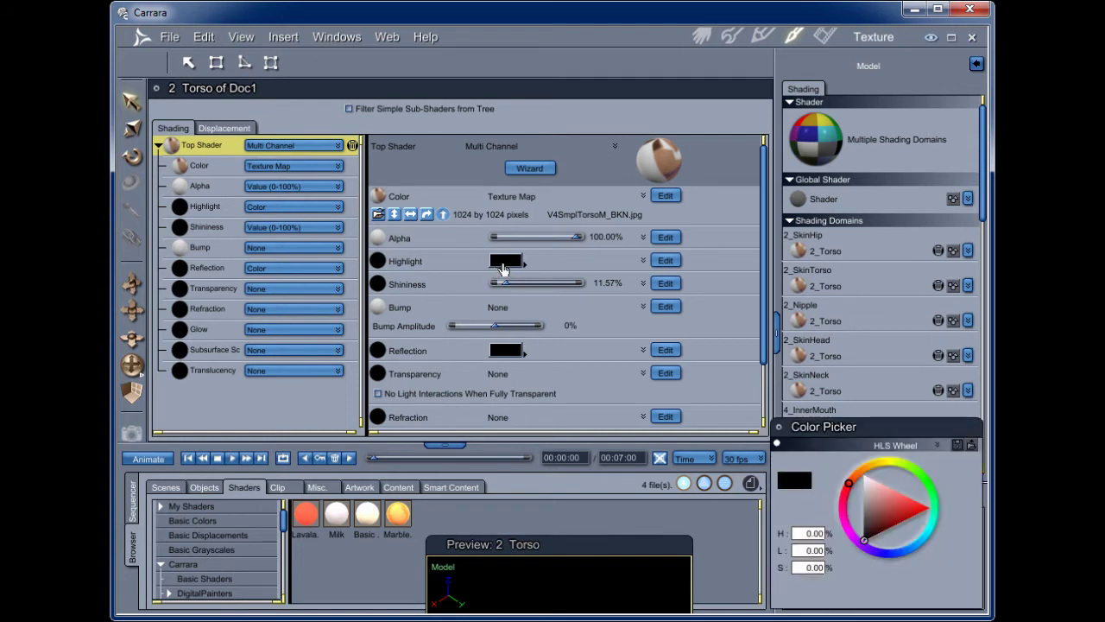
{"action": "left_click", "coordinate": [863, 496]}
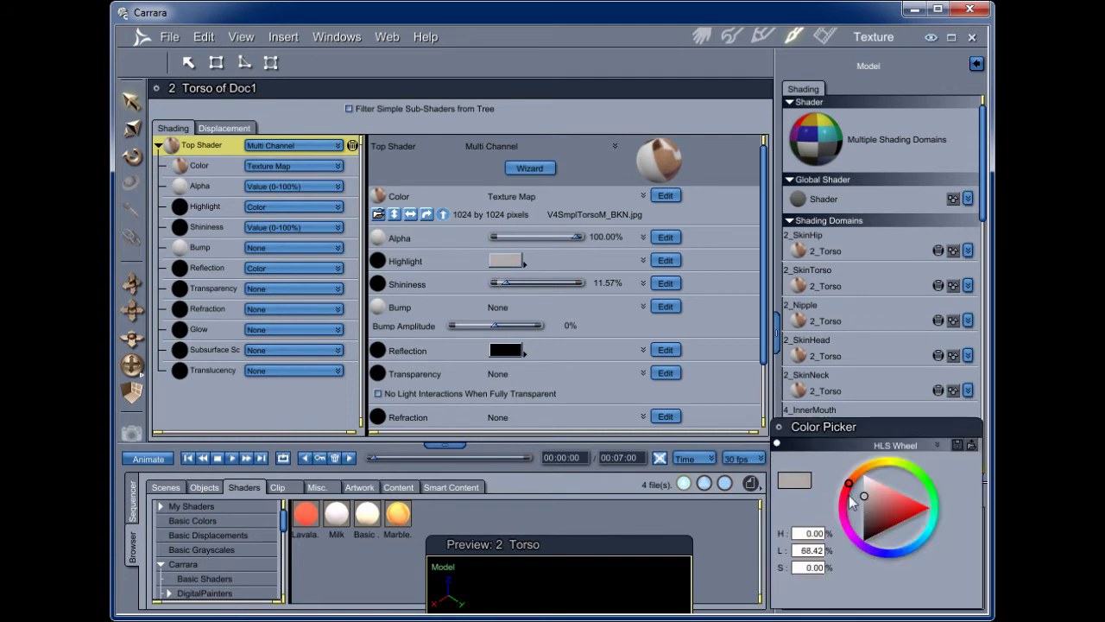
{"action": "left_click", "coordinate": [780, 428]}
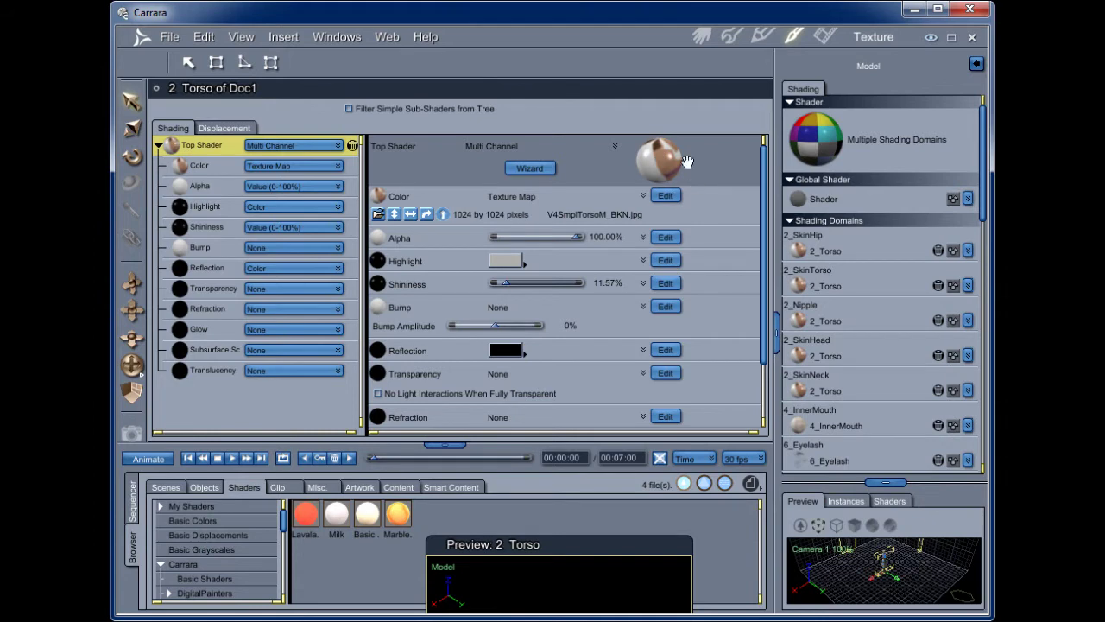
Area-render the figure in the Assemble room, then go back to the Texture room.
{"action": "left_click", "coordinate": [699, 38]}
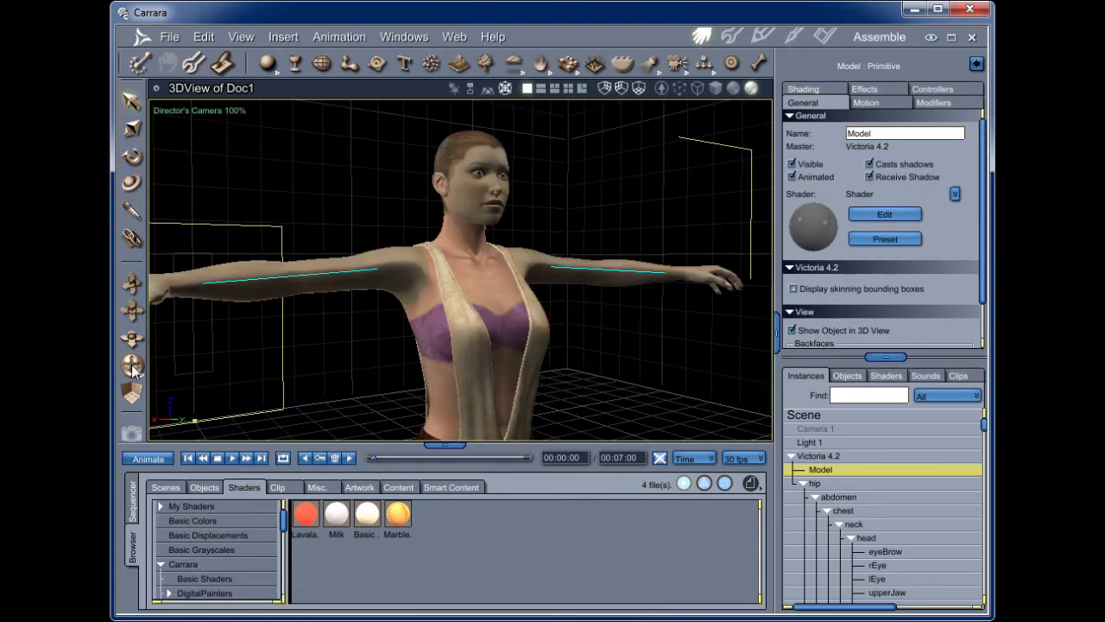
{"action": "left_click", "coordinate": [131, 434]}
{"action": "left_click_drag", "start_coordinate": [345, 136], "coordinate": [594, 406]}
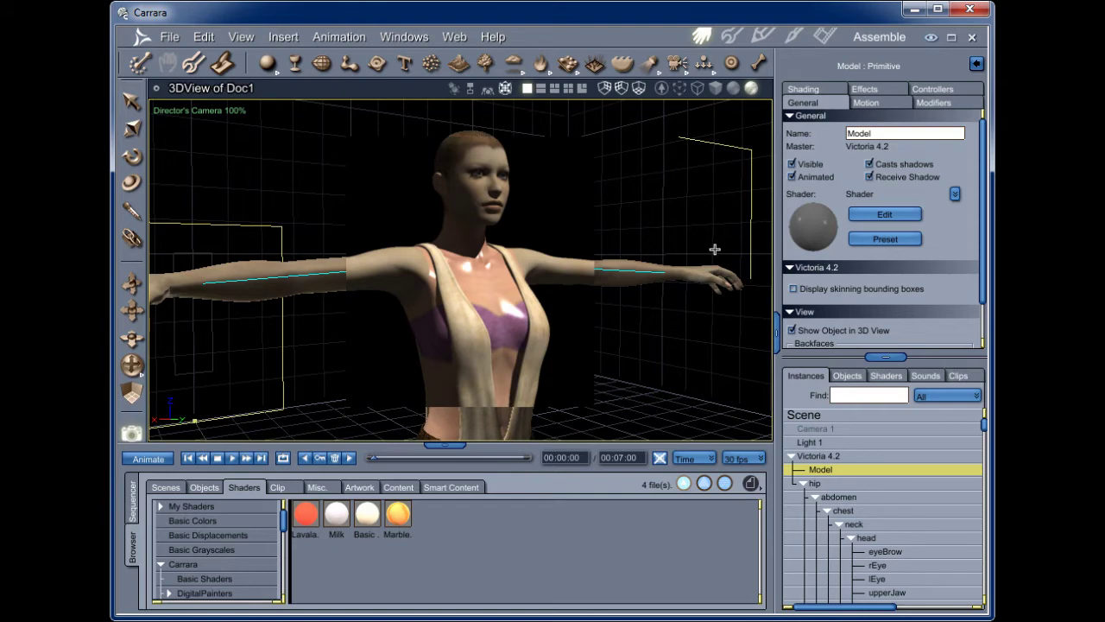
{"action": "left_click", "coordinate": [792, 39]}
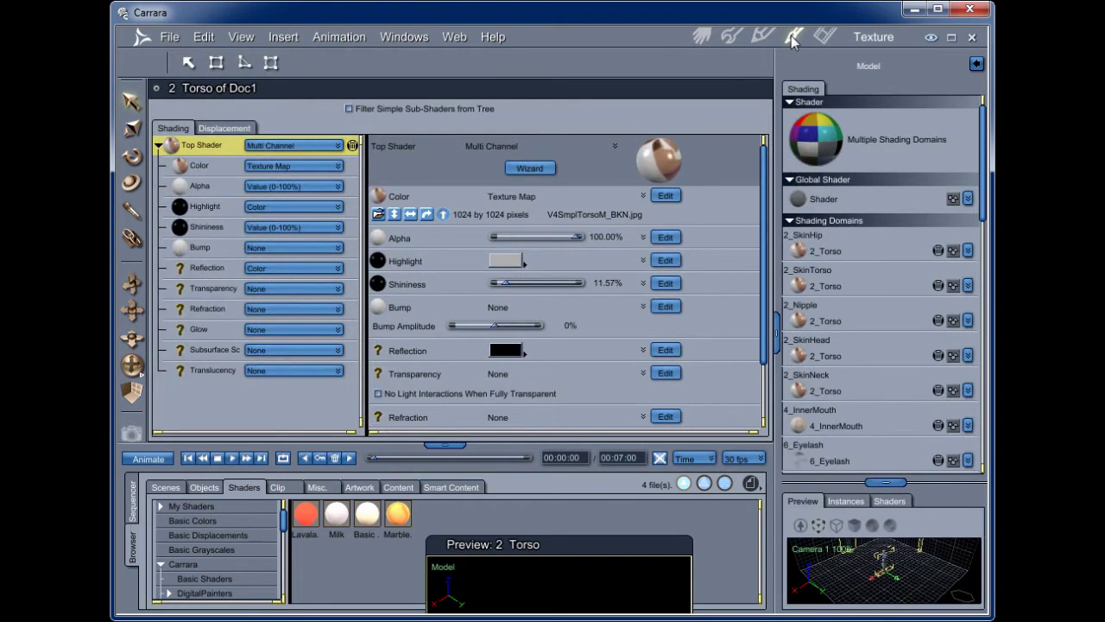
Change the torso Highlight colour from black to a dark reddish brown.
{"action": "left_click", "coordinate": [524, 263]}
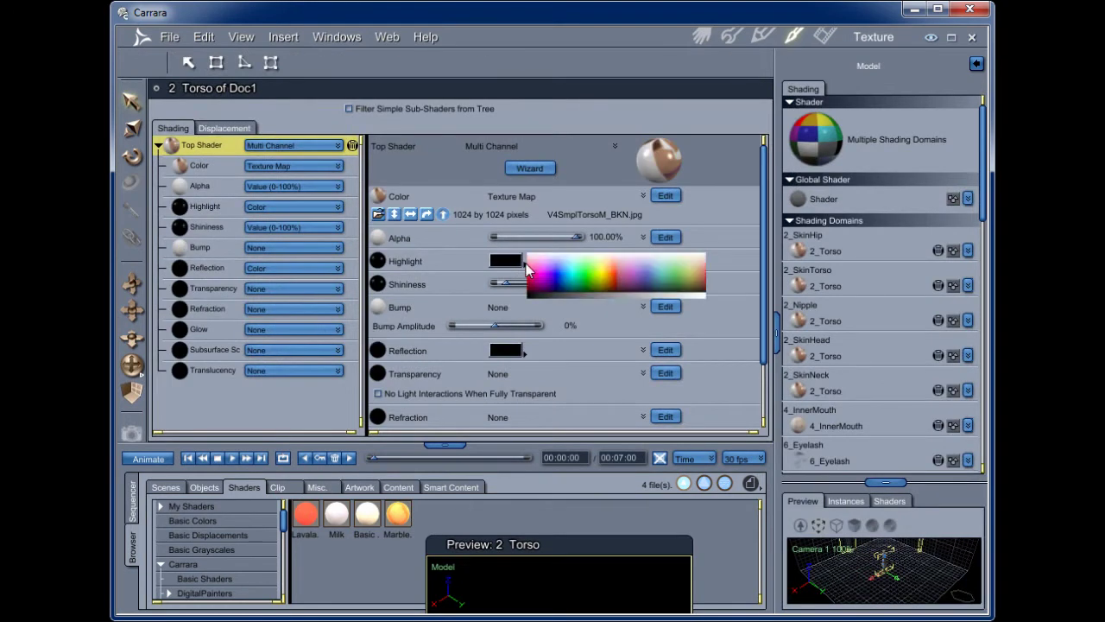
{"action": "left_click", "coordinate": [529, 264]}
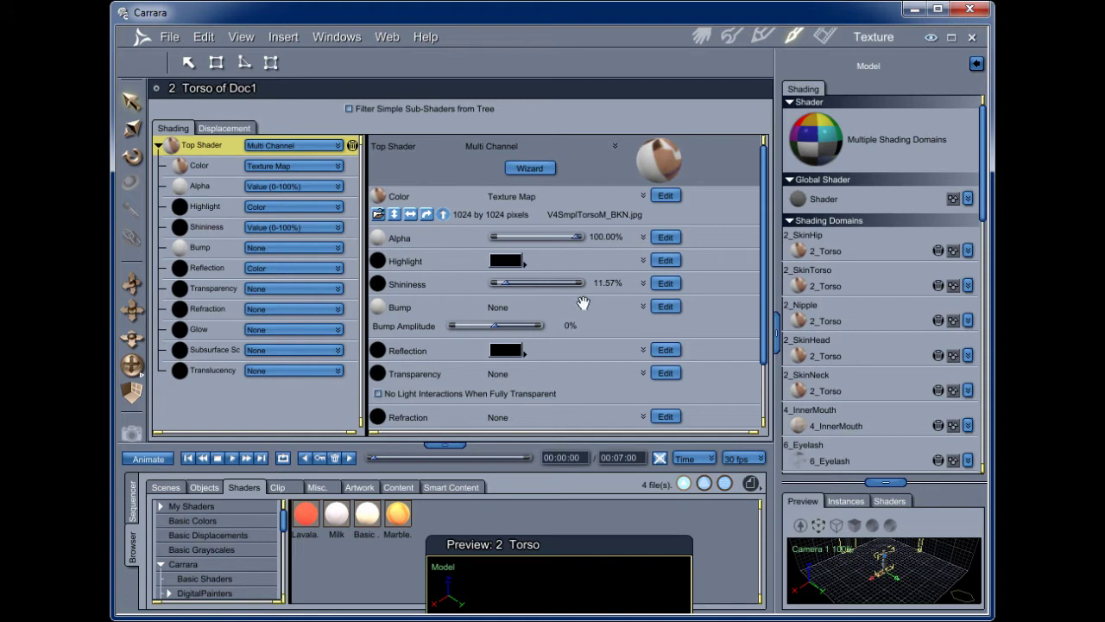
{"action": "left_click", "coordinate": [515, 263]}
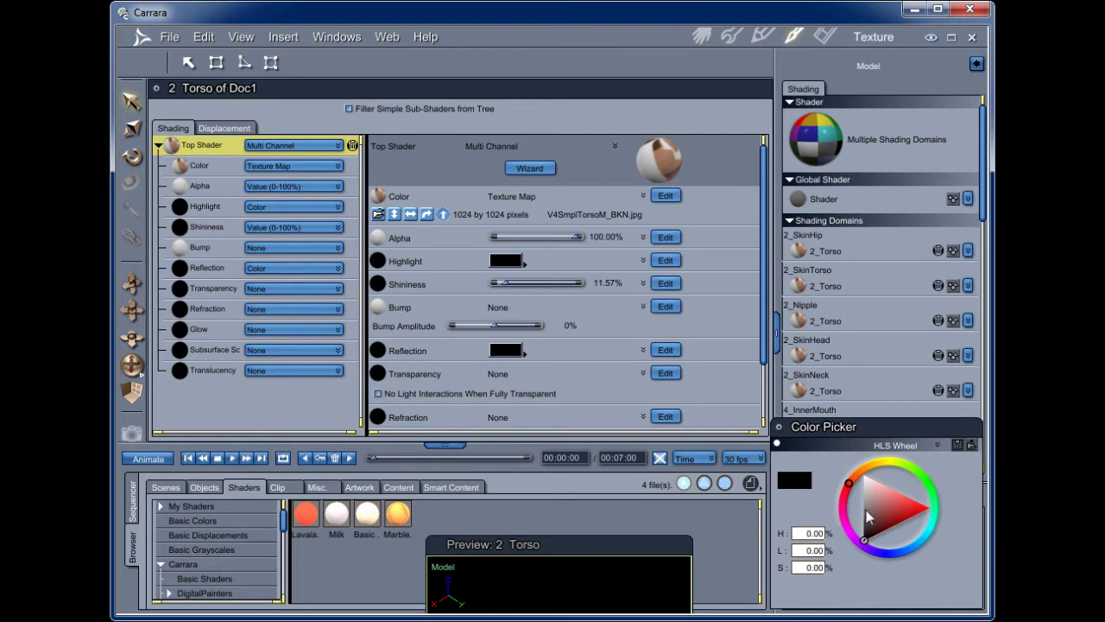
{"action": "left_click", "coordinate": [867, 509]}
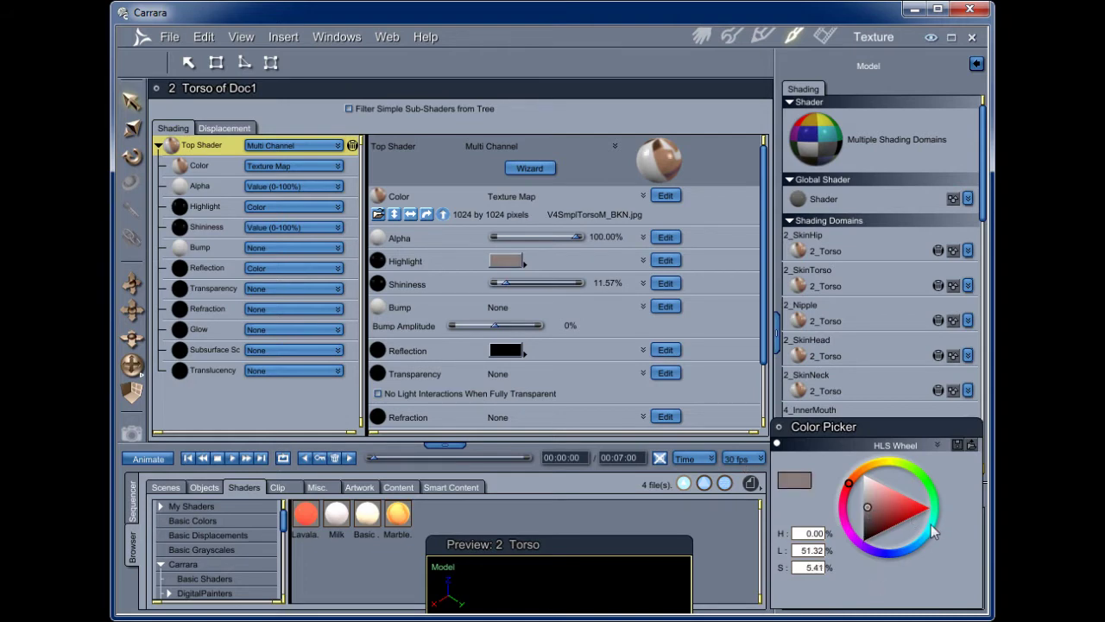
{"action": "left_click", "coordinate": [852, 477]}
{"action": "left_click_drag", "start_coordinate": [868, 511], "coordinate": [875, 528]}
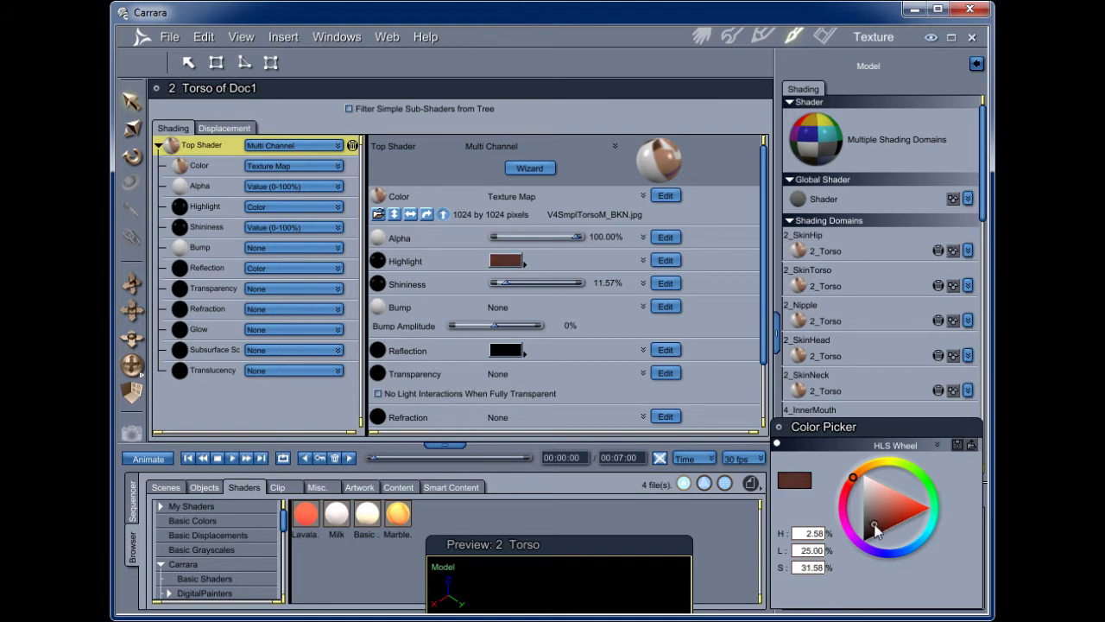
{"action": "left_click", "coordinate": [779, 426]}
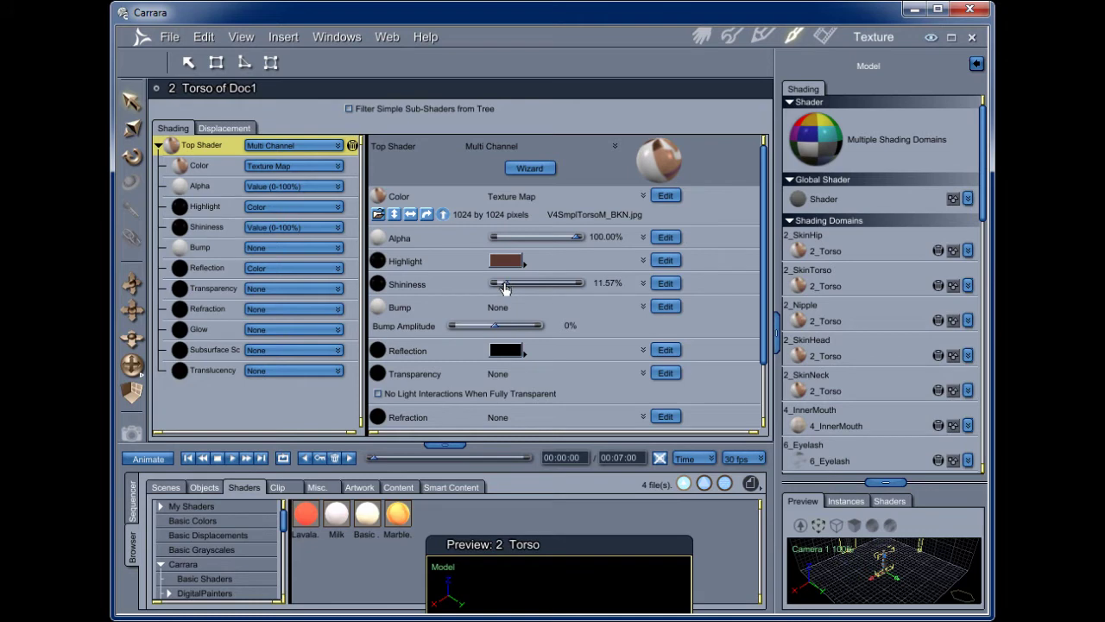
Lower torso shininess to 6.52% and area-render the figure again.
{"action": "left_click_drag", "start_coordinate": [505, 288], "coordinate": [501, 287]}
{"action": "left_click_drag", "start_coordinate": [505, 288], "coordinate": [502, 287]}
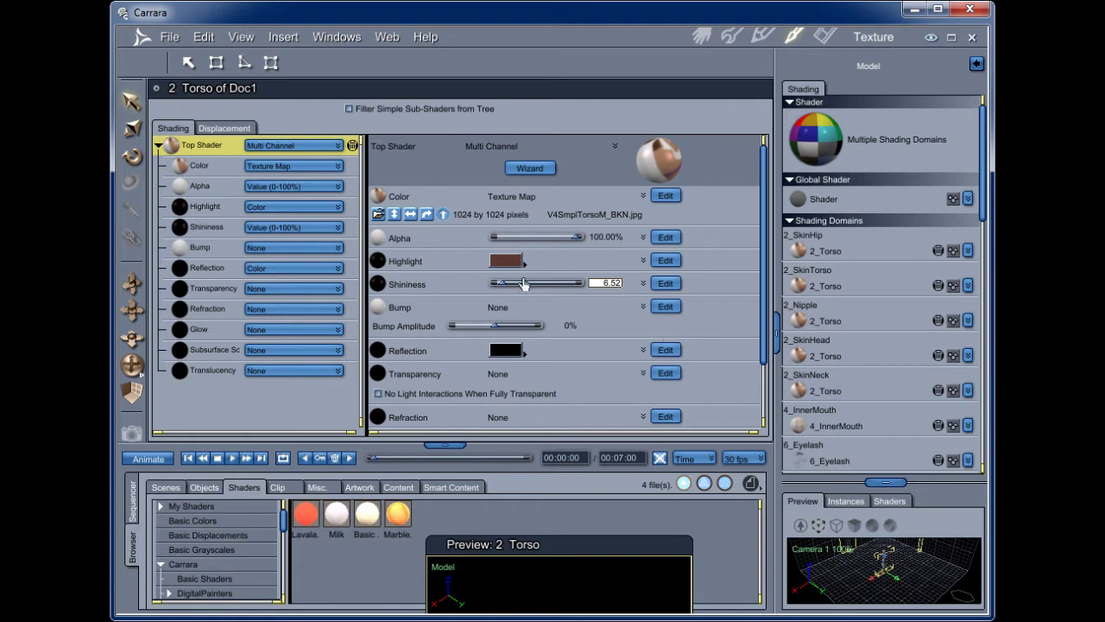
{"action": "left_click", "coordinate": [703, 38]}
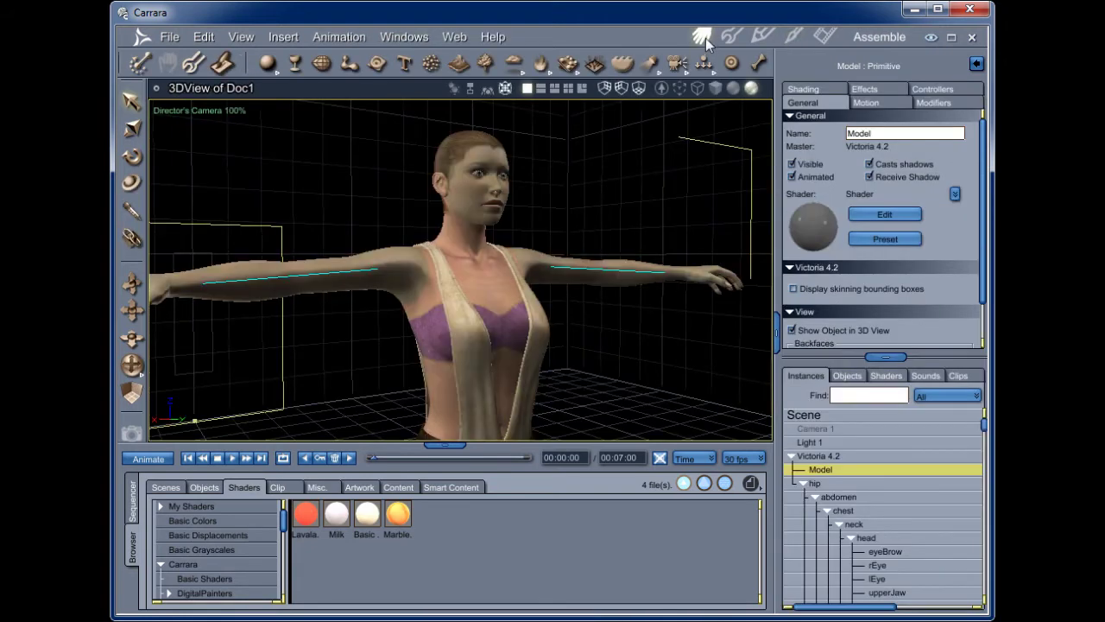
{"action": "left_click", "coordinate": [128, 367]}
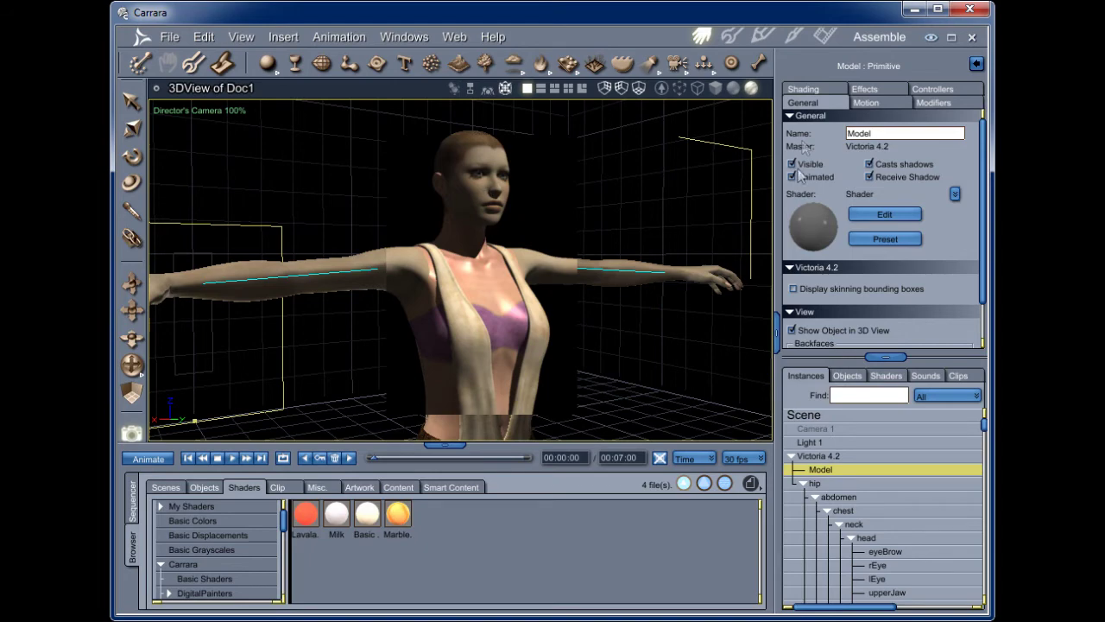
{"action": "left_click", "coordinate": [793, 38]}
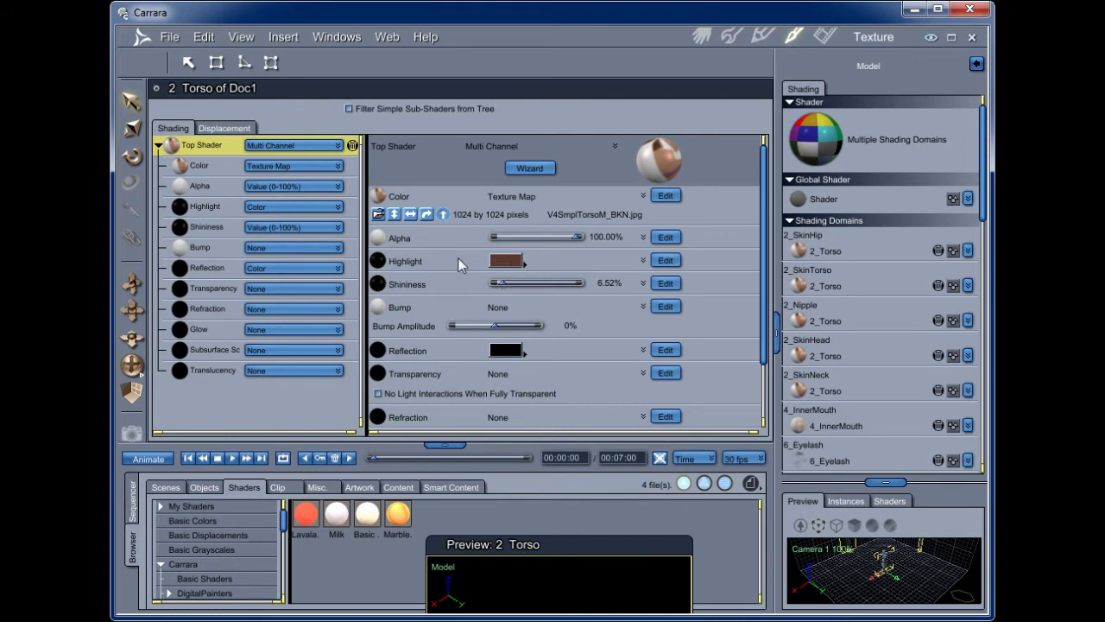
Try a Value highlight, then revert Highlight to Color with a near-black dark grey.
{"action": "left_click", "coordinate": [524, 264]}
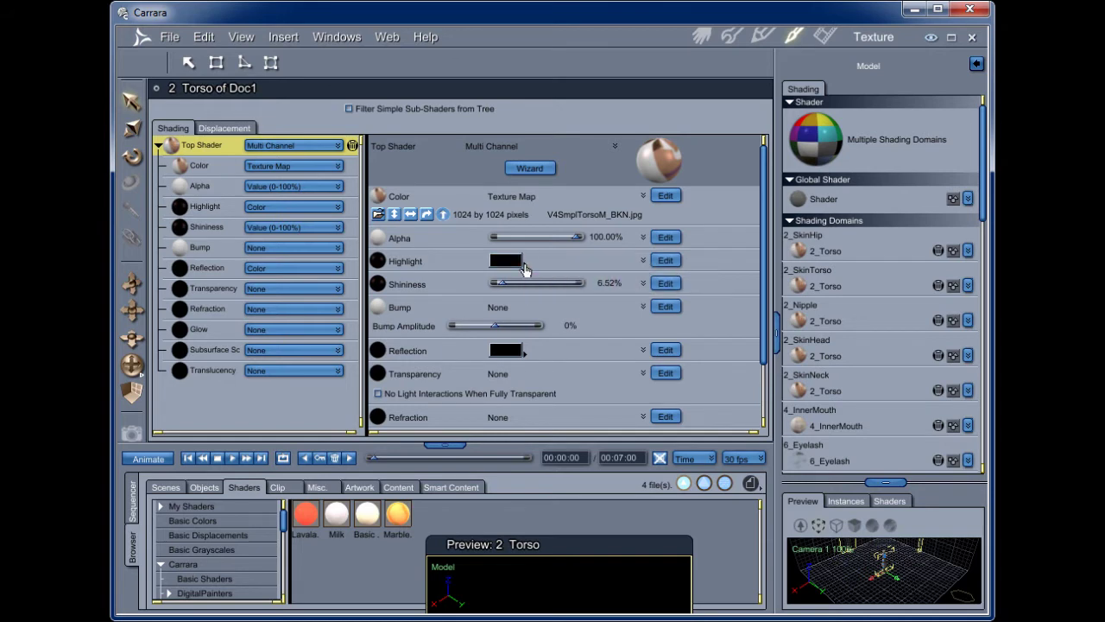
{"action": "left_click", "coordinate": [643, 262]}
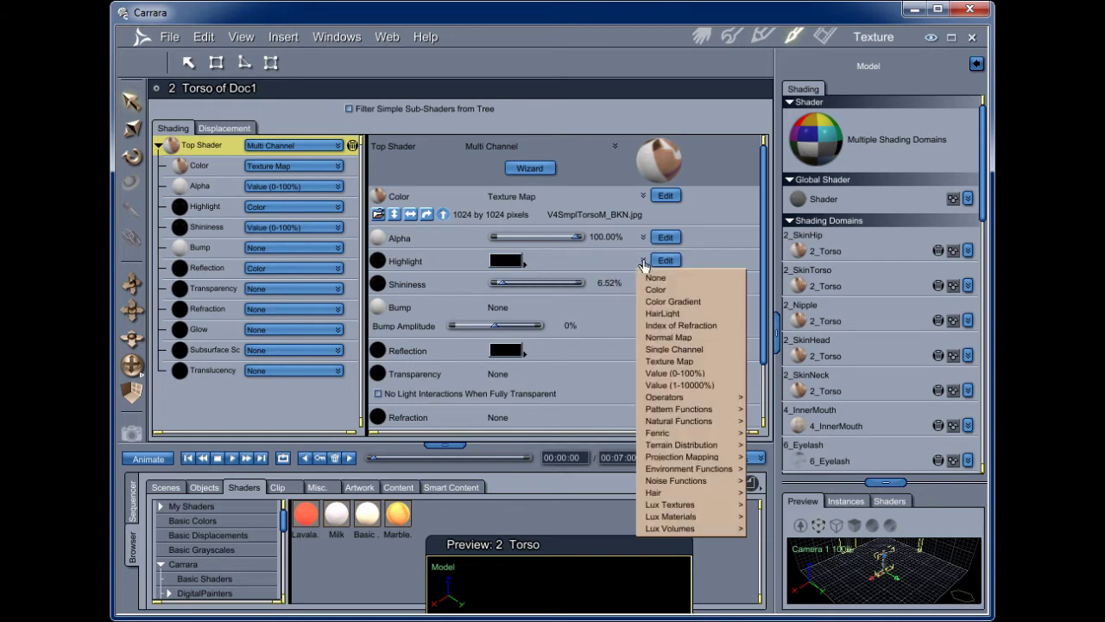
{"action": "left_click", "coordinate": [676, 372]}
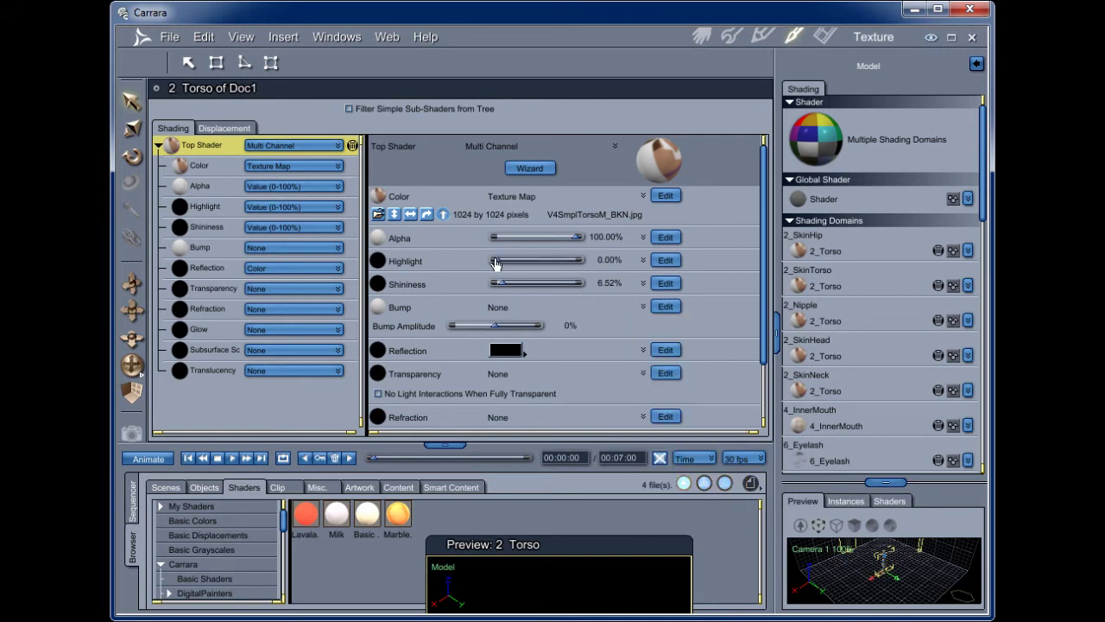
{"action": "left_click_drag", "start_coordinate": [495, 262], "coordinate": [426, 273]}
{"action": "left_click_drag", "start_coordinate": [426, 273], "coordinate": [486, 268]}
{"action": "left_click", "coordinate": [641, 261]}
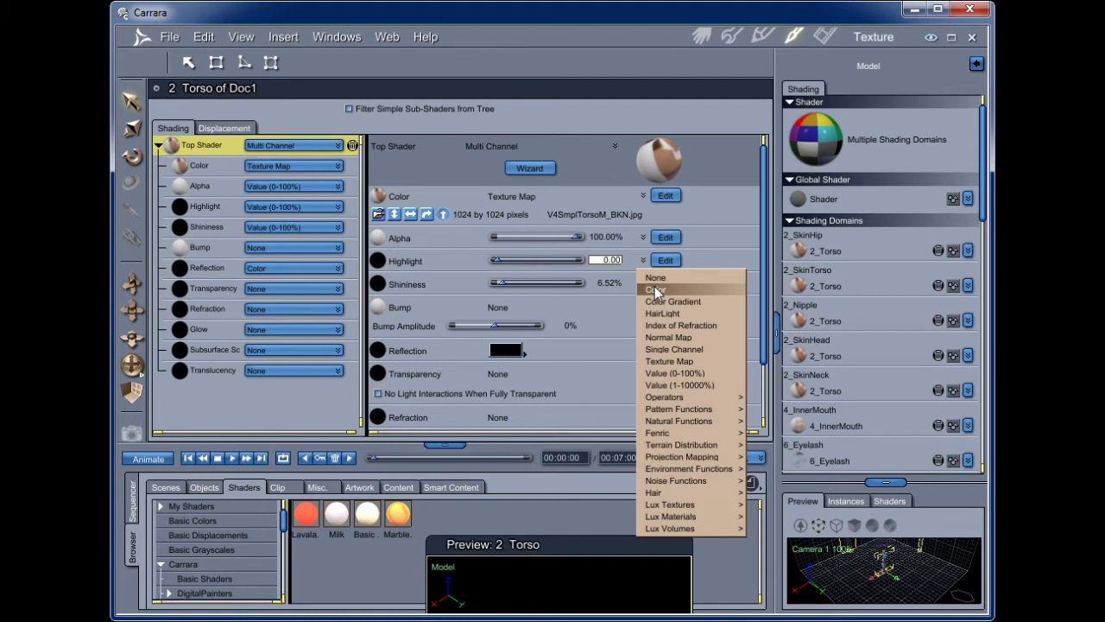
{"action": "left_click", "coordinate": [653, 289]}
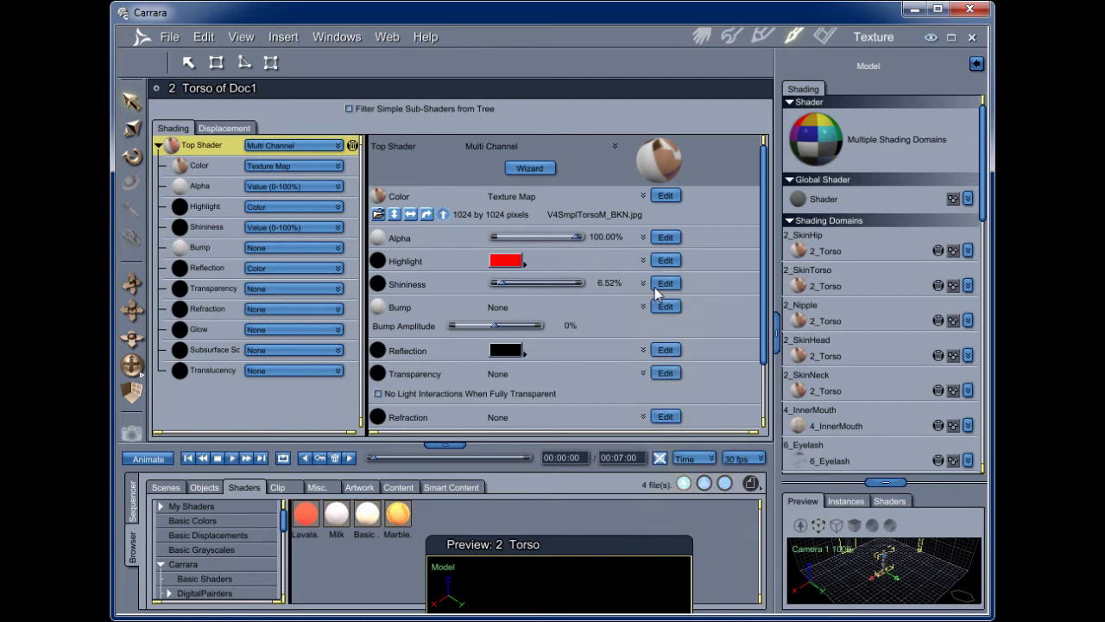
{"action": "left_click", "coordinate": [526, 263]}
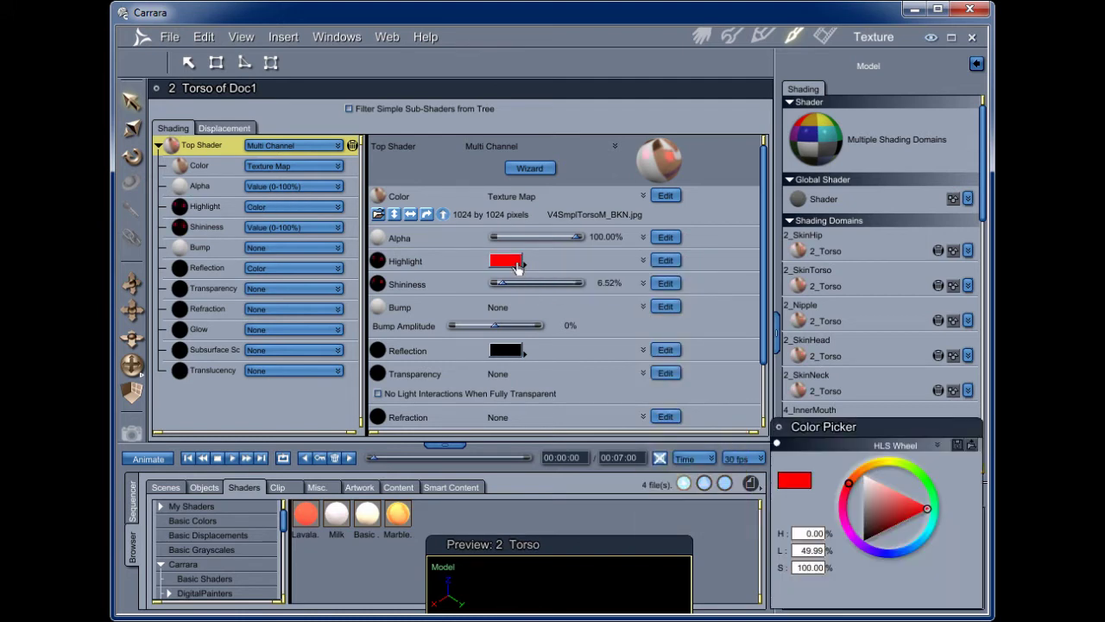
{"action": "left_click_drag", "start_coordinate": [870, 520], "coordinate": [866, 550]}
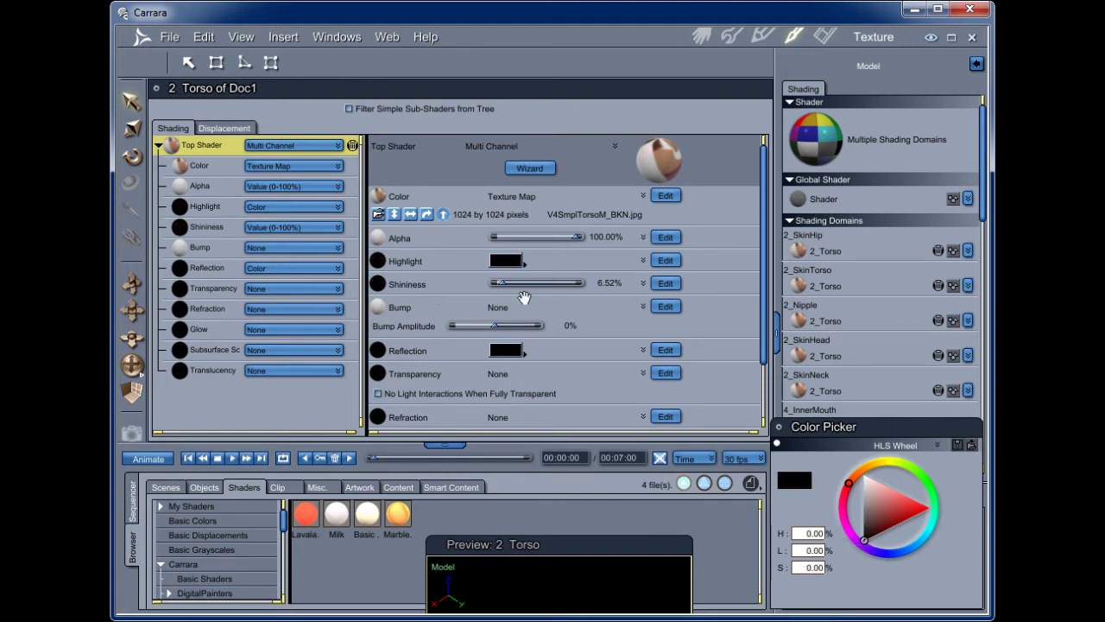
{"action": "left_click", "coordinate": [866, 543]}
{"action": "mouse_move", "coordinate": [865, 542]}
{"action": "left_mouse_down"}
{"action": "mouse_move", "coordinate": [864, 521]}
{"action": "mouse_move", "coordinate": [859, 535]}
{"action": "left_mouse_up"}
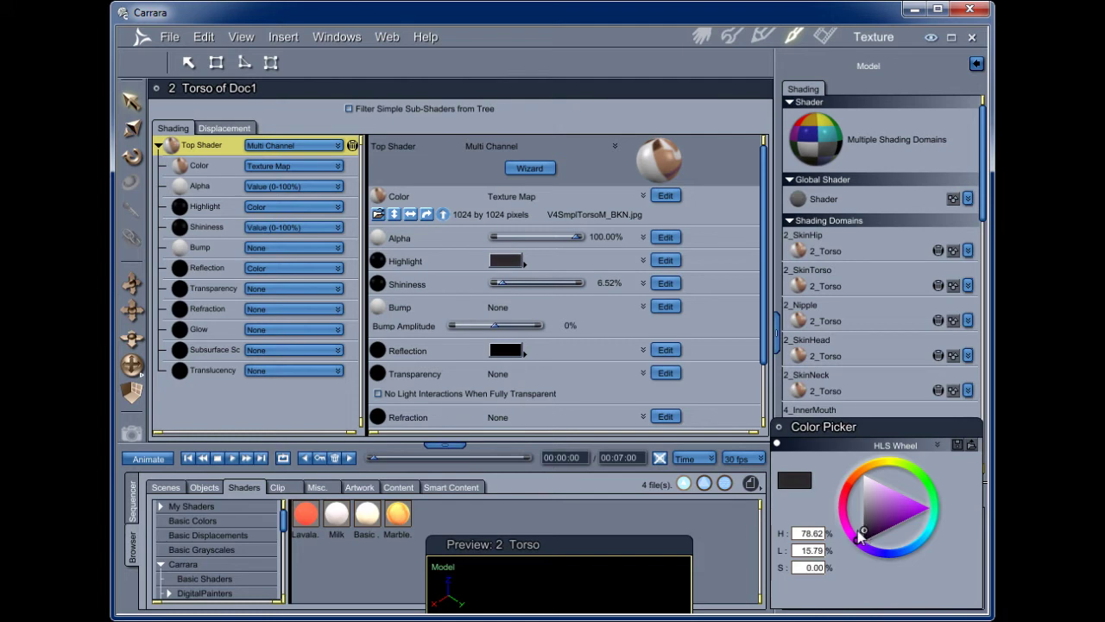
Set torso shininess to 0% and area-render the figure's upper body.
{"action": "mouse_move", "coordinate": [656, 147]}
{"action": "left_mouse_down"}
{"action": "mouse_move", "coordinate": [665, 174]}
{"action": "mouse_move", "coordinate": [697, 129]}
{"action": "mouse_move", "coordinate": [644, 147]}
{"action": "left_mouse_up"}
{"action": "left_click_drag", "start_coordinate": [504, 287], "coordinate": [487, 288]}
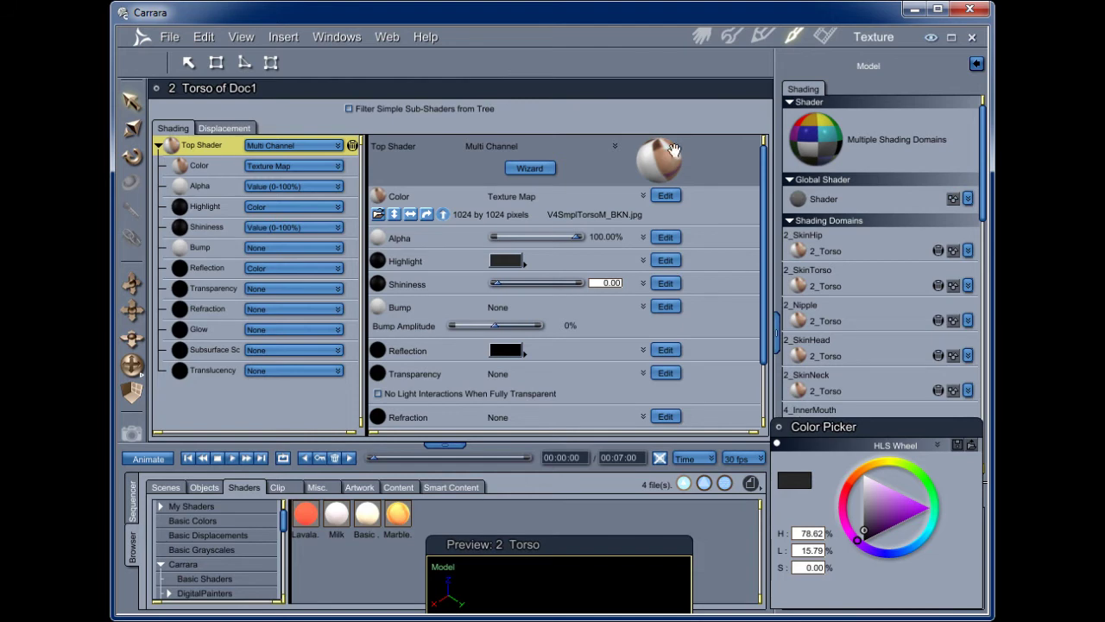
{"action": "left_click", "coordinate": [702, 36]}
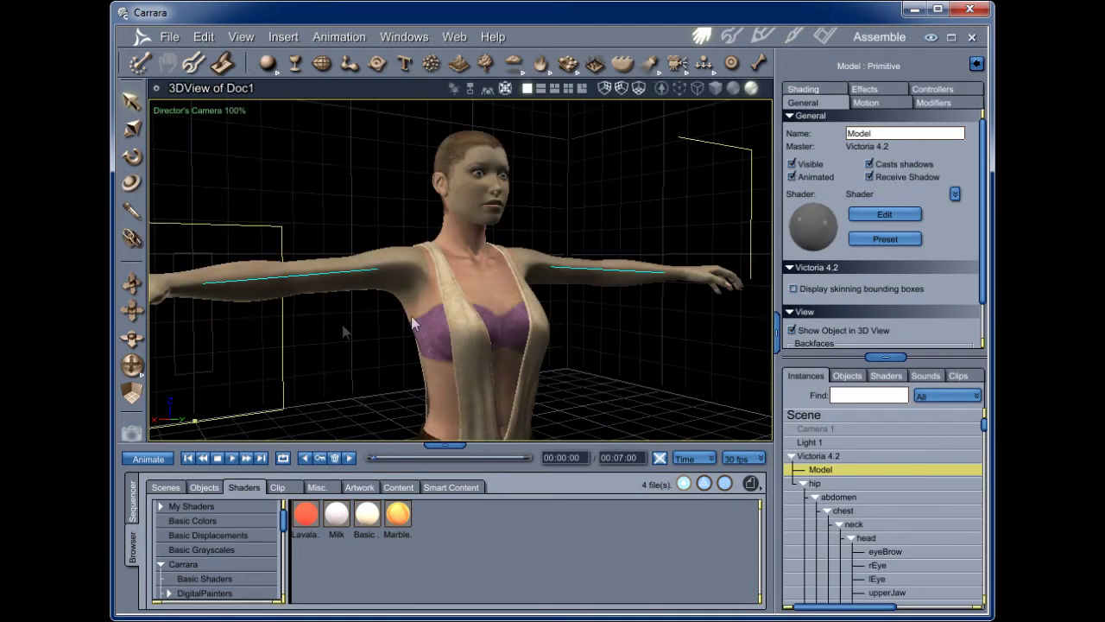
{"action": "left_click", "coordinate": [132, 432]}
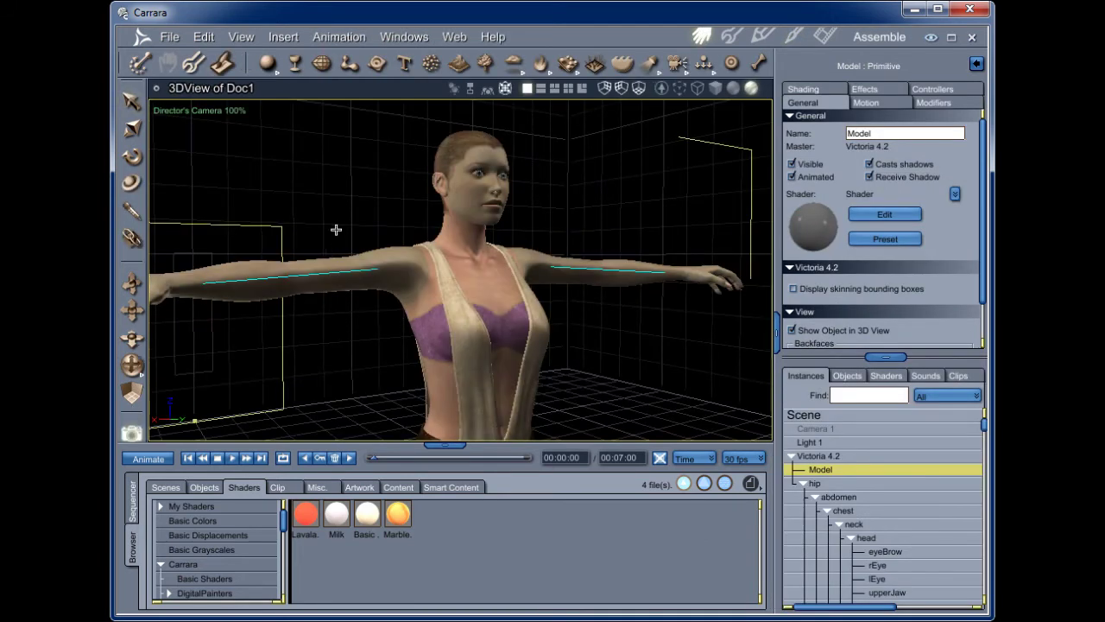
{"action": "mouse_move", "coordinate": [364, 144]}
{"action": "left_mouse_down"}
{"action": "mouse_move", "coordinate": [575, 426]}
{"action": "mouse_move", "coordinate": [613, 441]}
{"action": "left_mouse_up"}
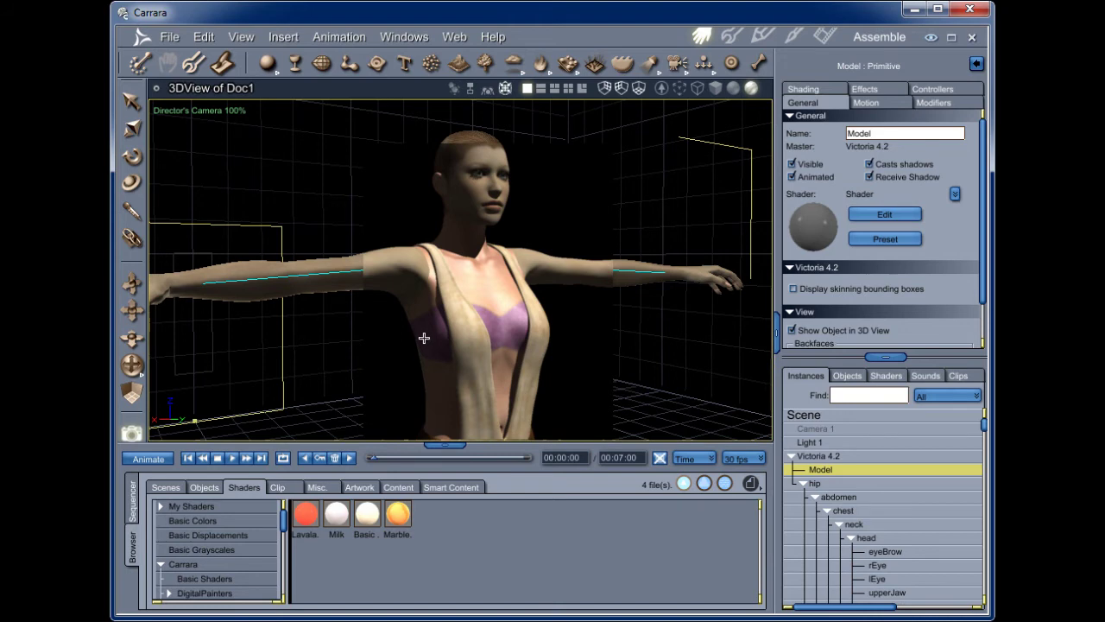
{"action": "left_click", "coordinate": [793, 36]}
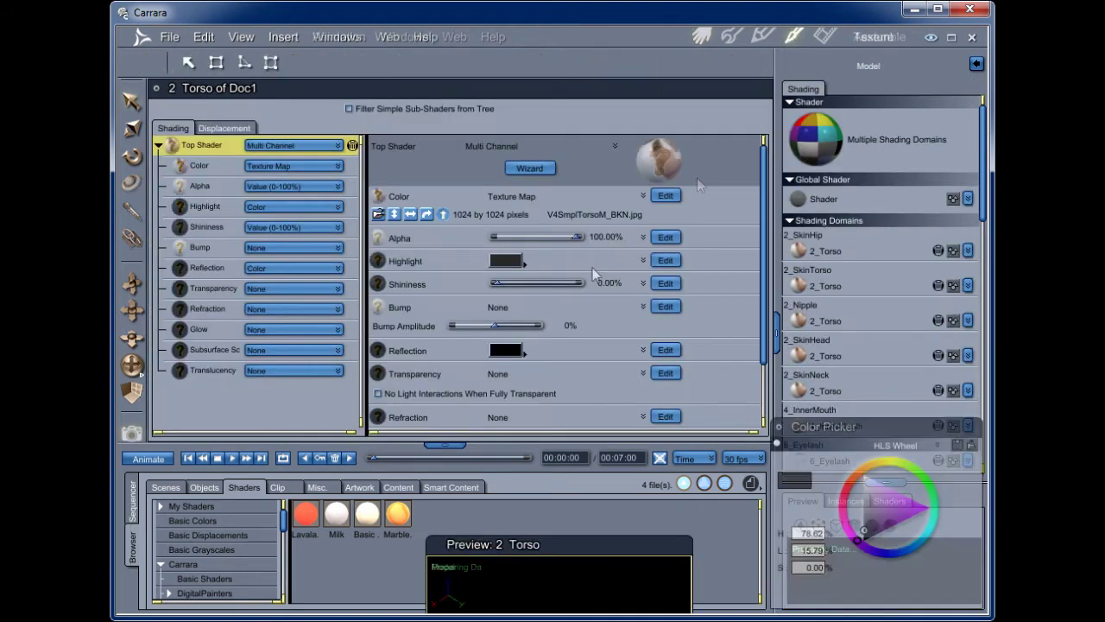
Raise torso shininess to 21.74% and set Highlight to Value (0-100%) at 100.
{"action": "left_click_drag", "start_coordinate": [495, 283], "coordinate": [514, 288]}
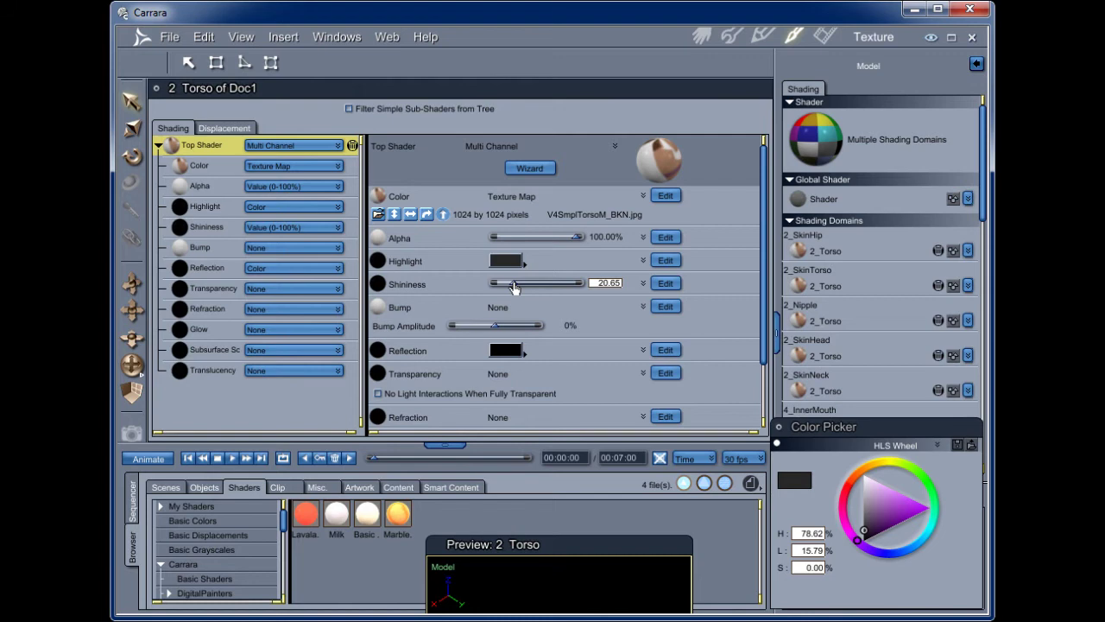
{"action": "left_click_drag", "start_coordinate": [513, 289], "coordinate": [515, 290]}
{"action": "left_click_drag", "start_coordinate": [524, 269], "coordinate": [524, 269]}
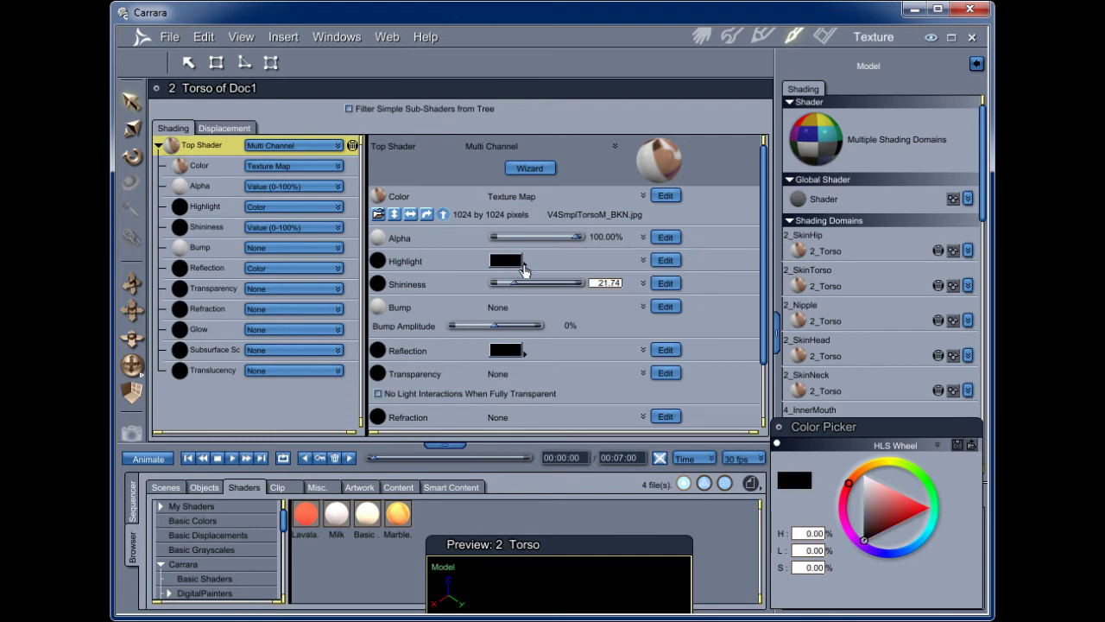
{"action": "left_click", "coordinate": [644, 261]}
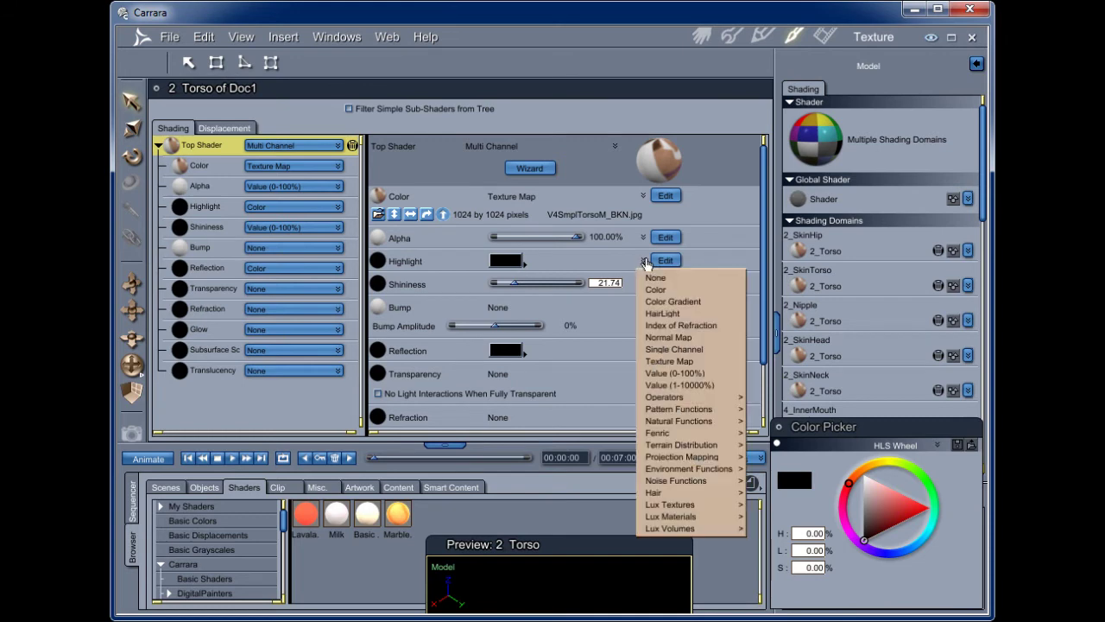
{"action": "left_click", "coordinate": [690, 372]}
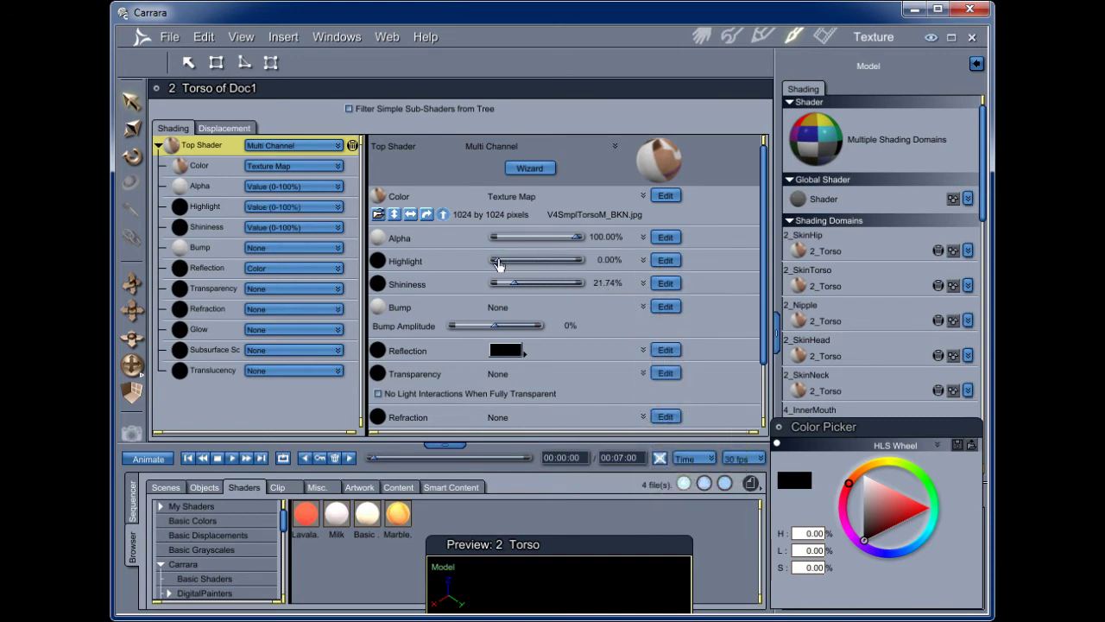
{"action": "left_click_drag", "start_coordinate": [498, 263], "coordinate": [604, 267]}
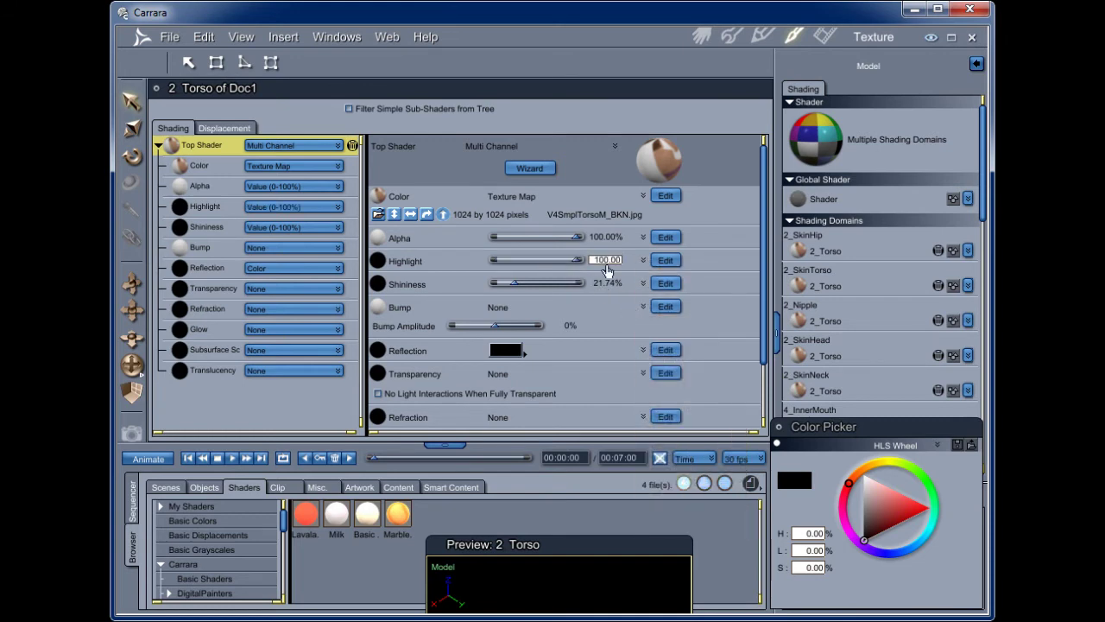
Area-render the shinier figure in Assemble and return to the torso shader.
{"action": "left_click", "coordinate": [702, 36]}
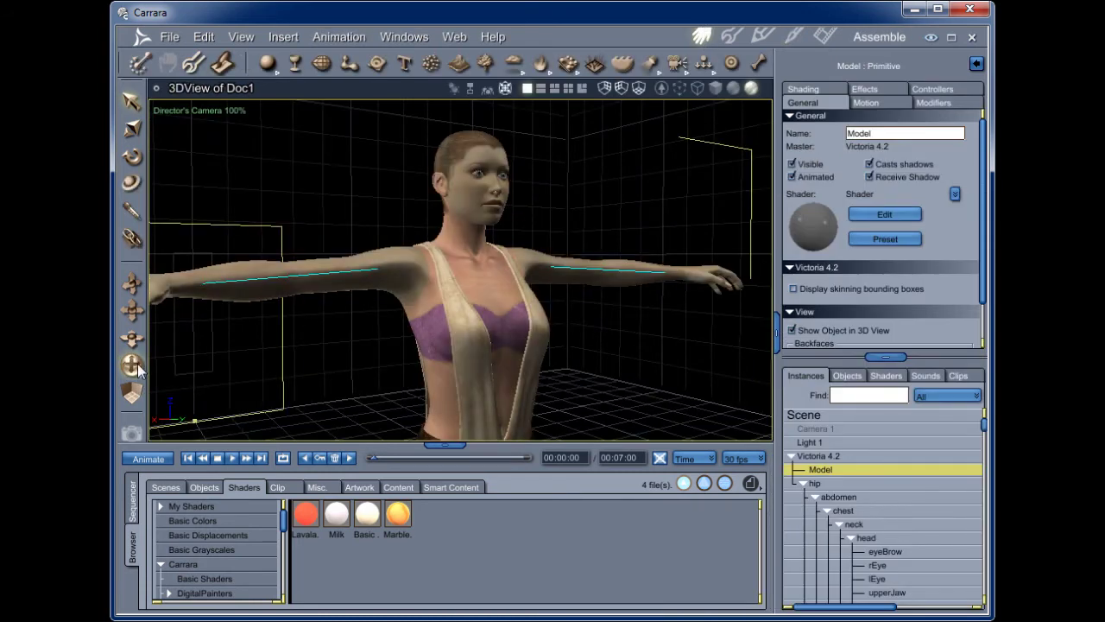
{"action": "left_click", "coordinate": [132, 365]}
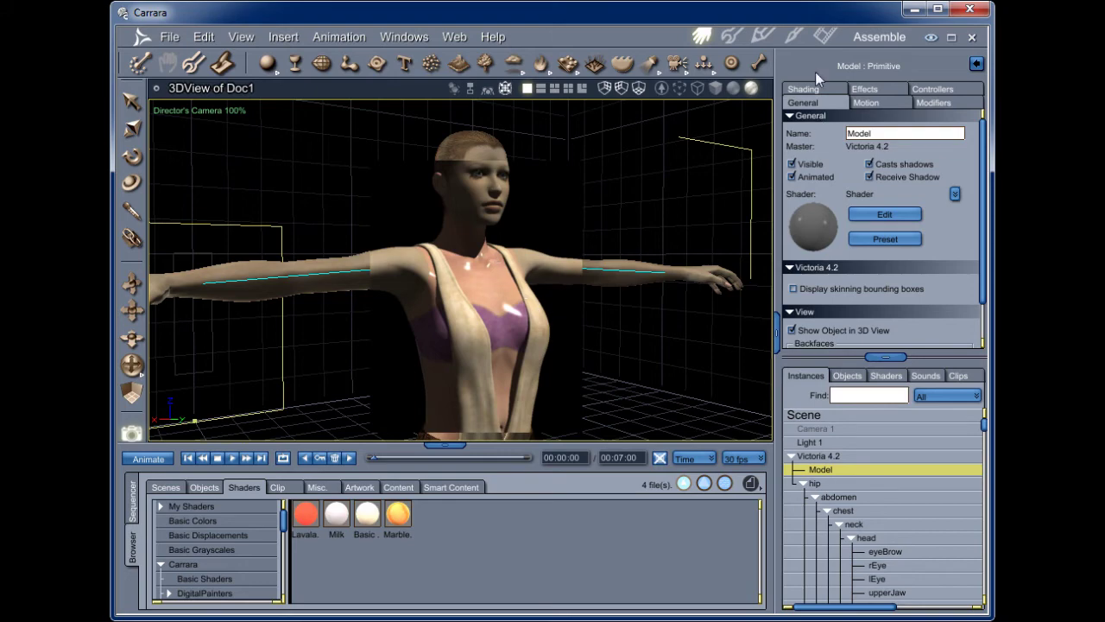
{"action": "left_click", "coordinate": [794, 37]}
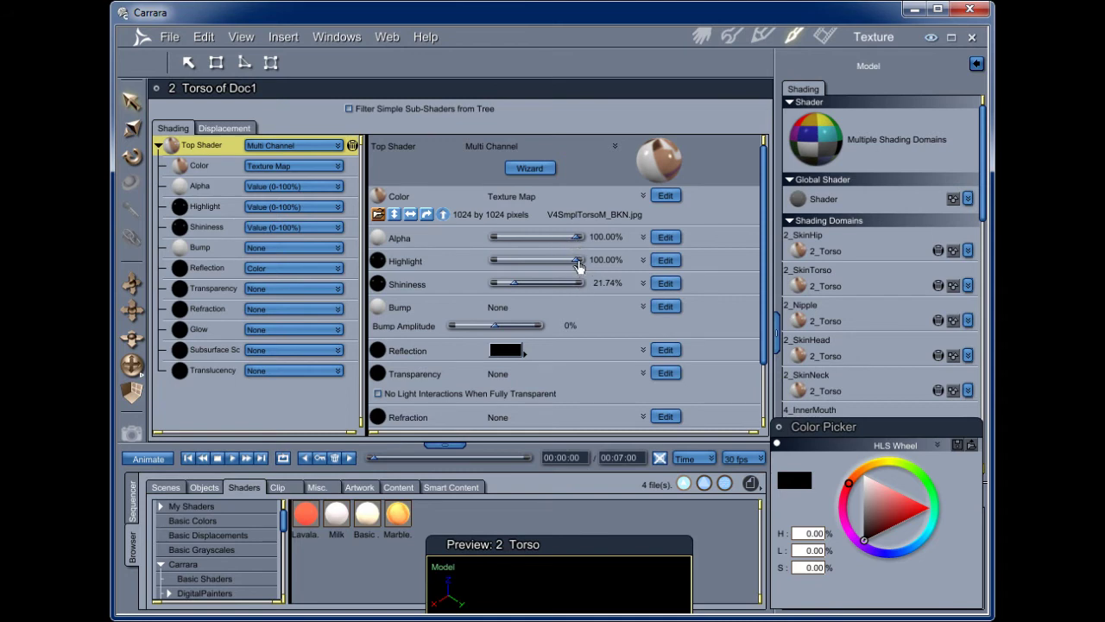
Drop the torso highlight value to 0, switch Highlight to Color and pick black.
{"action": "left_click", "coordinate": [577, 262]}
{"action": "left_click_drag", "start_coordinate": [576, 261], "coordinate": [587, 266]}
{"action": "left_click_drag", "start_coordinate": [579, 266], "coordinate": [373, 285]}
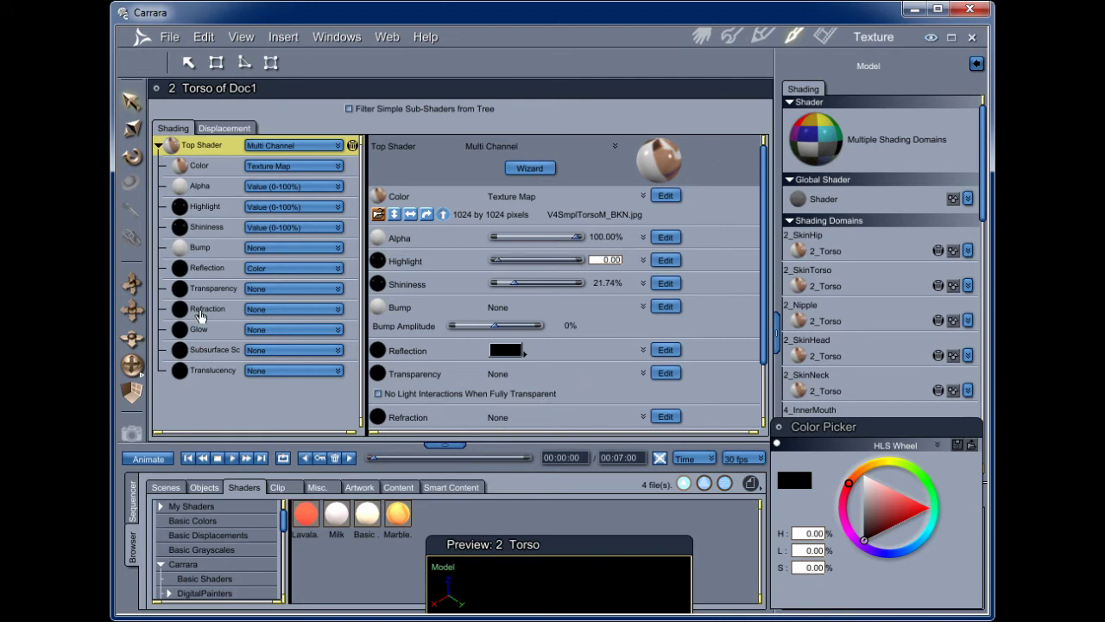
{"action": "left_click", "coordinate": [644, 261]}
{"action": "left_click", "coordinate": [661, 289]}
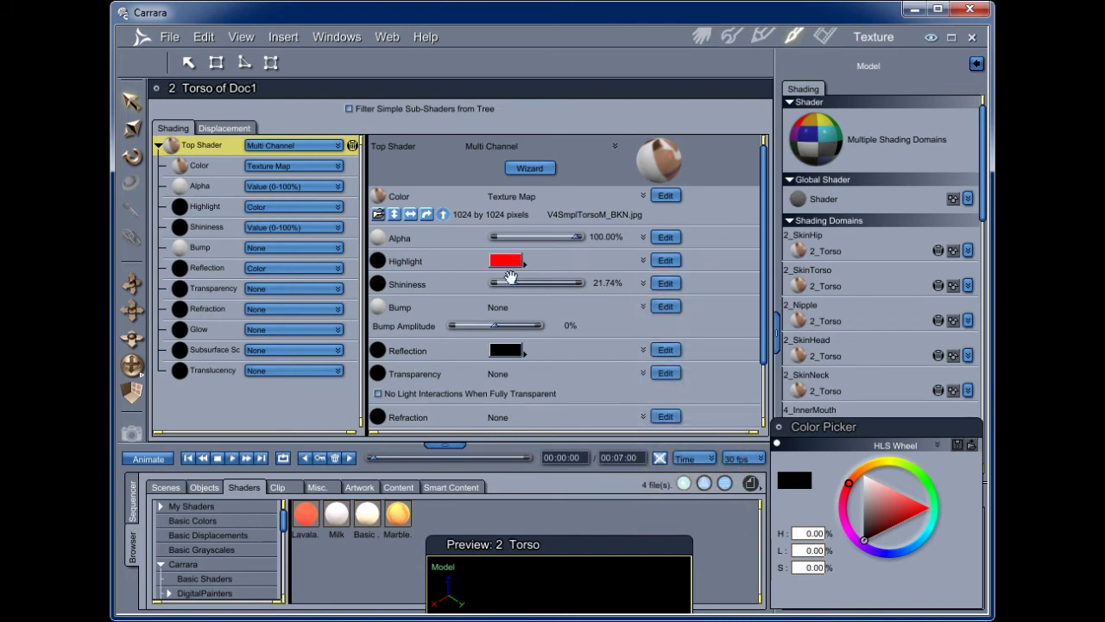
{"action": "left_click", "coordinate": [530, 269]}
{"action": "left_click", "coordinate": [530, 270]}
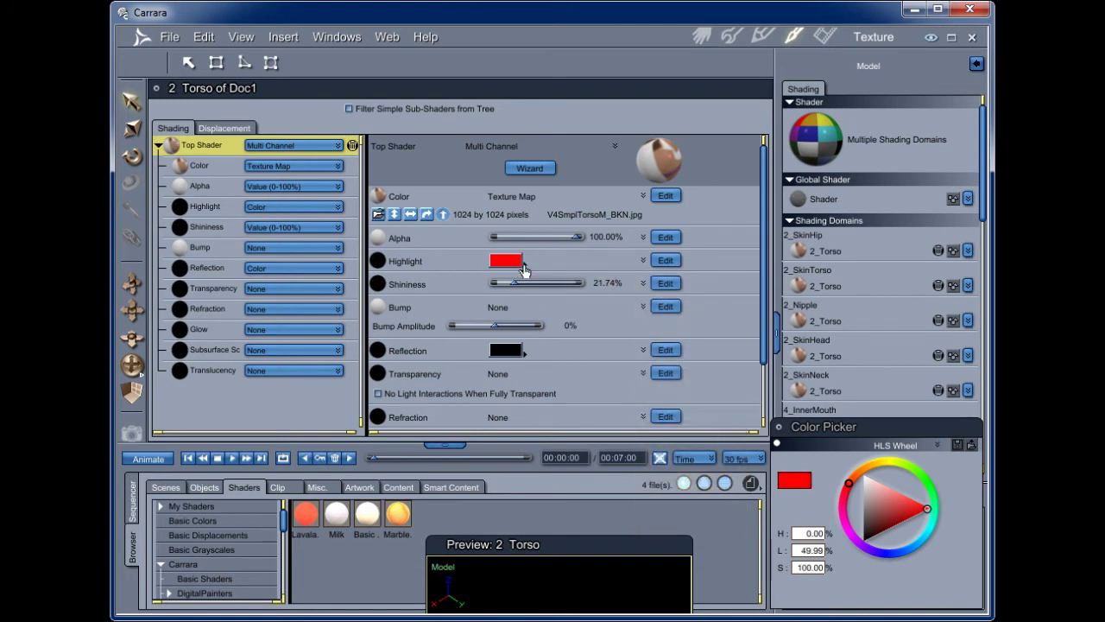
{"action": "left_click", "coordinate": [528, 269]}
{"action": "left_click", "coordinate": [524, 270]}
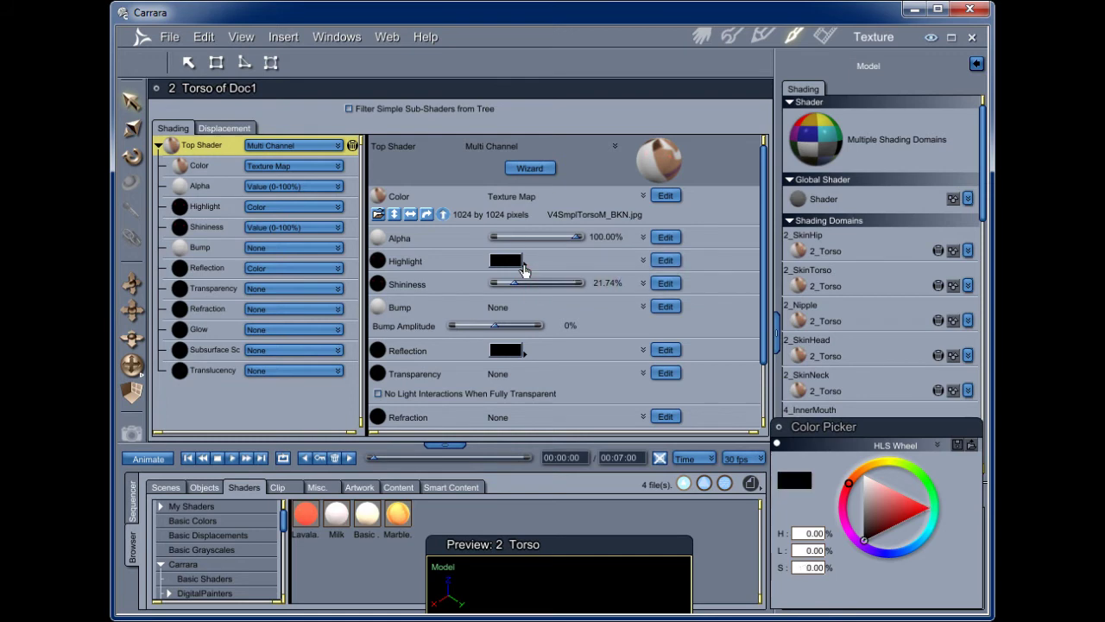
{"action": "left_click", "coordinate": [524, 270]}
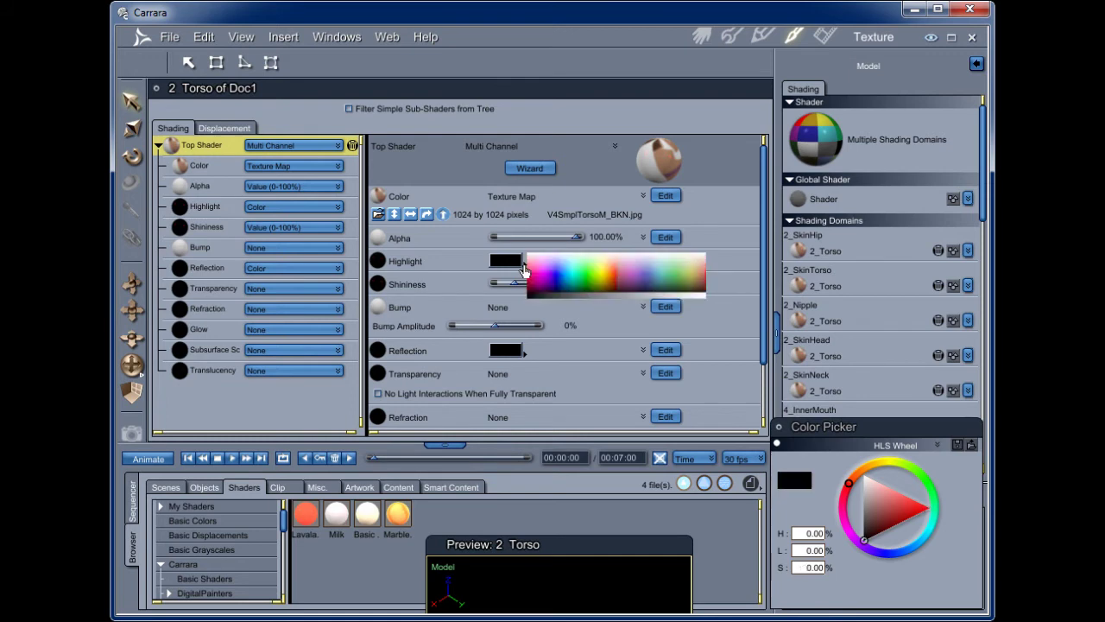
{"action": "left_click", "coordinate": [525, 271]}
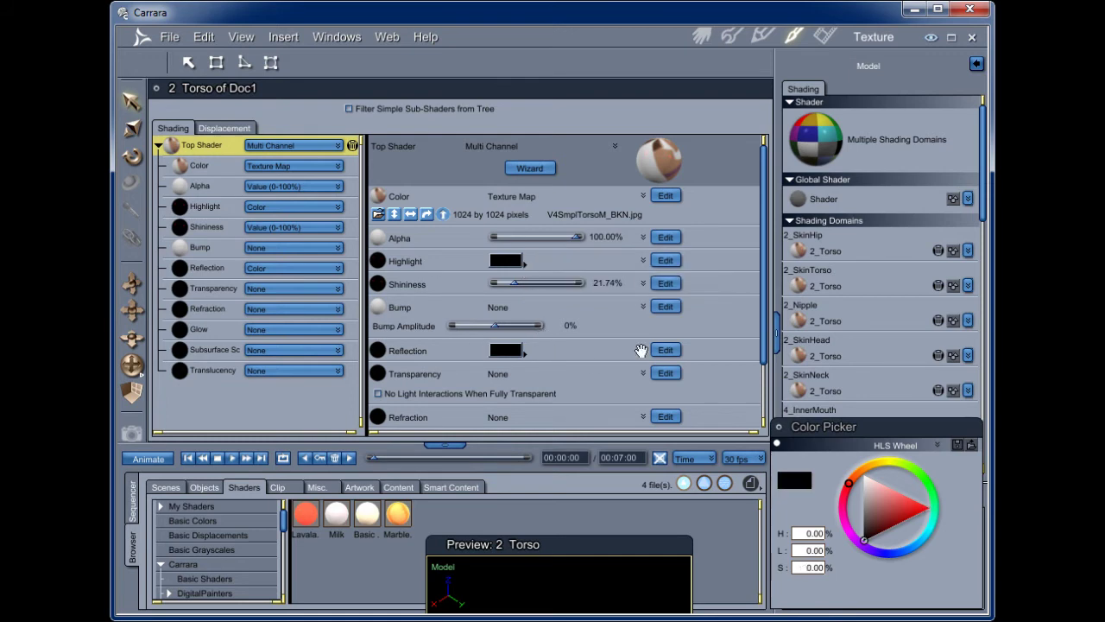
Make the 1_Lip shader's colour use its texture map directly instead of Multiply.
{"action": "left_click_drag", "start_coordinate": [982, 204], "coordinate": [990, 298]}
{"action": "left_click", "coordinate": [854, 246]}
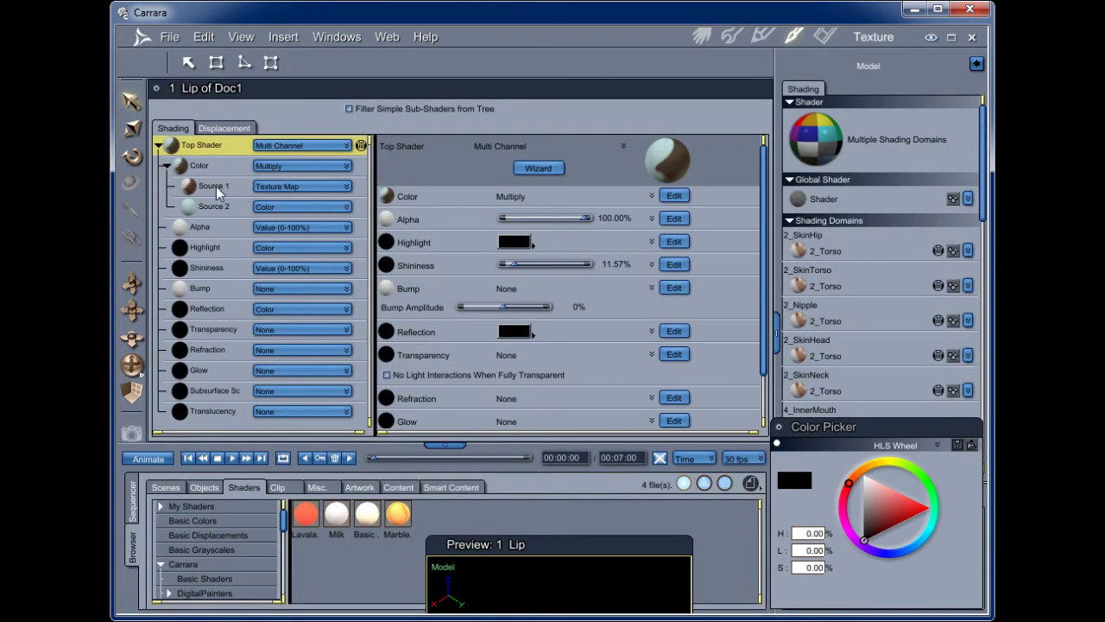
{"action": "left_click_drag", "start_coordinate": [218, 194], "coordinate": [201, 166]}
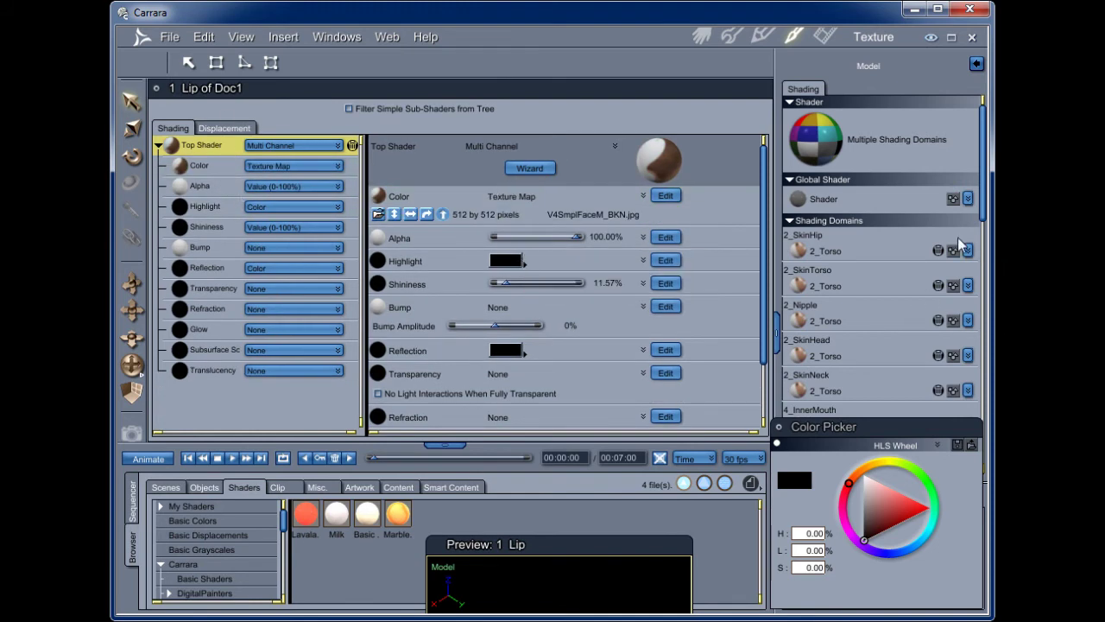
Feed the 3_SkinArm Color channel directly from its limb texture map.
{"action": "left_click_drag", "start_coordinate": [983, 200], "coordinate": [986, 386]}
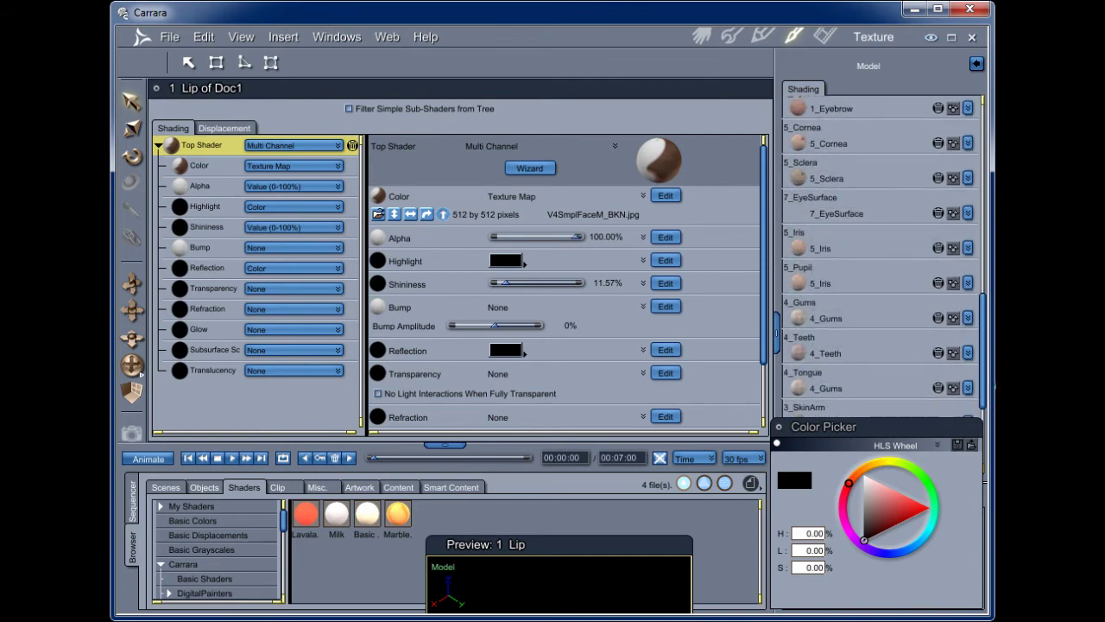
{"action": "scroll", "coordinate": [859, 287], "scroll_direction": "down", "scroll_amount": 5}
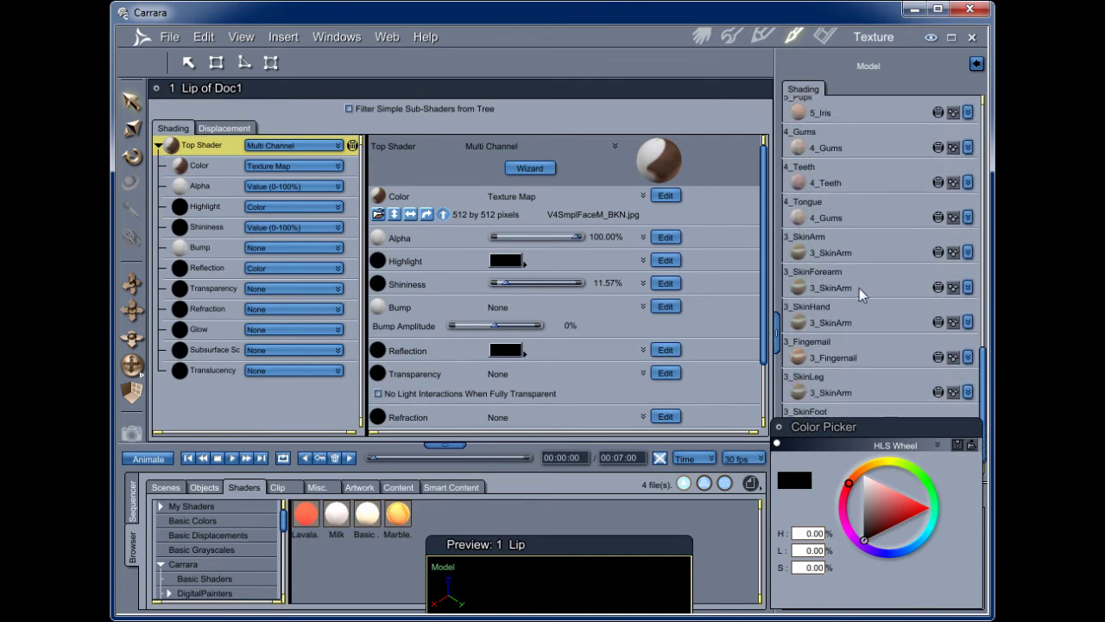
{"action": "left_click", "coordinate": [862, 254]}
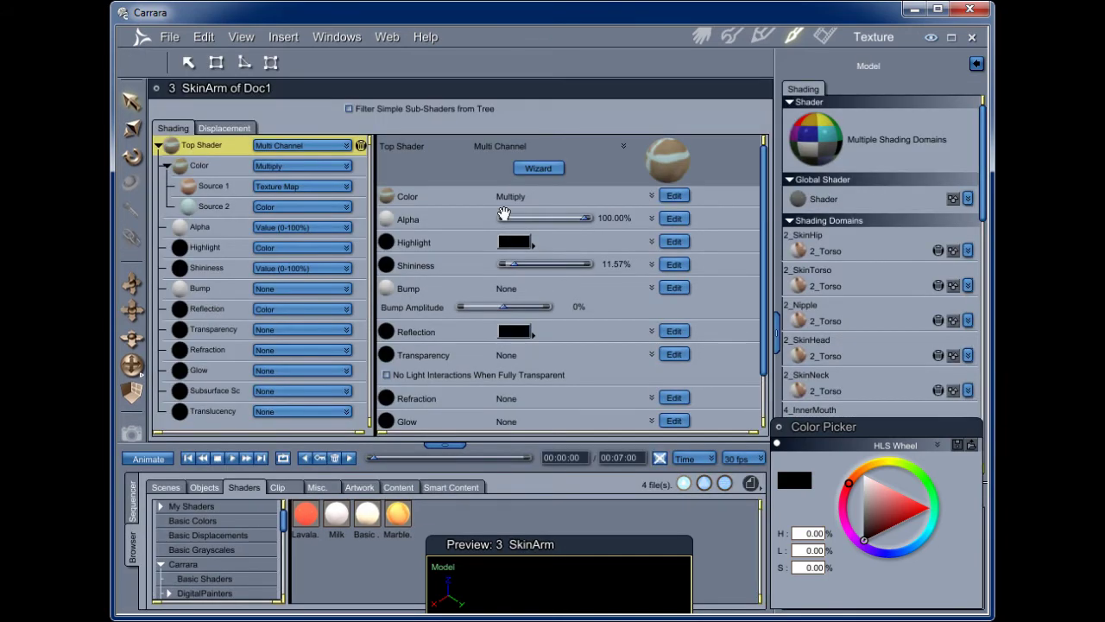
{"action": "left_click_drag", "start_coordinate": [226, 187], "coordinate": [227, 168]}
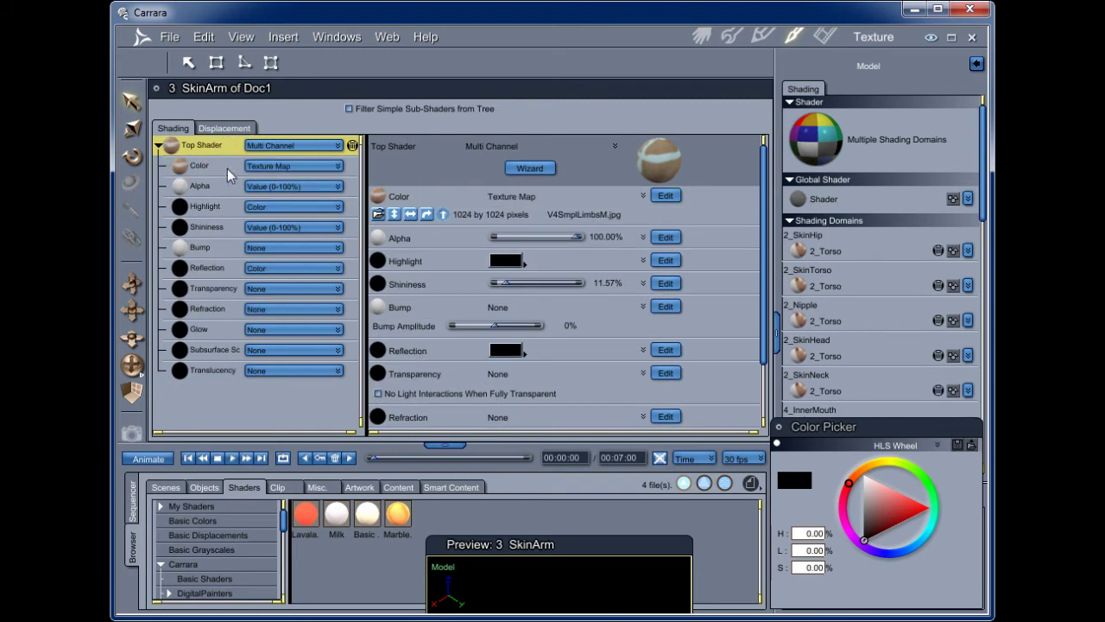
{"action": "left_click", "coordinate": [526, 265]}
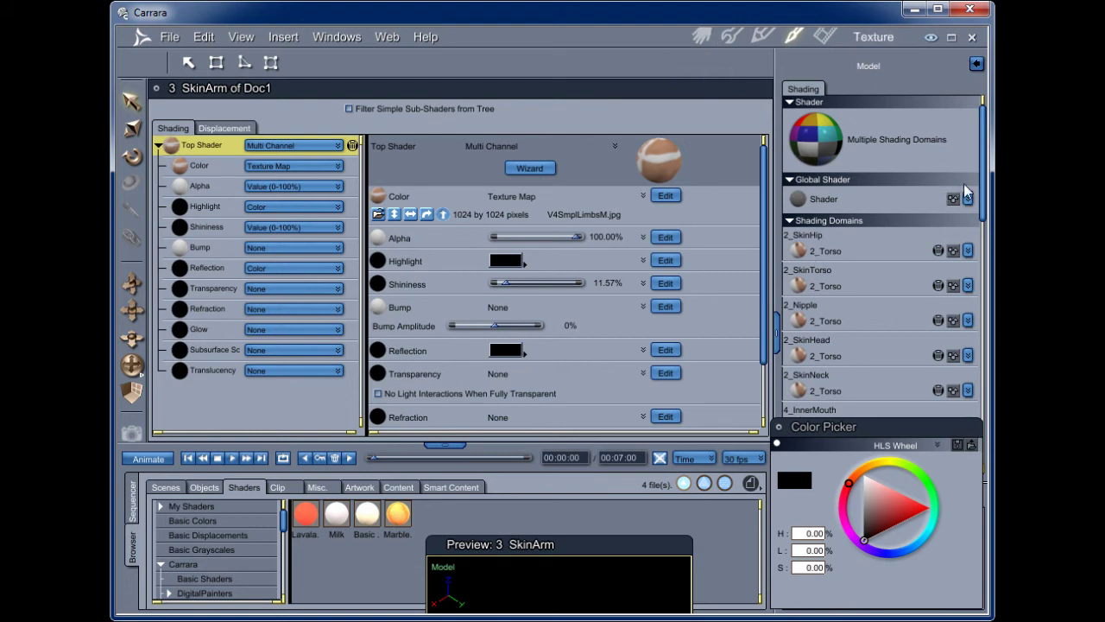
{"action": "left_click_drag", "start_coordinate": [982, 187], "coordinate": [982, 386]}
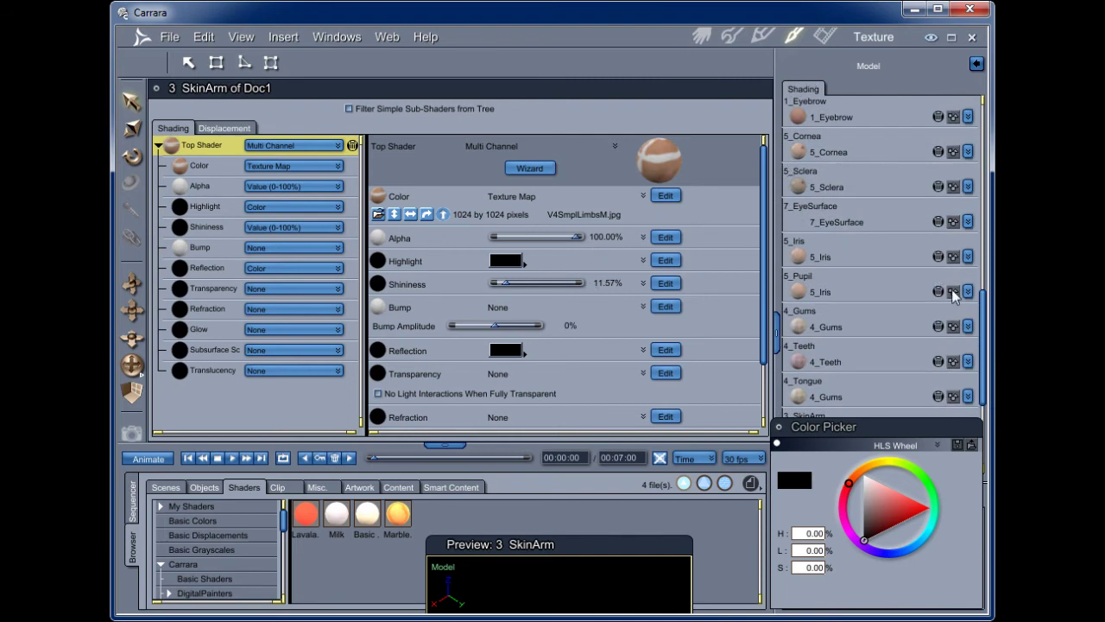
{"action": "left_click_drag", "start_coordinate": [984, 345], "coordinate": [977, 149]}
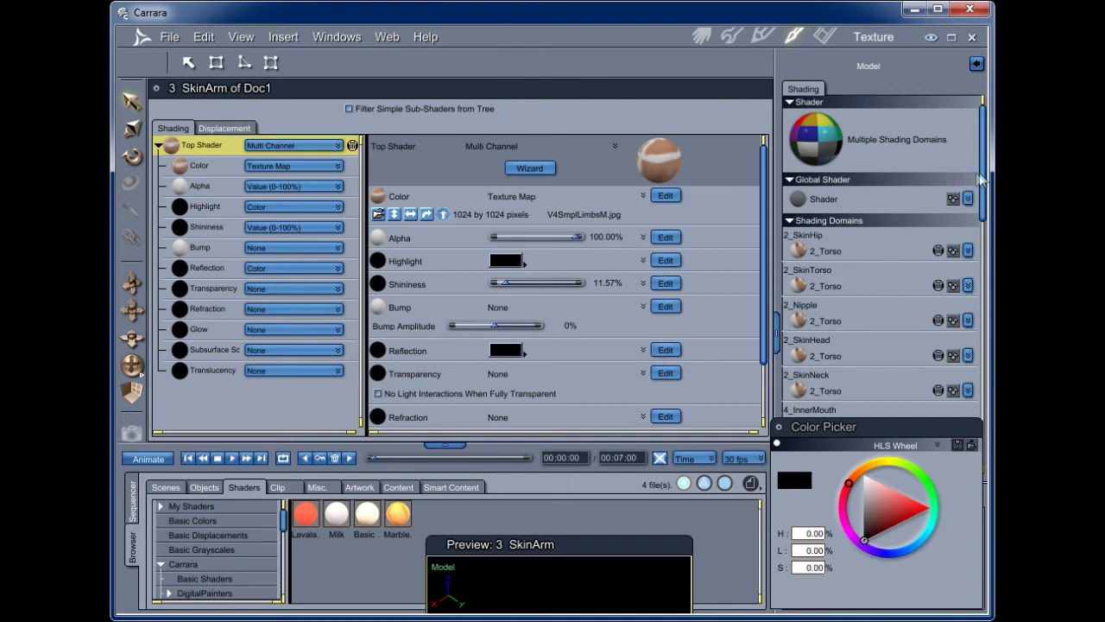
{"action": "left_click_drag", "start_coordinate": [984, 177], "coordinate": [984, 378]}
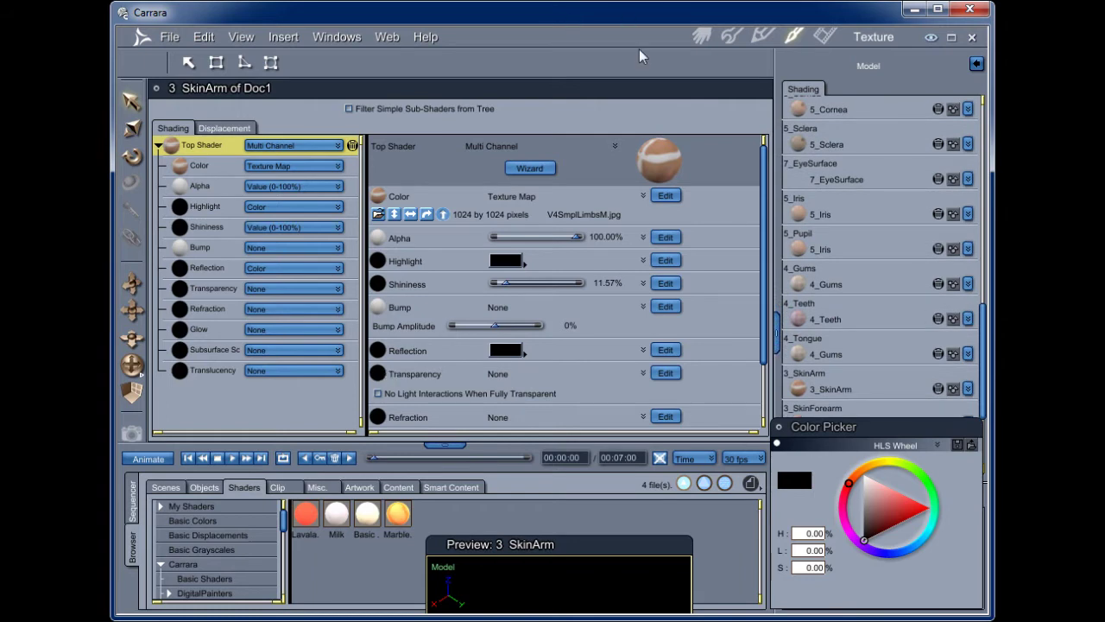
{"action": "left_click", "coordinate": [701, 35]}
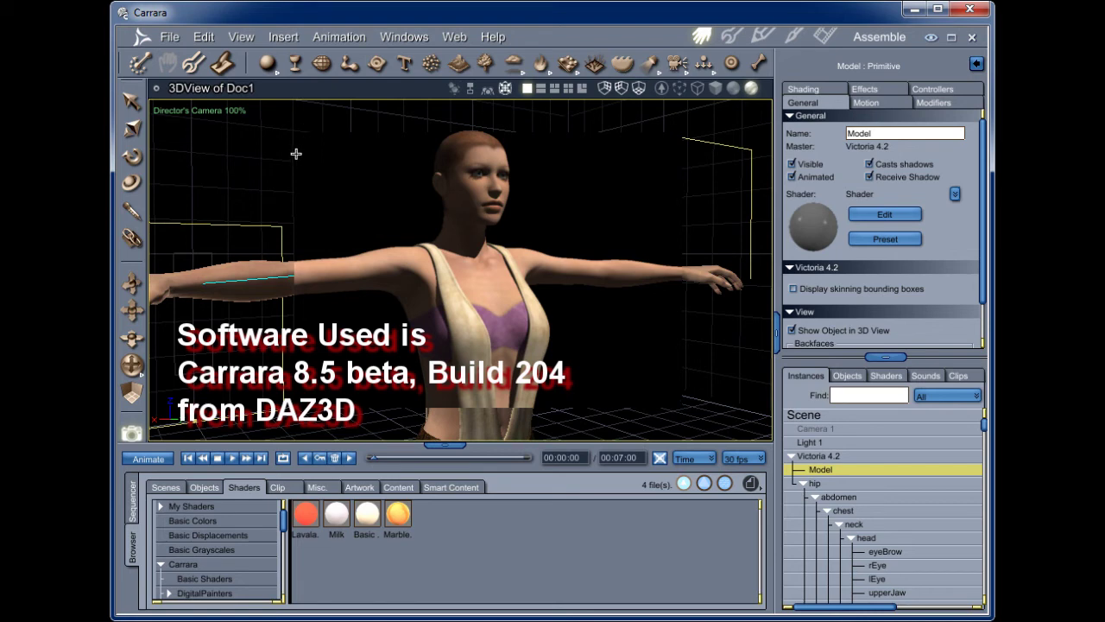
Start a Ctrl+R test render, reviewing the Output and Rendering settings.
{"action": "key", "text": "ctrl+r"}
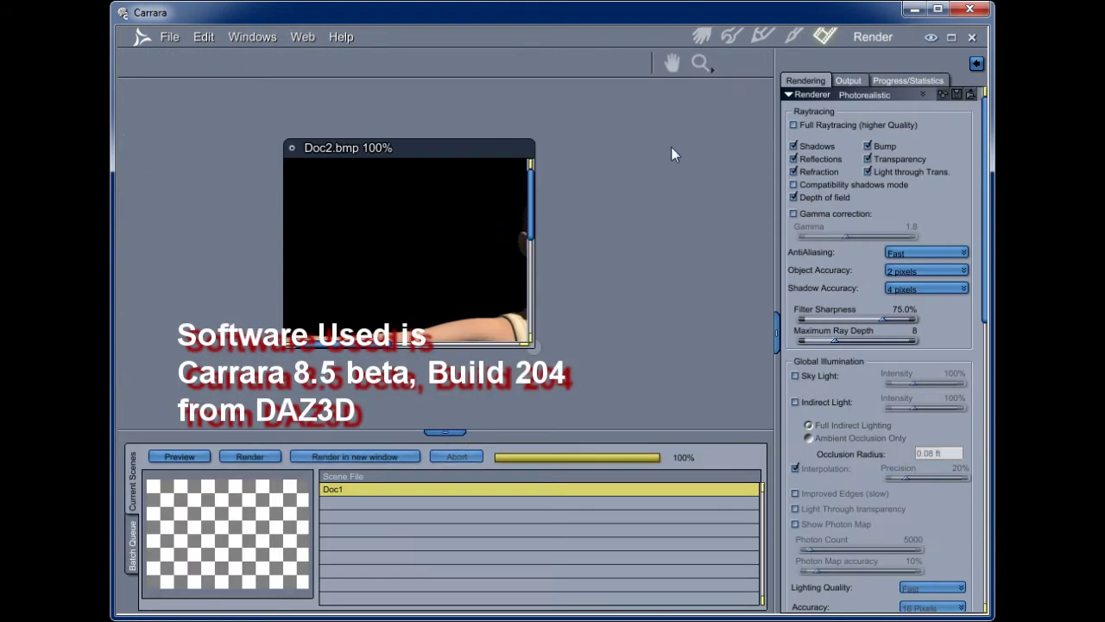
{"action": "left_click", "coordinate": [850, 81]}
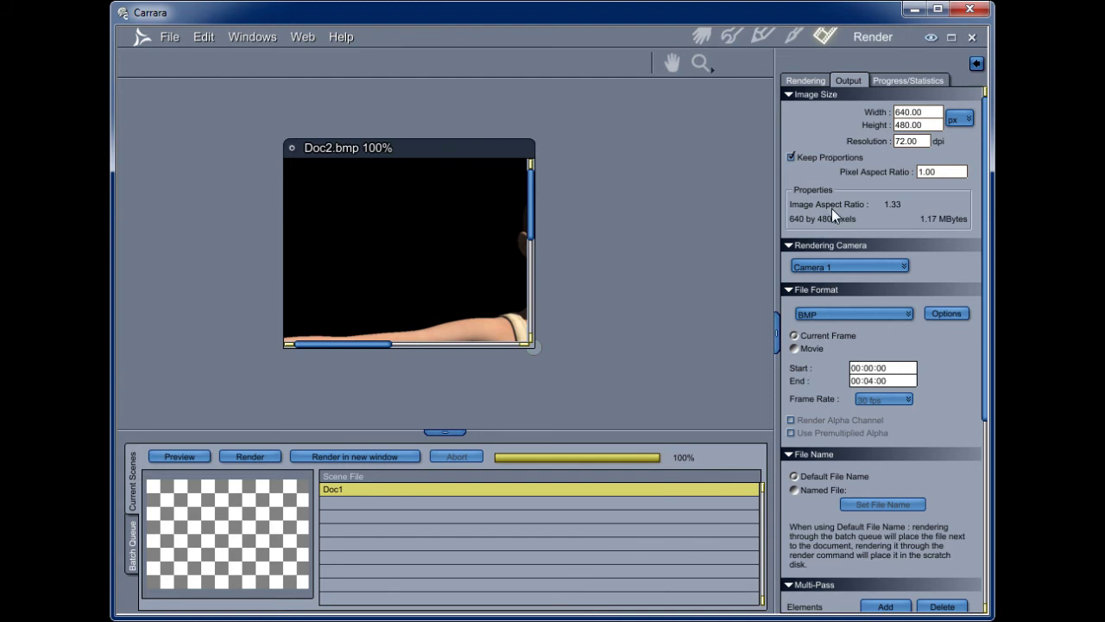
{"action": "left_click", "coordinate": [806, 81]}
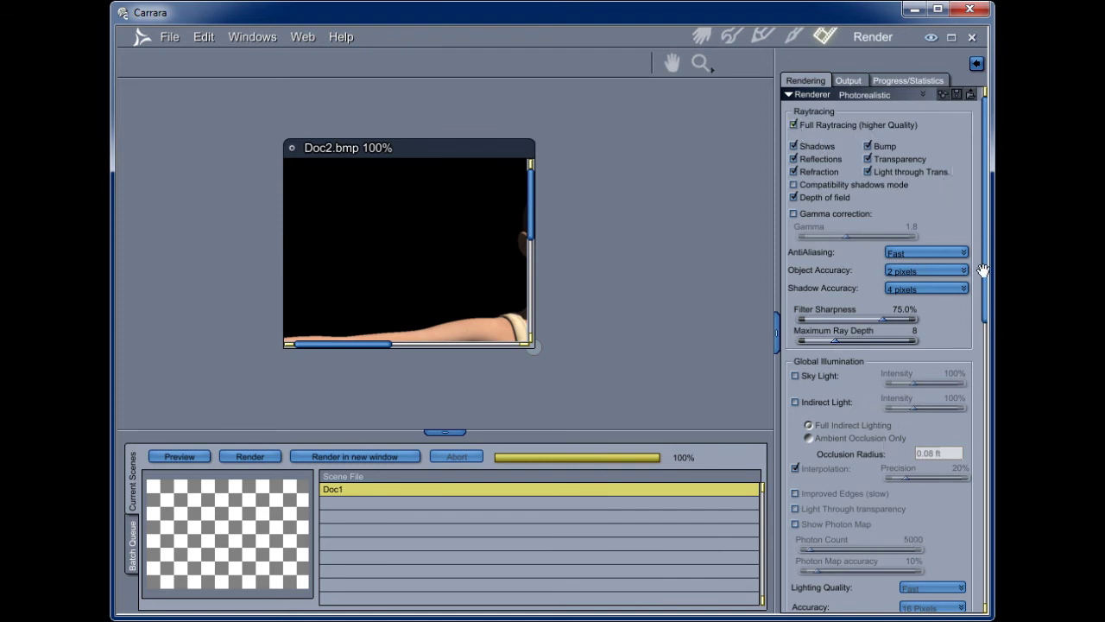
{"action": "scroll", "coordinate": [982, 270], "scroll_direction": "down", "scroll_amount": 6}
{"action": "scroll", "coordinate": [988, 242], "scroll_direction": "up", "scroll_amount": 6}
{"action": "scroll", "coordinate": [985, 294], "scroll_direction": "down", "scroll_amount": 5}
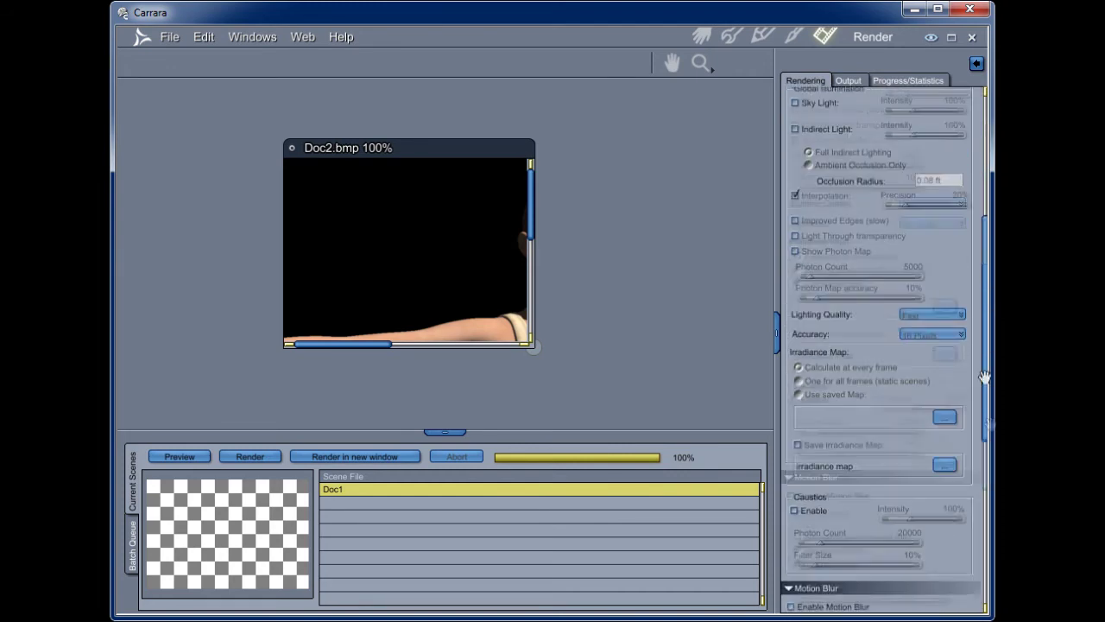
{"action": "scroll", "coordinate": [985, 377], "scroll_direction": "up", "scroll_amount": 5}
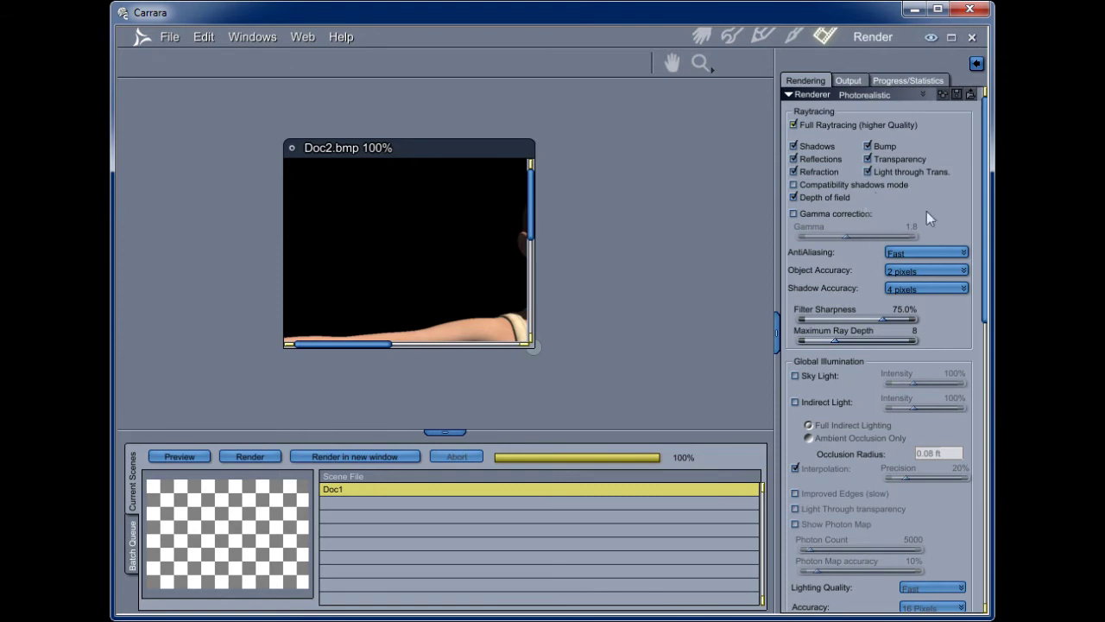
{"action": "left_click", "coordinate": [853, 82]}
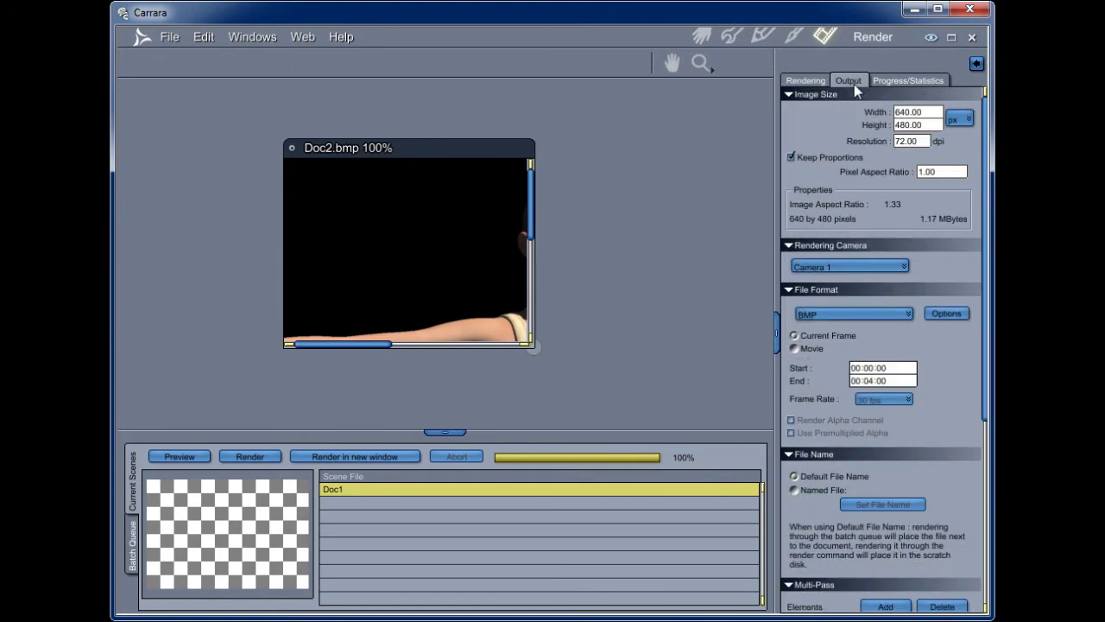
{"action": "left_click", "coordinate": [804, 81]}
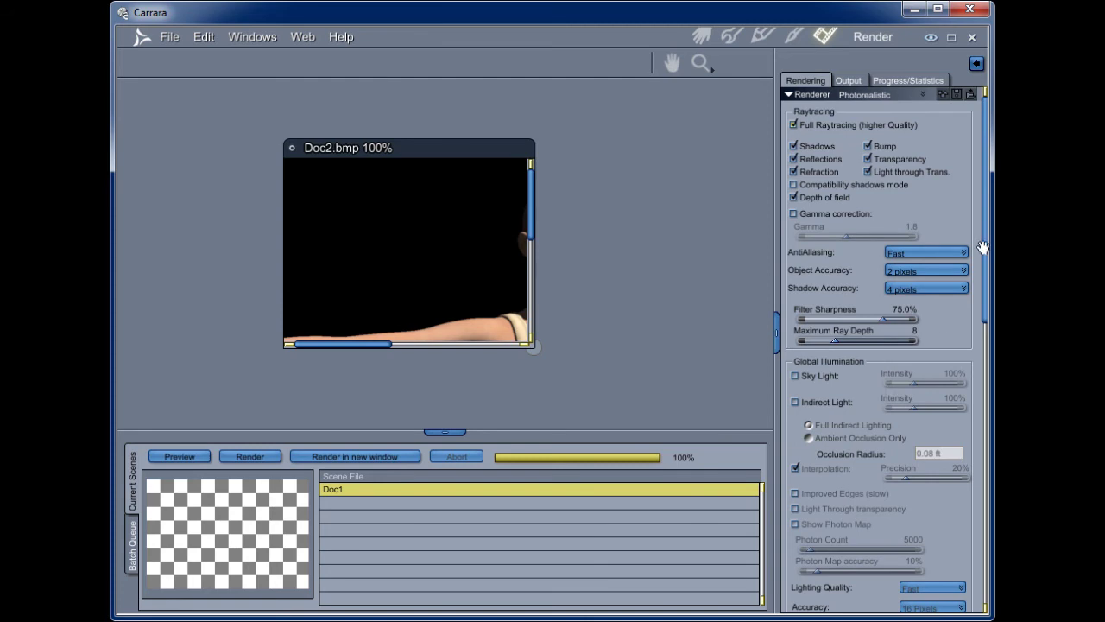
Move and enlarge the Doc2.bmp render window to inspect the whole figure.
{"action": "left_click_drag", "start_coordinate": [982, 248], "coordinate": [989, 296]}
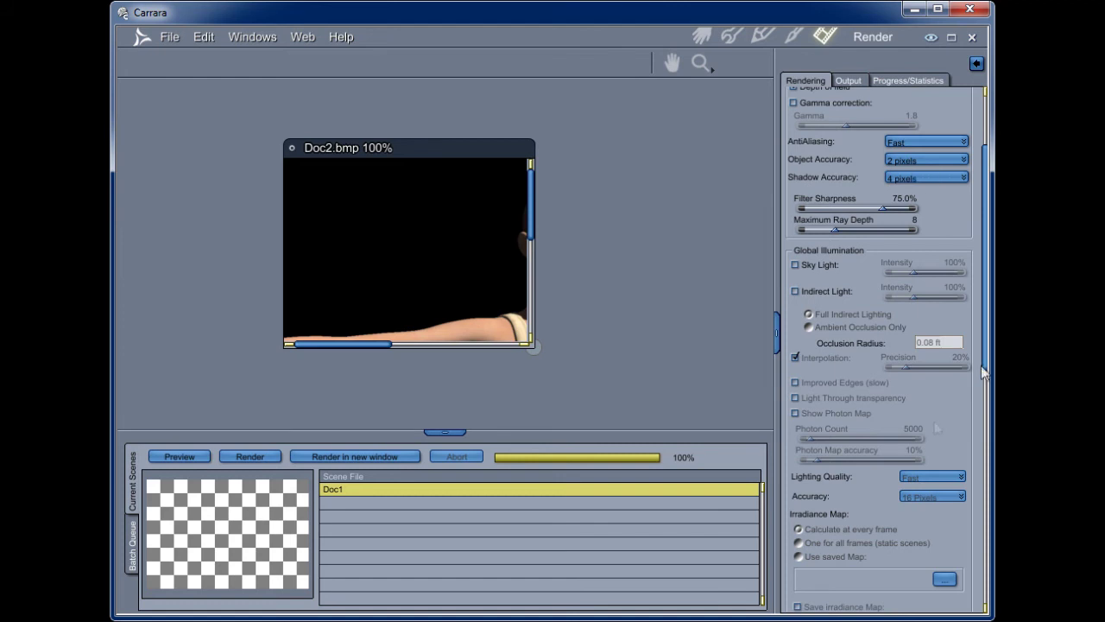
{"action": "left_click_drag", "start_coordinate": [984, 371], "coordinate": [984, 405]}
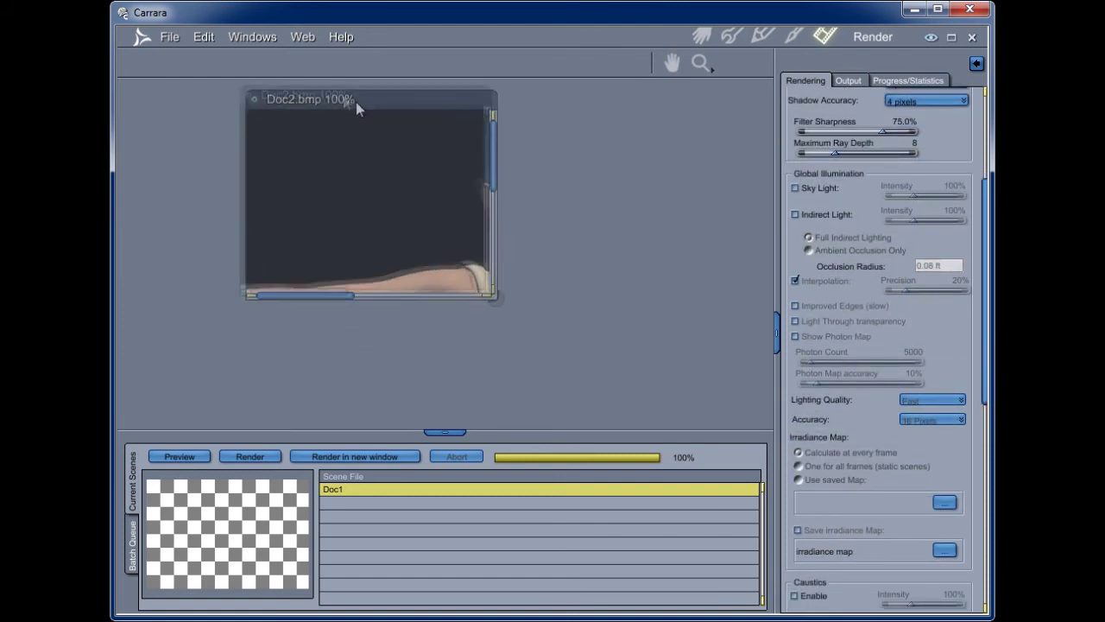
{"action": "left_click_drag", "start_coordinate": [356, 101], "coordinate": [291, 88]}
{"action": "left_click_drag", "start_coordinate": [430, 290], "coordinate": [736, 415]}
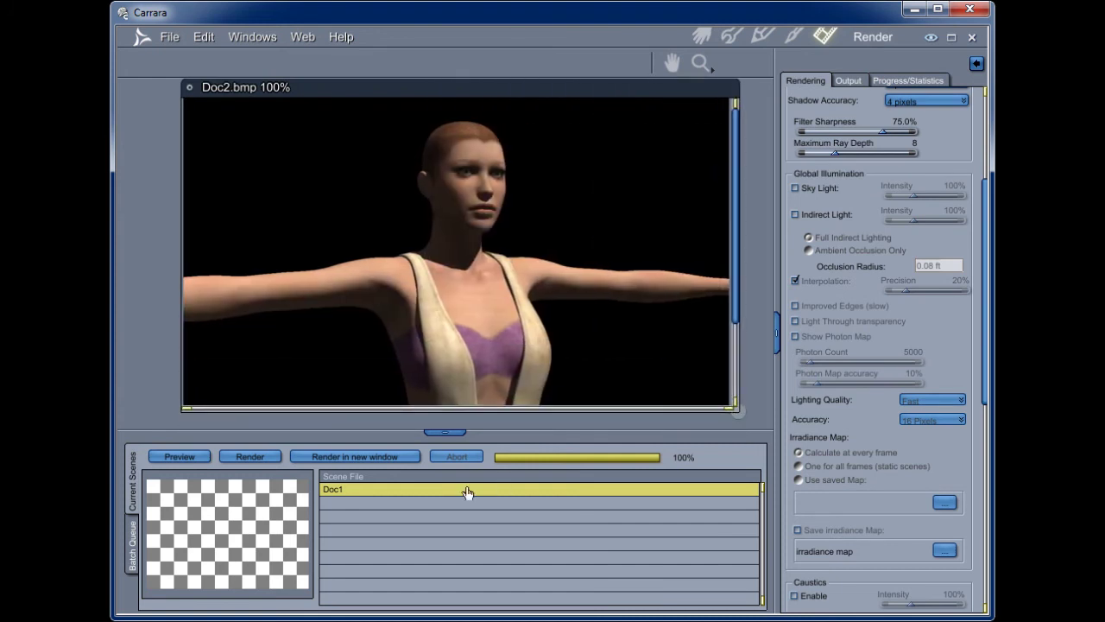
{"action": "mouse_move", "coordinate": [454, 432]}
{"action": "left_mouse_down"}
{"action": "mouse_move", "coordinate": [461, 476]}
{"action": "mouse_move", "coordinate": [457, 432]}
{"action": "left_mouse_up"}
{"action": "mouse_move", "coordinate": [450, 246]}
{"action": "left_mouse_down"}
{"action": "mouse_move", "coordinate": [451, 210]}
{"action": "mouse_move", "coordinate": [441, 262]}
{"action": "left_mouse_up"}
{"action": "left_click", "coordinate": [702, 38]}
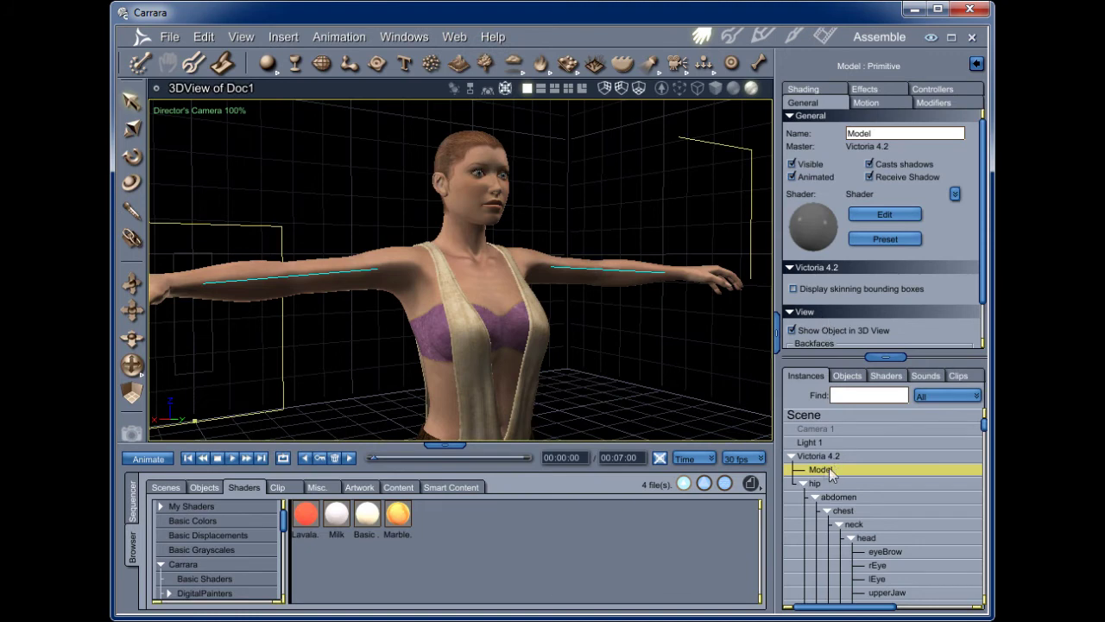
Reopen the 3 SkinArm shader, glancing at Displacement before settling on the Shading channels.
{"action": "left_click", "coordinate": [795, 36]}
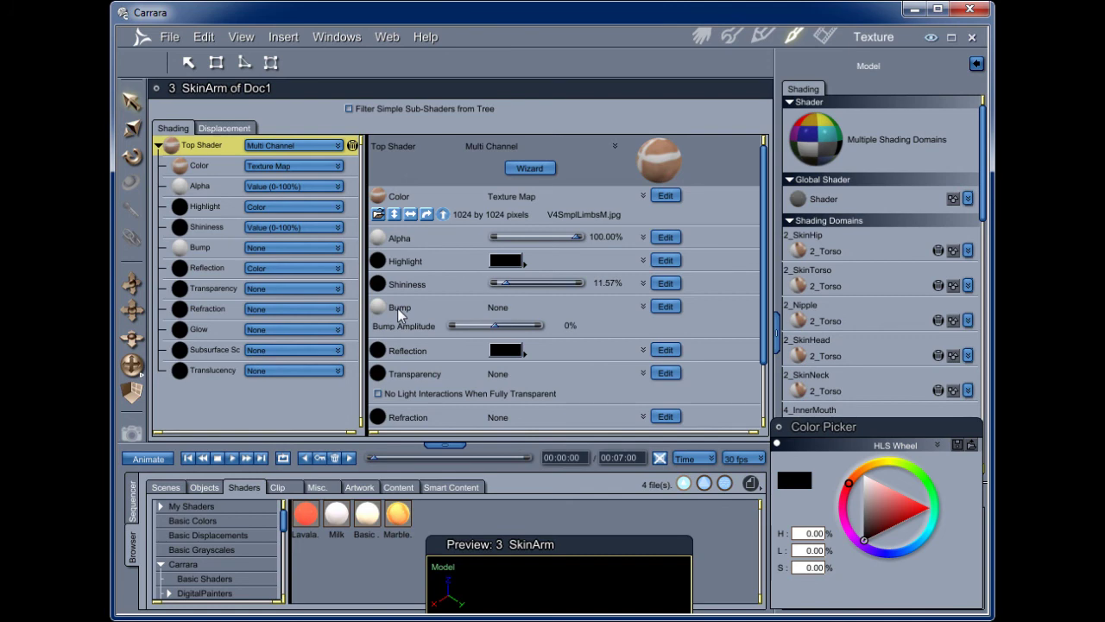
{"action": "left_click", "coordinate": [224, 129]}
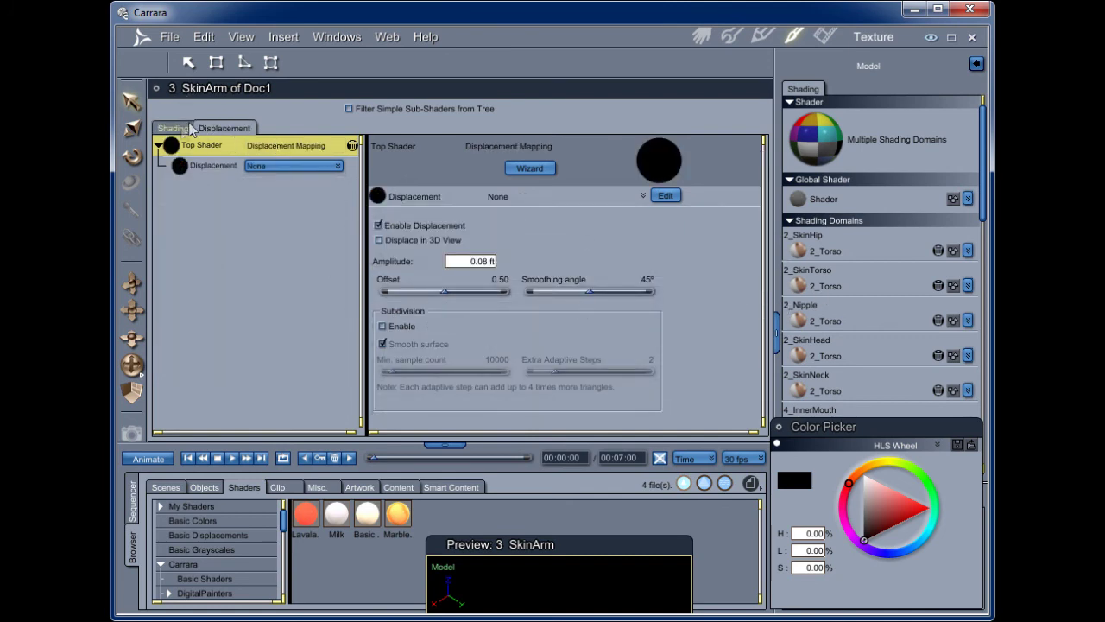
{"action": "left_click", "coordinate": [174, 128]}
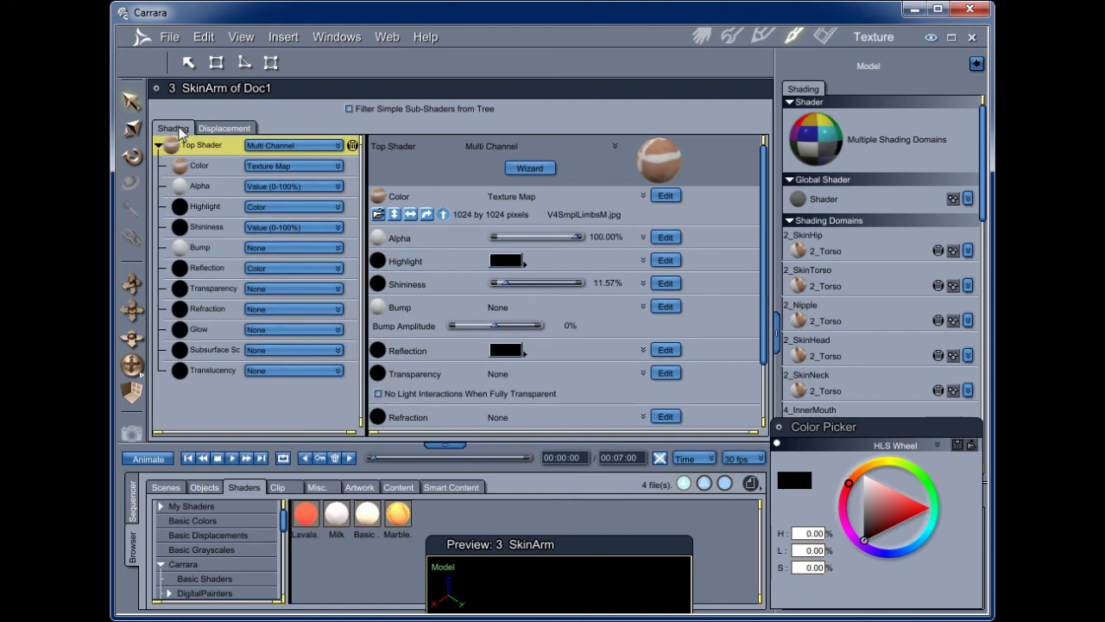
{"action": "left_click", "coordinate": [222, 128]}
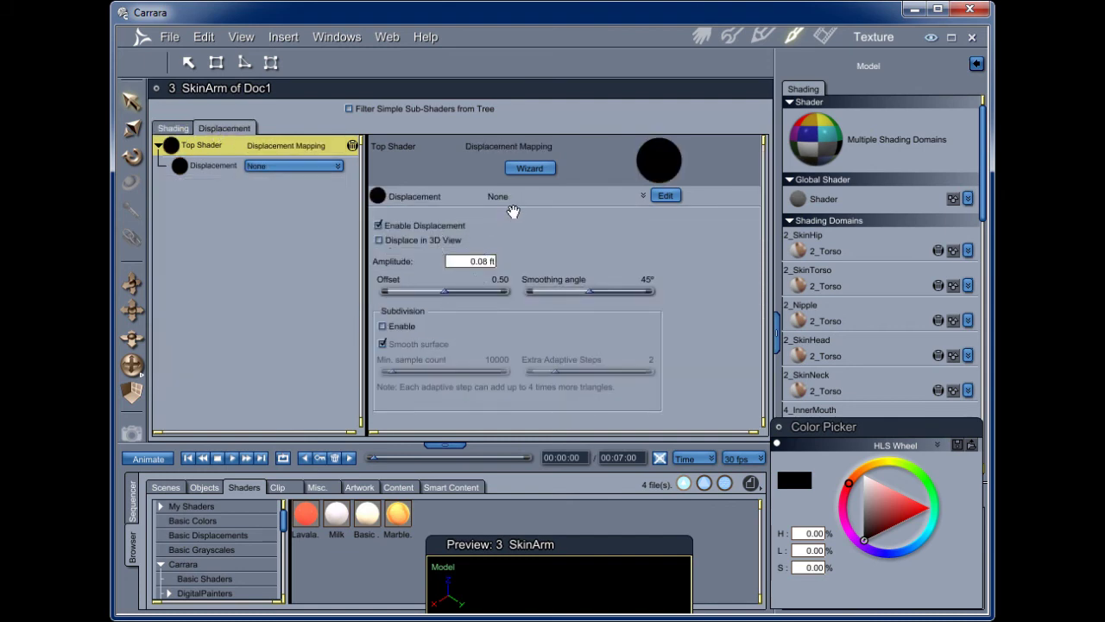
{"action": "left_click", "coordinate": [173, 128]}
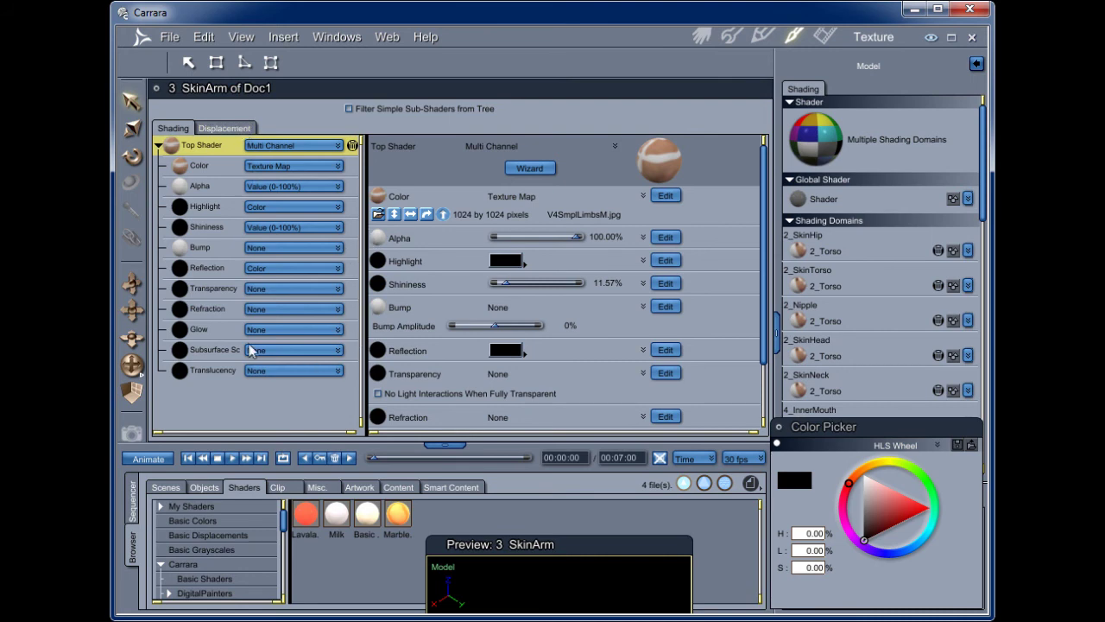
Set the SkinArm Bump channel to a Multiply operator and view the Top Shader.
{"action": "left_click", "coordinate": [202, 251]}
{"action": "left_click", "coordinate": [275, 248]}
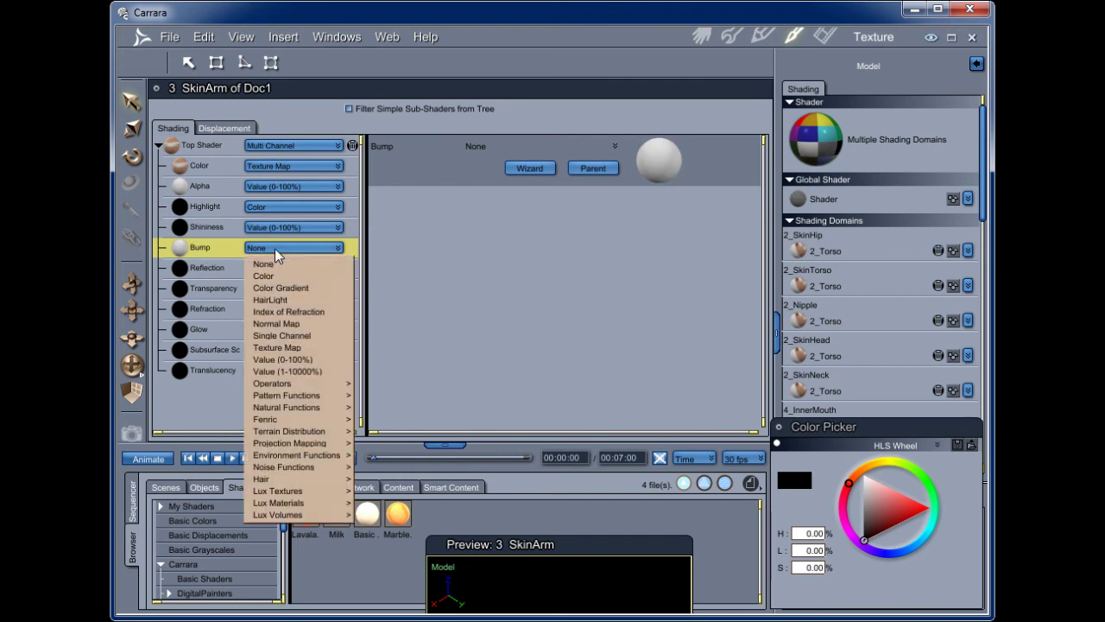
{"action": "mouse_move", "coordinate": [286, 394]}
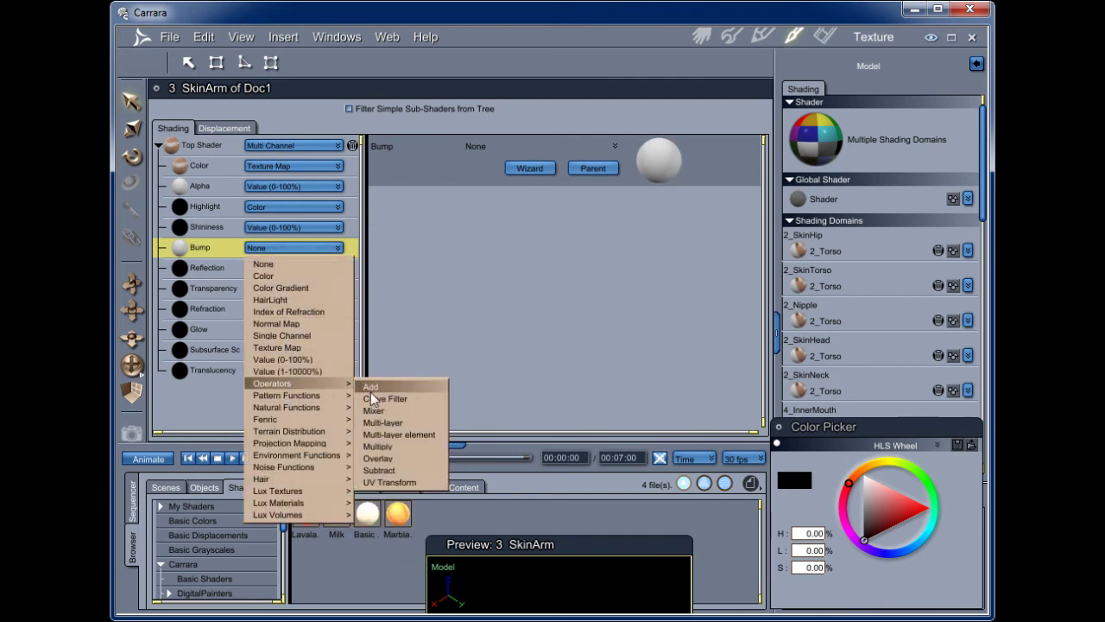
{"action": "left_click", "coordinate": [380, 447]}
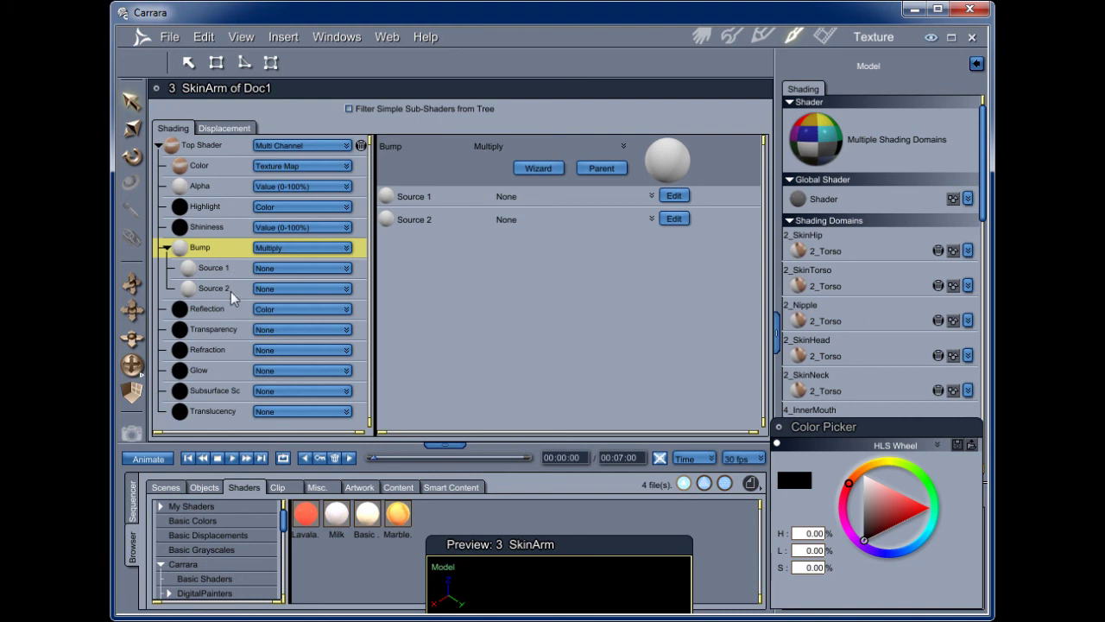
{"action": "left_click", "coordinate": [223, 143]}
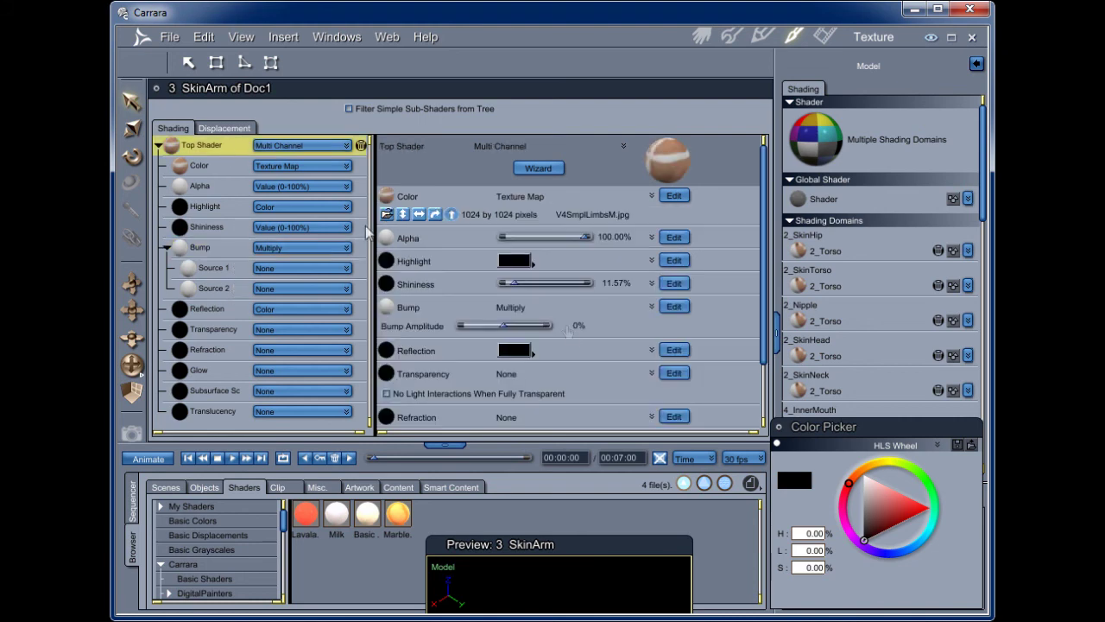